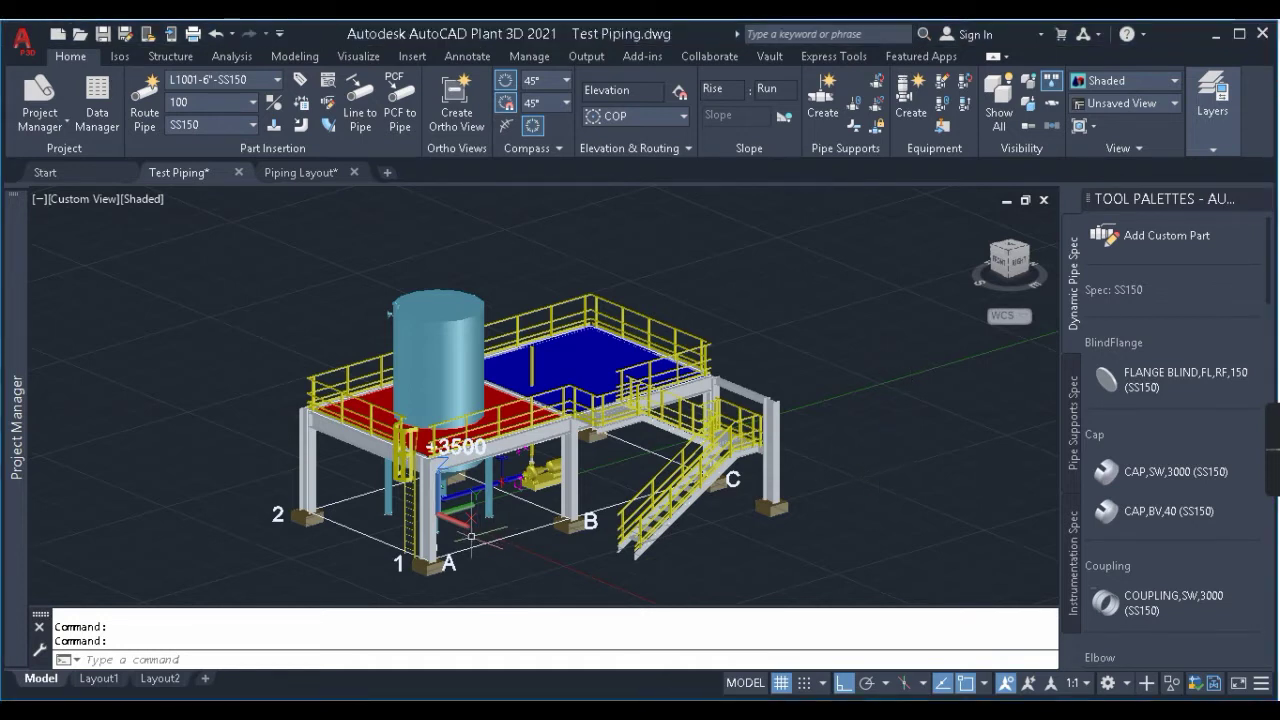
Inspect the plant structure, tank and piping in the 3D model, and view the sheet in the Piping Layout drawing.
{"action": "scroll", "coordinate": [410, 515], "scroll_direction": "up", "scroll_amount": 5}
{"action": "scroll", "coordinate": [544, 489], "scroll_direction": "down", "scroll_amount": 6}
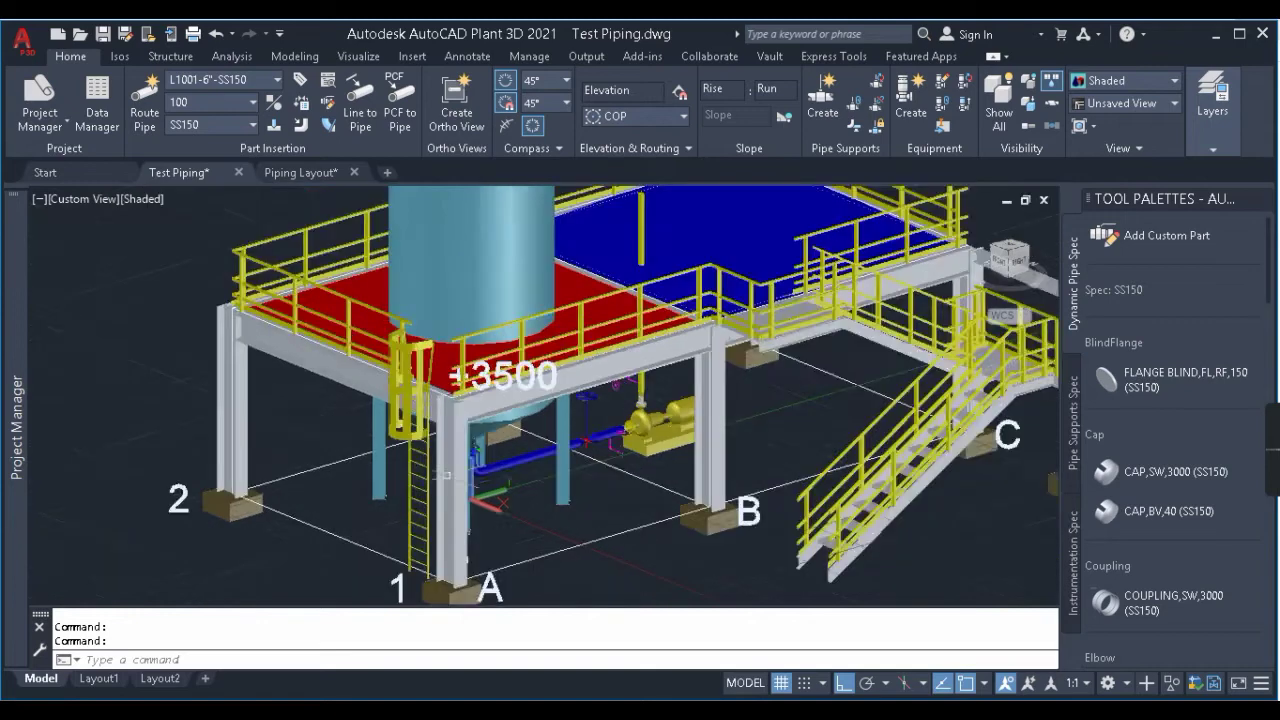
{"action": "scroll", "coordinate": [540, 500], "scroll_direction": "up", "scroll_amount": 4}
{"action": "scroll", "coordinate": [540, 500], "scroll_direction": "down", "scroll_amount": 6}
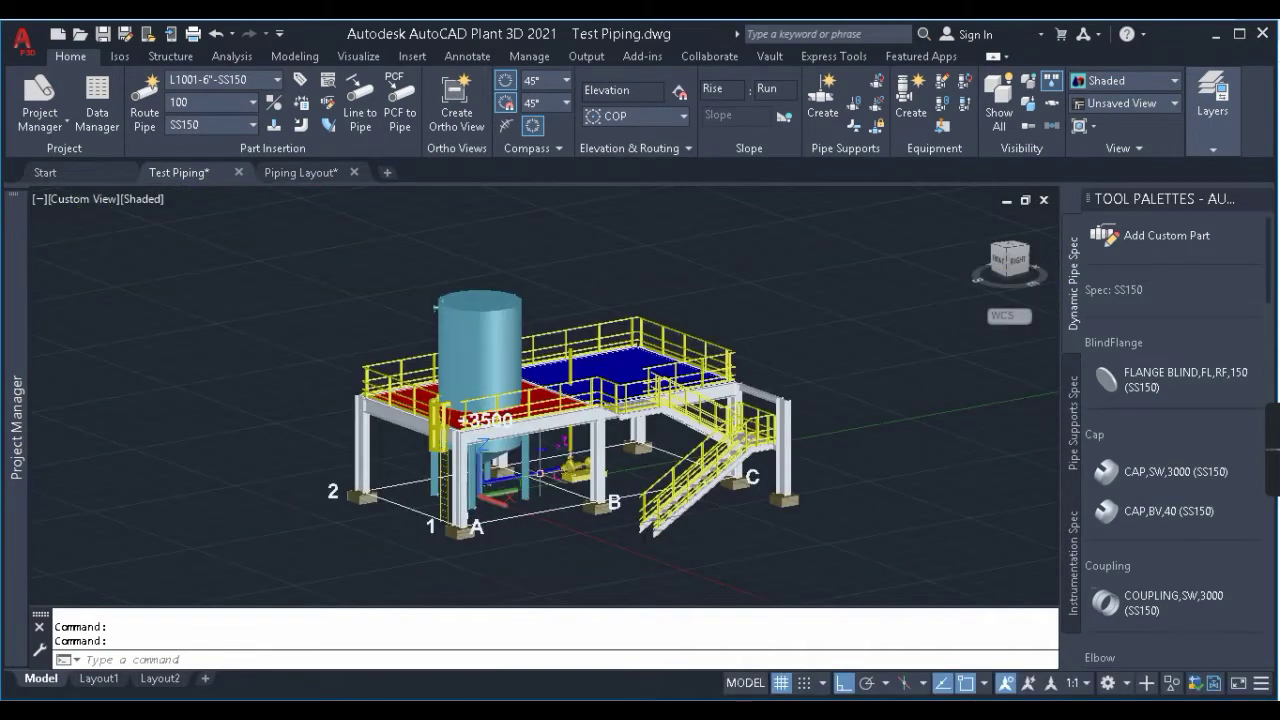
{"action": "scroll", "coordinate": [530, 470], "scroll_direction": "up", "scroll_amount": 2}
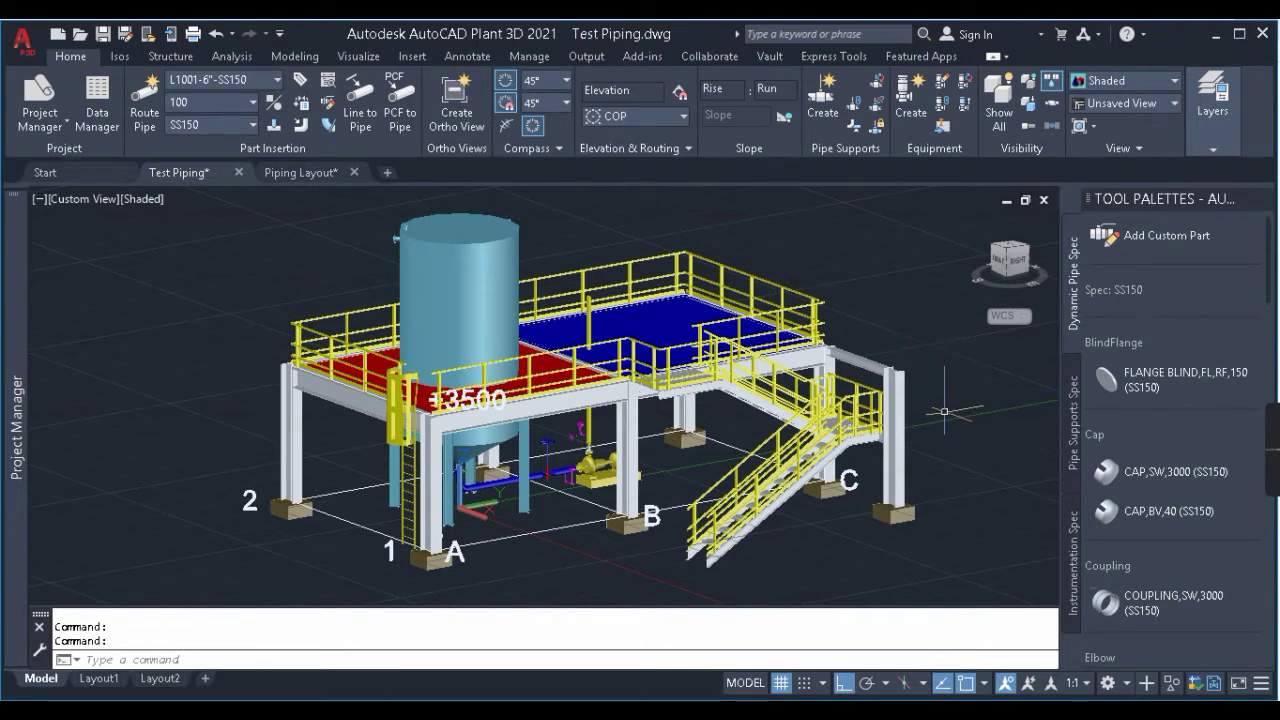
{"action": "scroll", "coordinate": [565, 538], "scroll_direction": "down", "scroll_amount": 1}
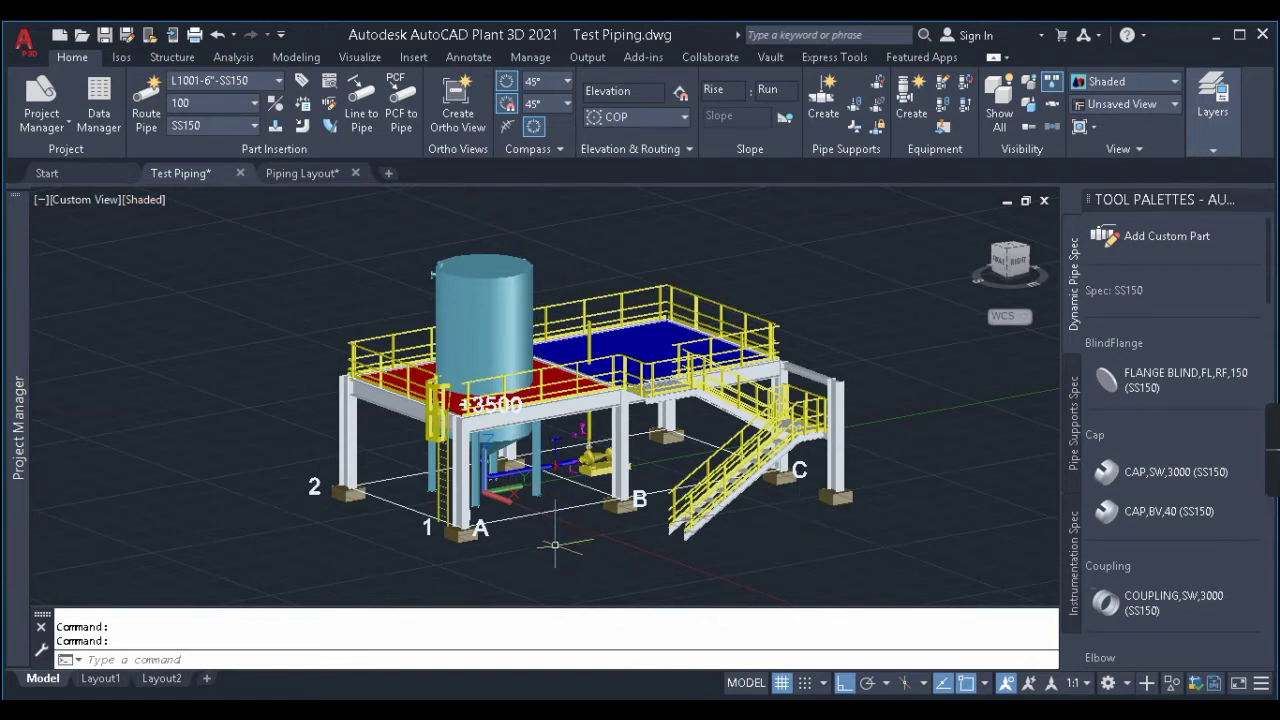
{"action": "left_click", "coordinate": [312, 179]}
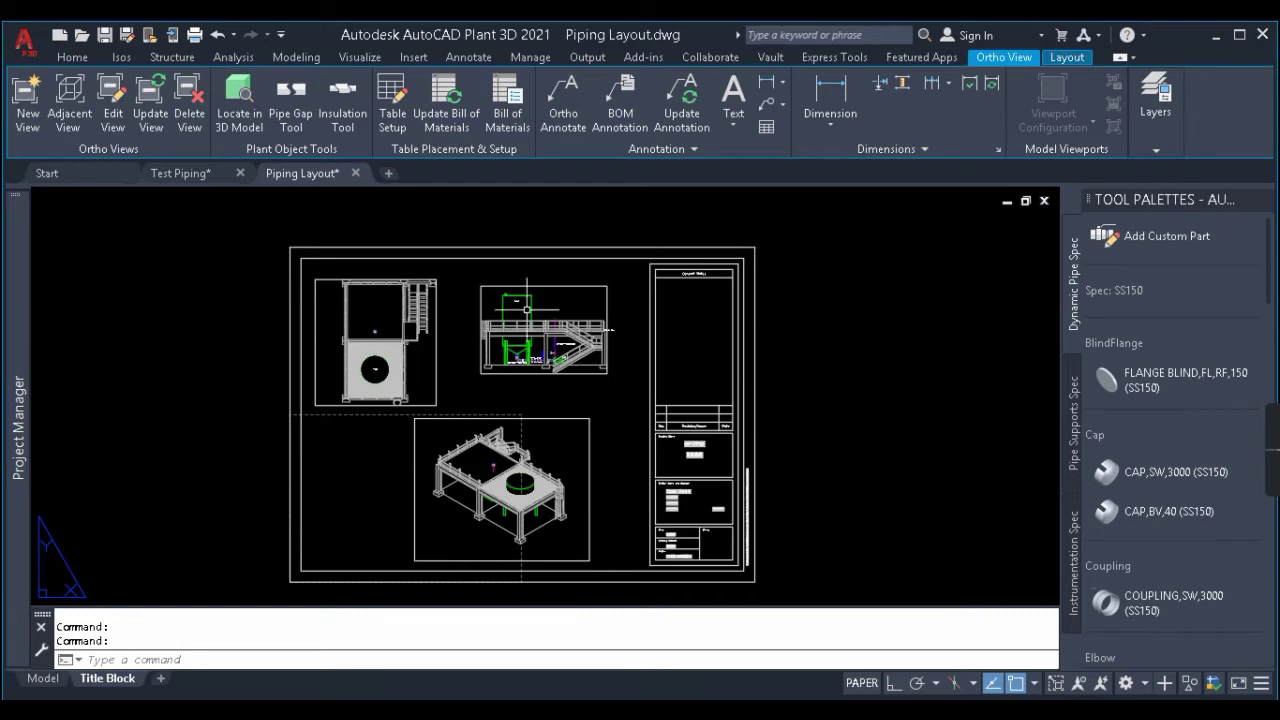
{"action": "left_click", "coordinate": [226, 171]}
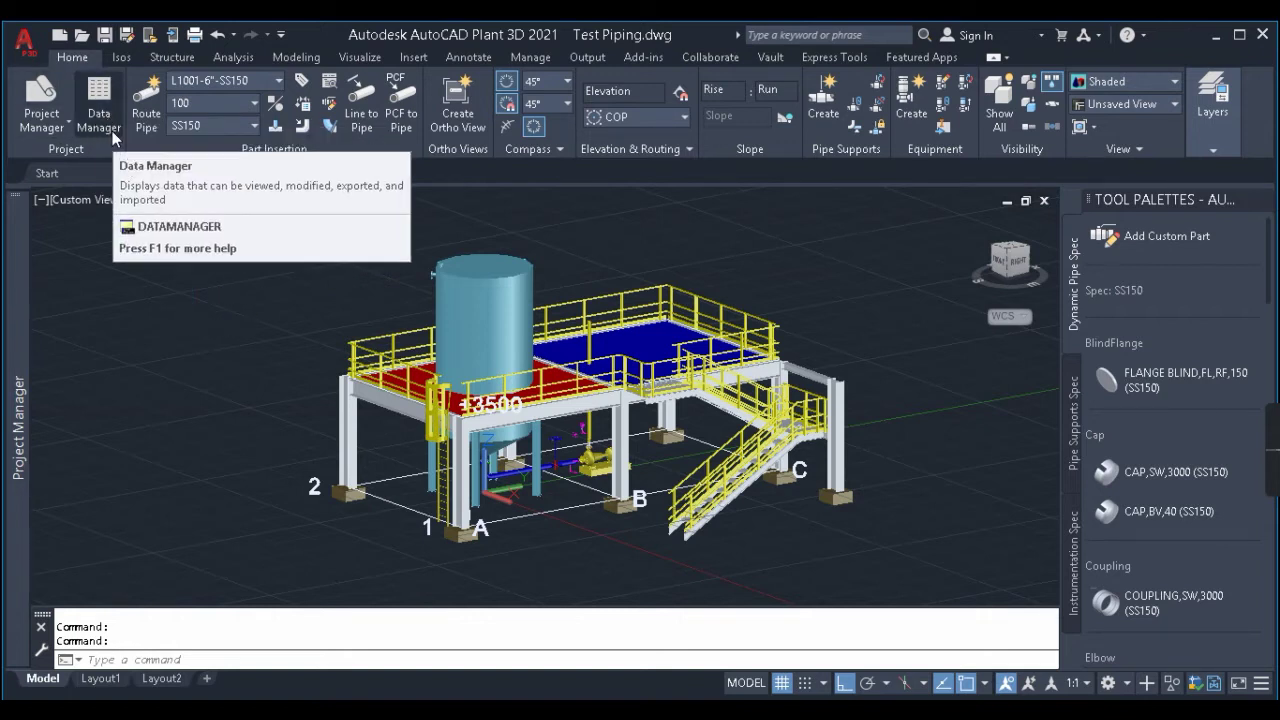
Open the Data Manager for the Test Piping model with Current Drawing Data as its data source.
{"action": "left_click", "coordinate": [99, 100]}
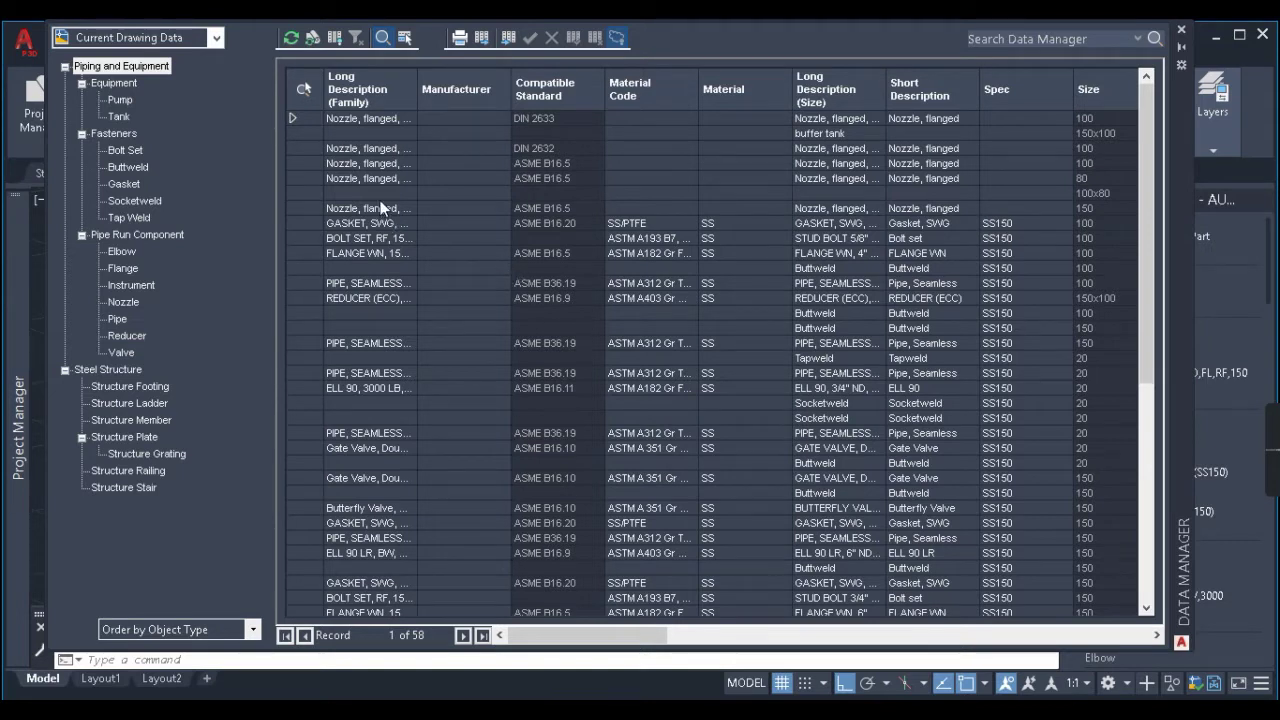
{"action": "left_click", "coordinate": [121, 66]}
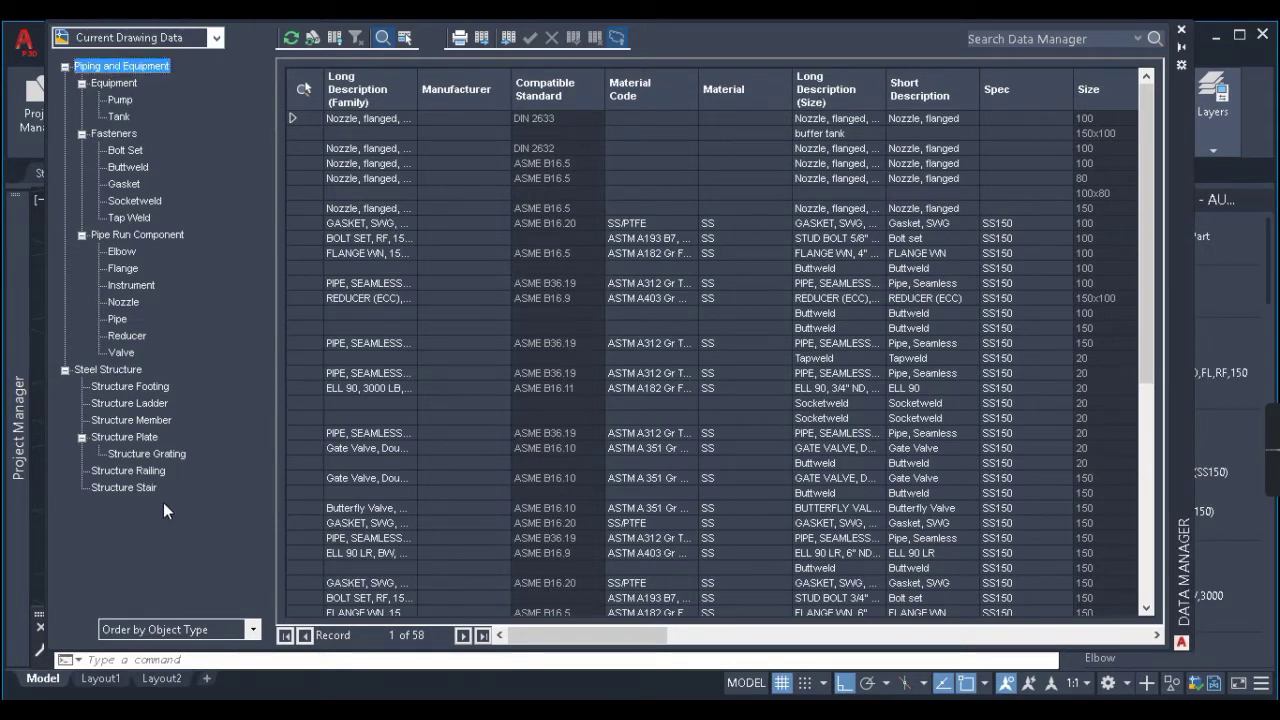
{"action": "left_click", "coordinate": [212, 38]}
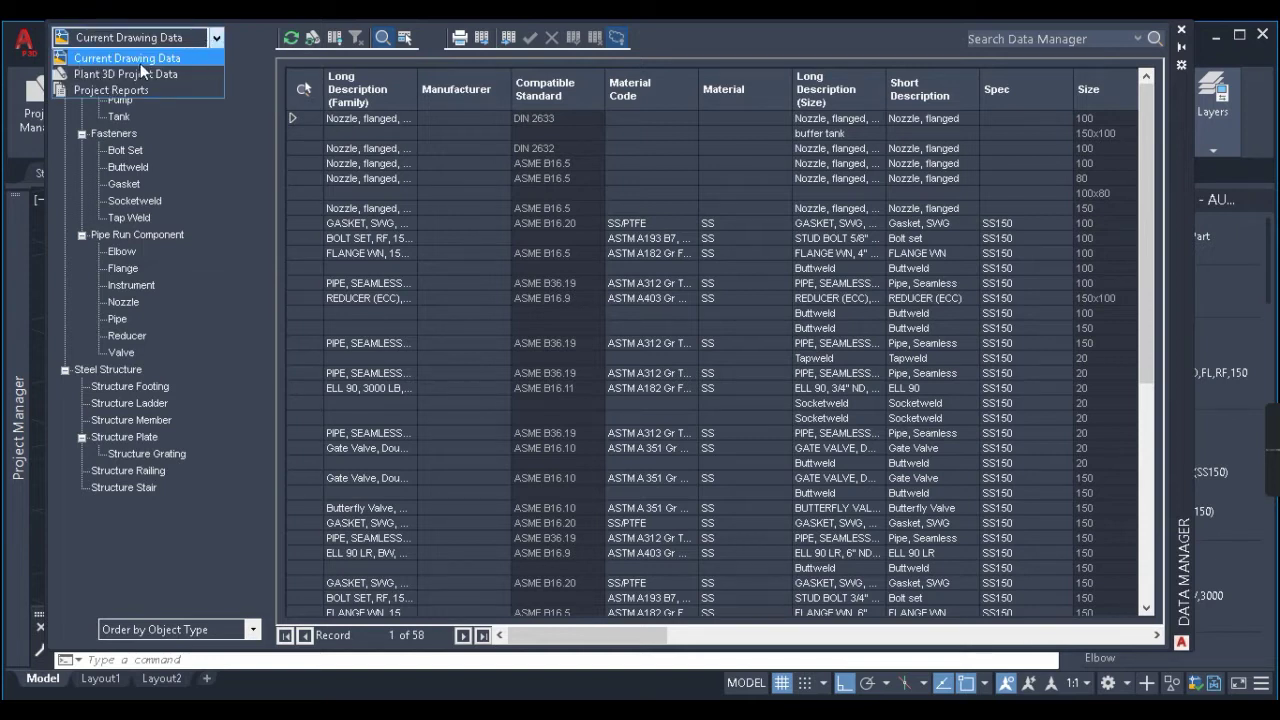
{"action": "left_click", "coordinate": [176, 59]}
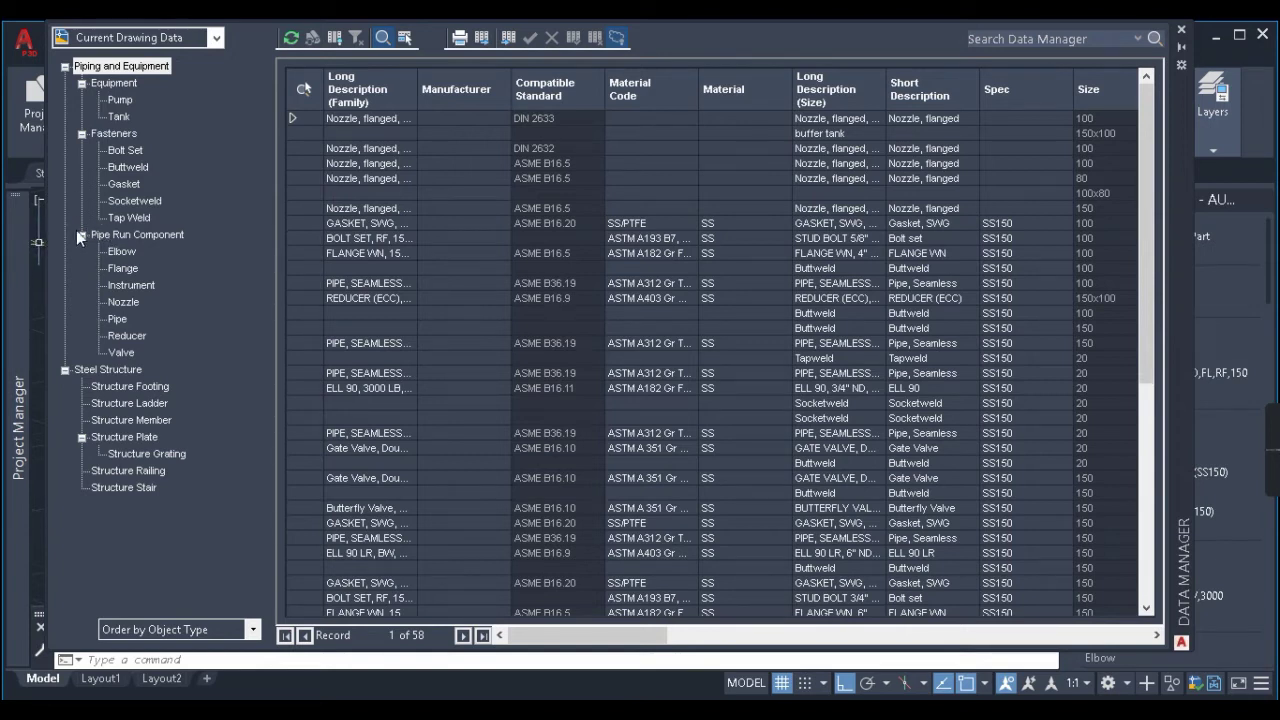
Try ordering the Data Manager tree by area, and return it to ordering by object type.
{"action": "left_click", "coordinate": [166, 630]}
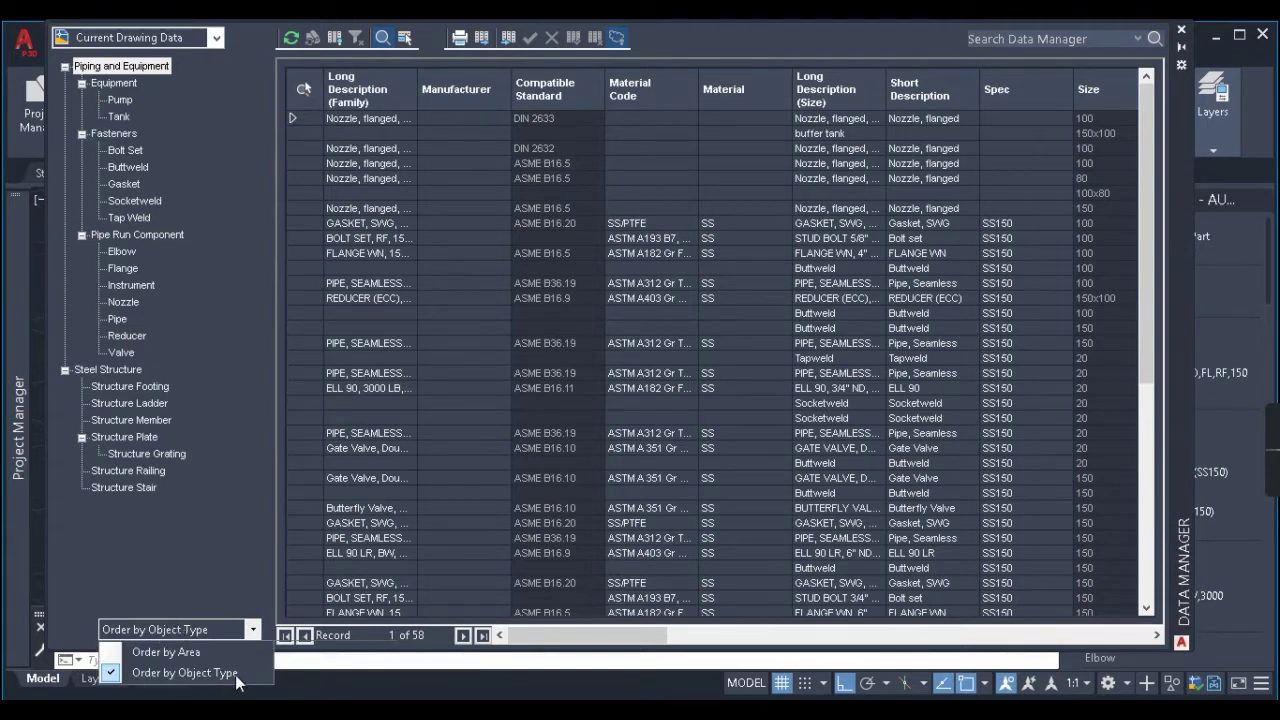
{"action": "left_click", "coordinate": [145, 651]}
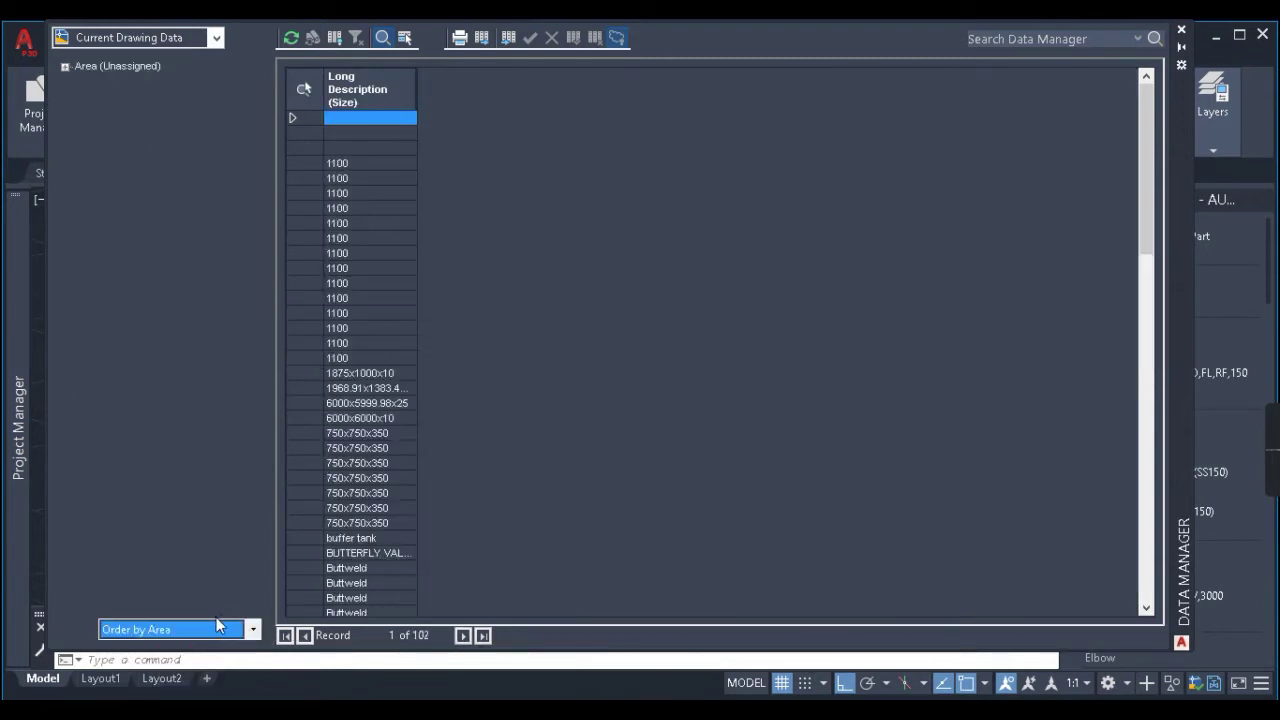
{"action": "left_click_drag", "start_coordinate": [1146, 240], "coordinate": [1146, 200]}
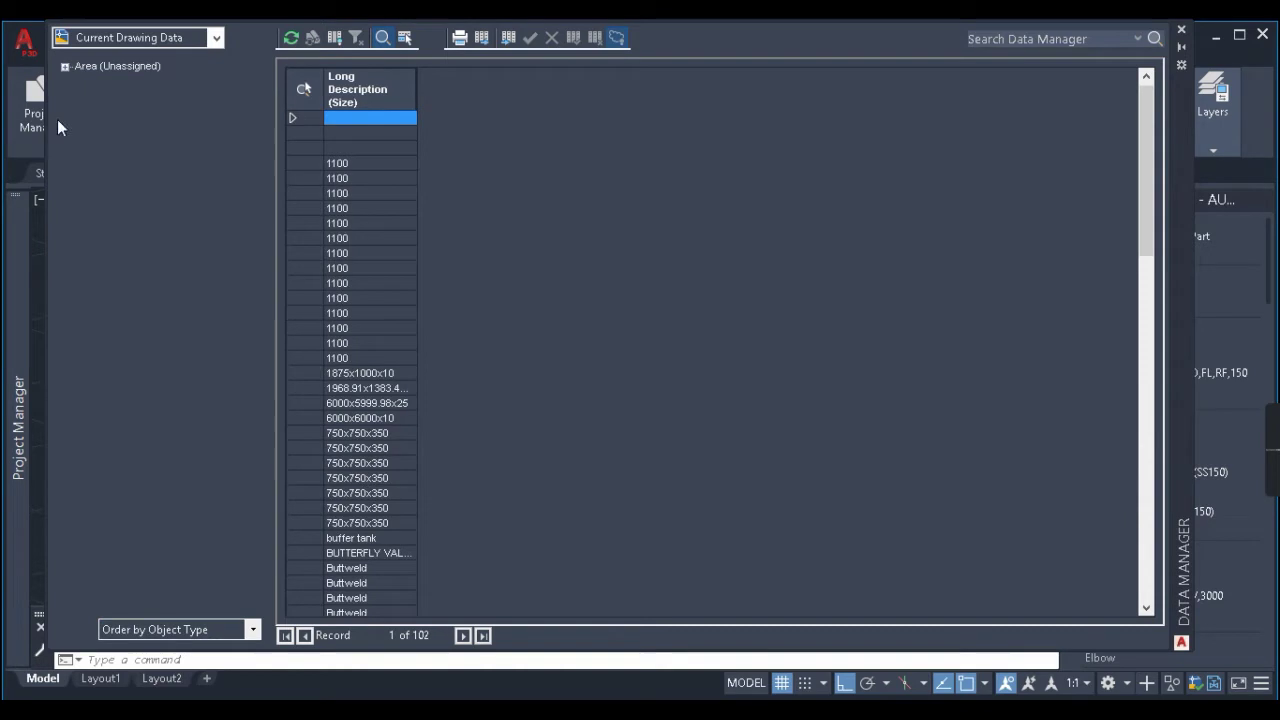
{"action": "left_click", "coordinate": [117, 66]}
{"action": "left_click", "coordinate": [247, 629]}
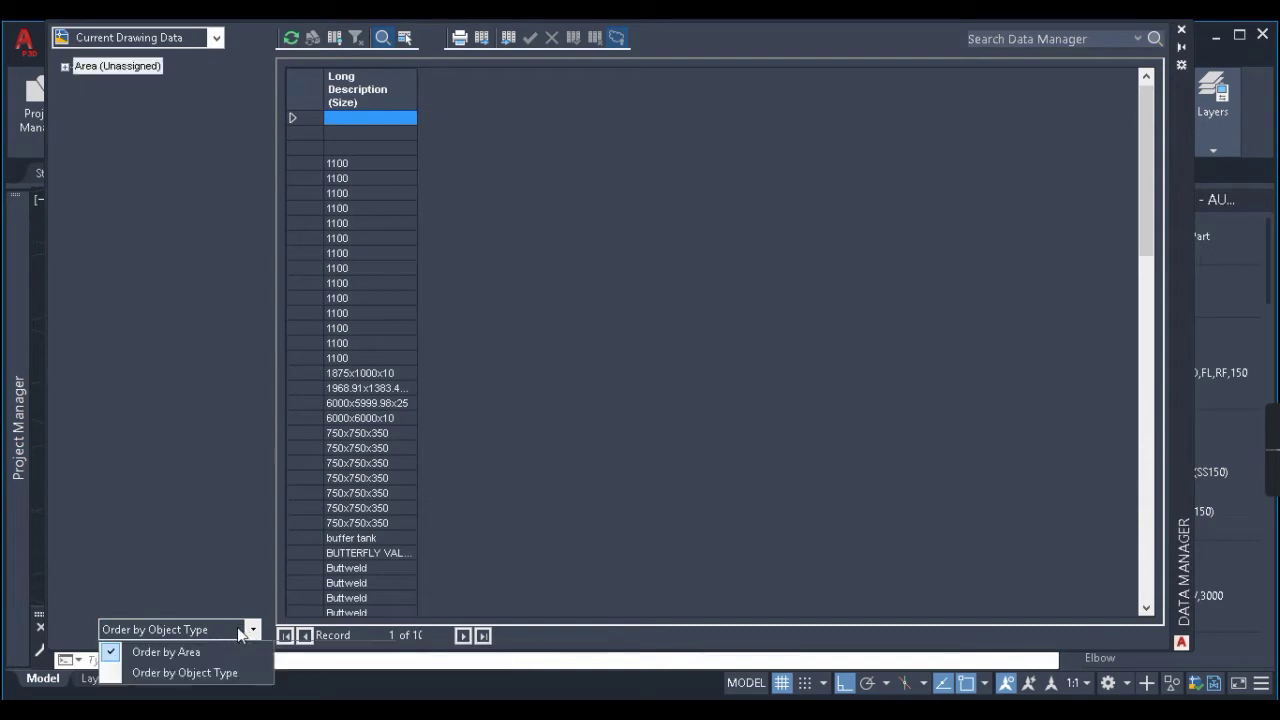
{"action": "left_click", "coordinate": [173, 674]}
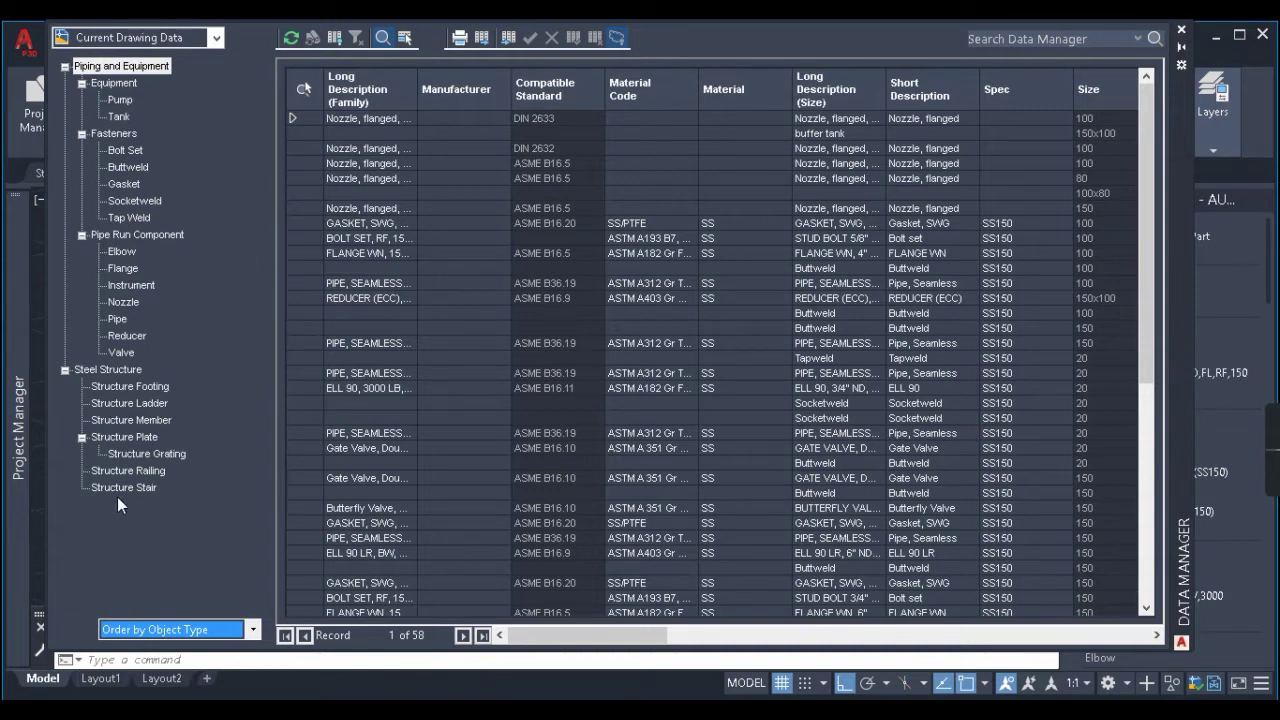
Collapse the Steel Structure, Equipment and Fasteners nodes and display the Pipe Run Component data.
{"action": "left_click", "coordinate": [66, 370]}
{"action": "left_click", "coordinate": [82, 84]}
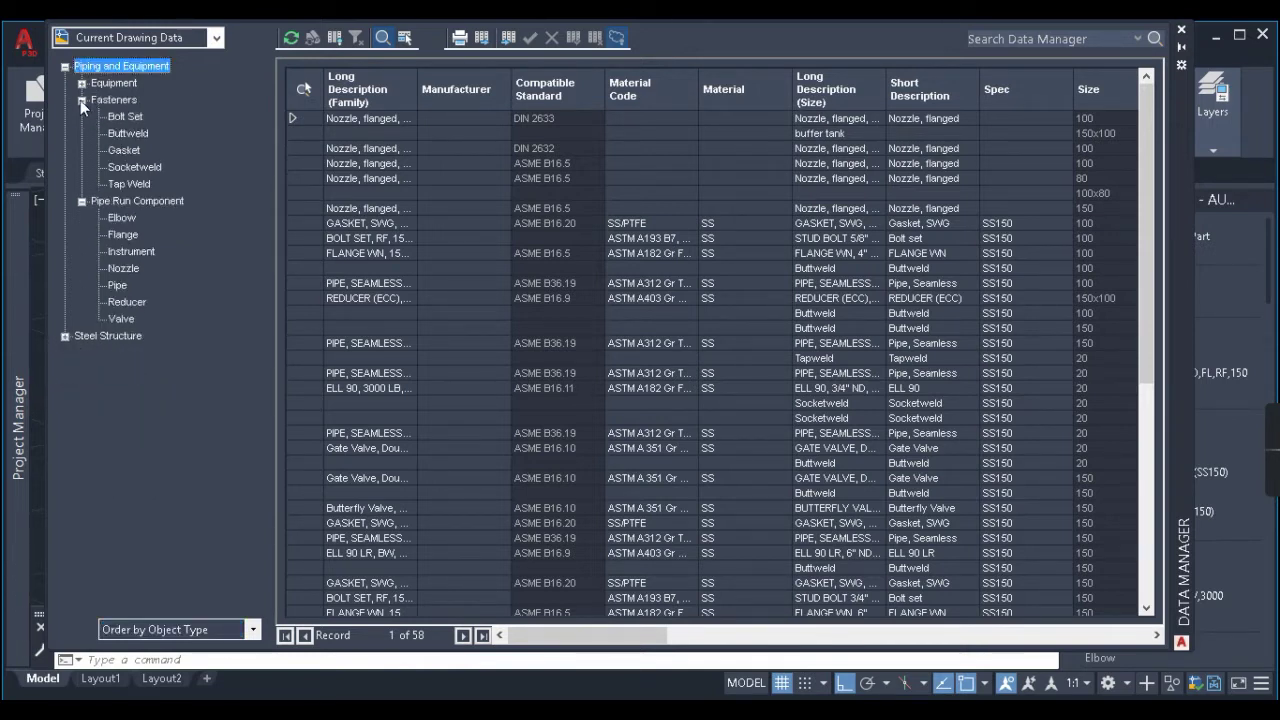
{"action": "left_click", "coordinate": [82, 100]}
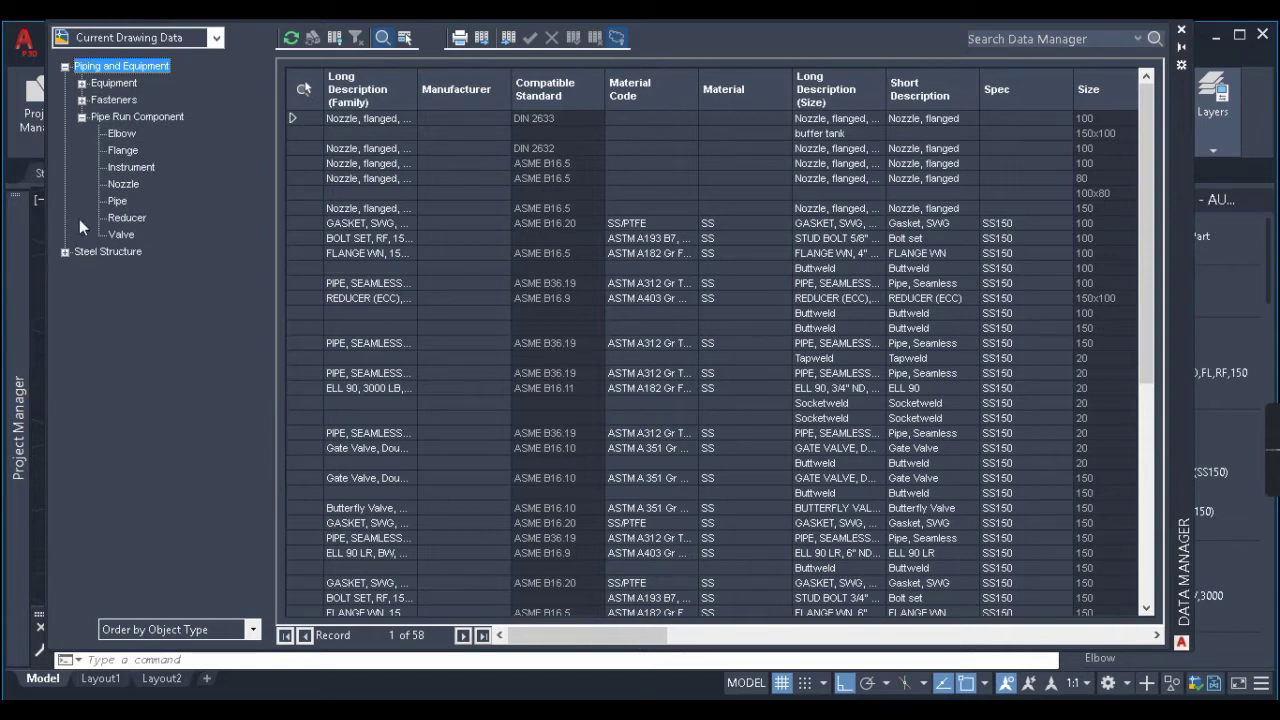
{"action": "left_click", "coordinate": [122, 116]}
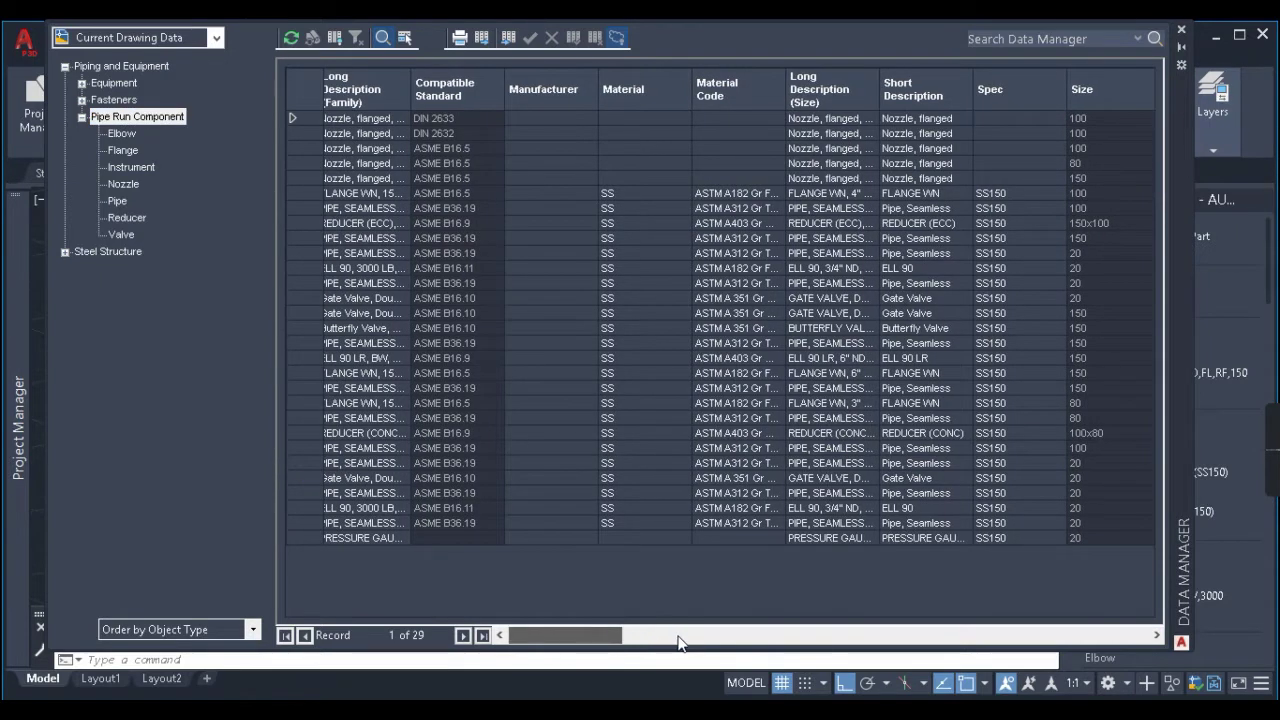
{"action": "left_click", "coordinate": [684, 635]}
{"action": "scroll", "coordinate": [690, 636], "scroll_direction": "left", "scroll_amount": 1}
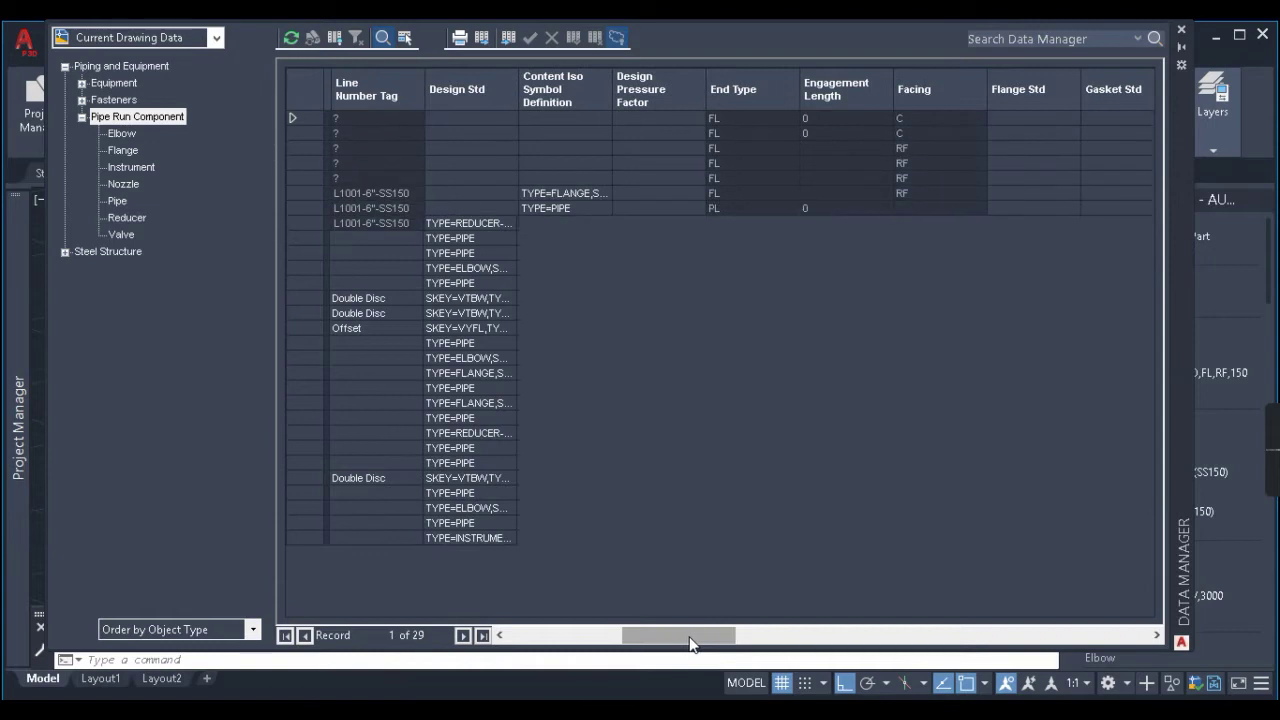
Rearrange the table columns so Long Description (Size) follows Long Description (Family) and Material follows Material Code.
{"action": "left_click_drag", "start_coordinate": [466, 96], "coordinate": [591, 84]}
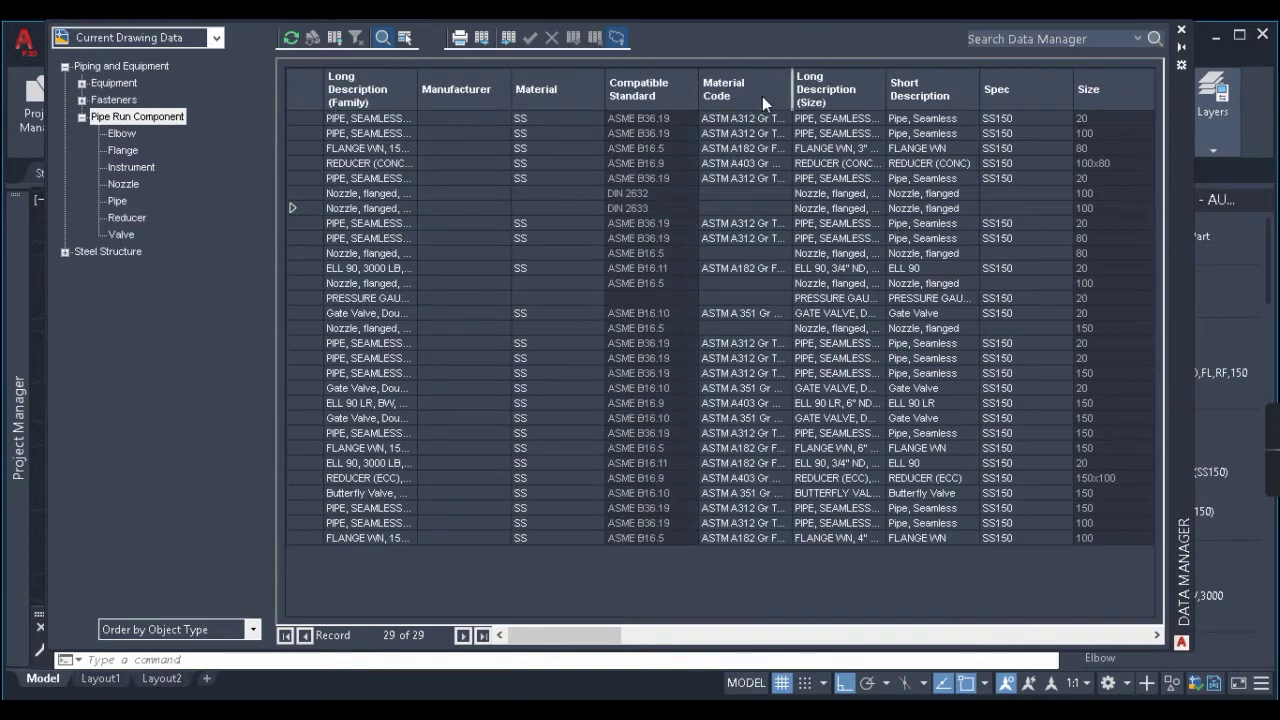
{"action": "left_click_drag", "start_coordinate": [536, 90], "coordinate": [755, 91]}
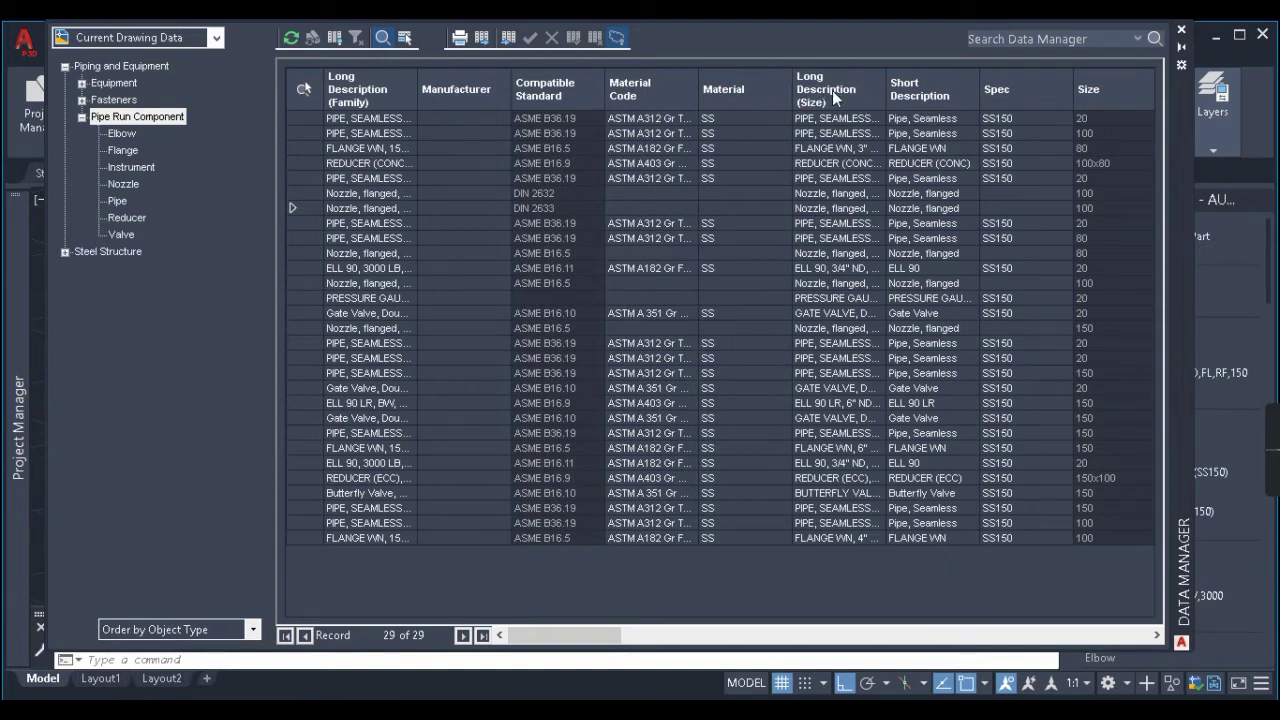
{"action": "left_click_drag", "start_coordinate": [839, 101], "coordinate": [478, 78]}
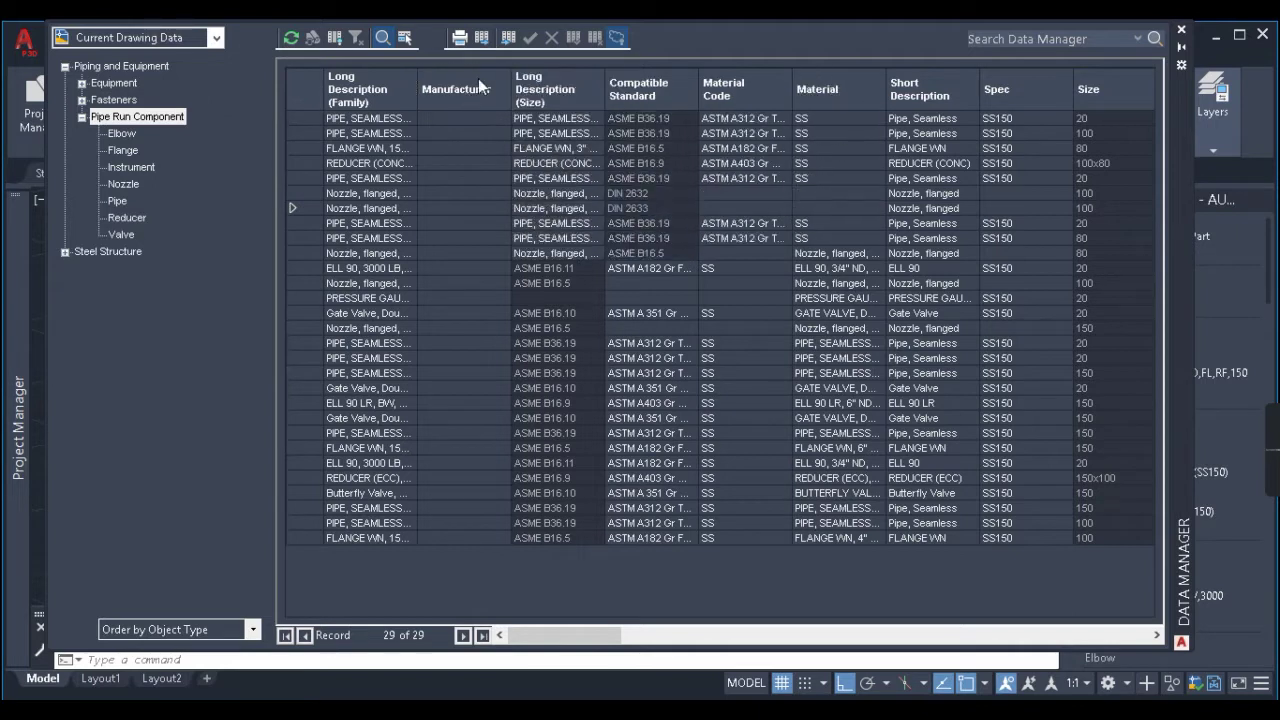
{"action": "left_click_drag", "start_coordinate": [562, 75], "coordinate": [460, 105]}
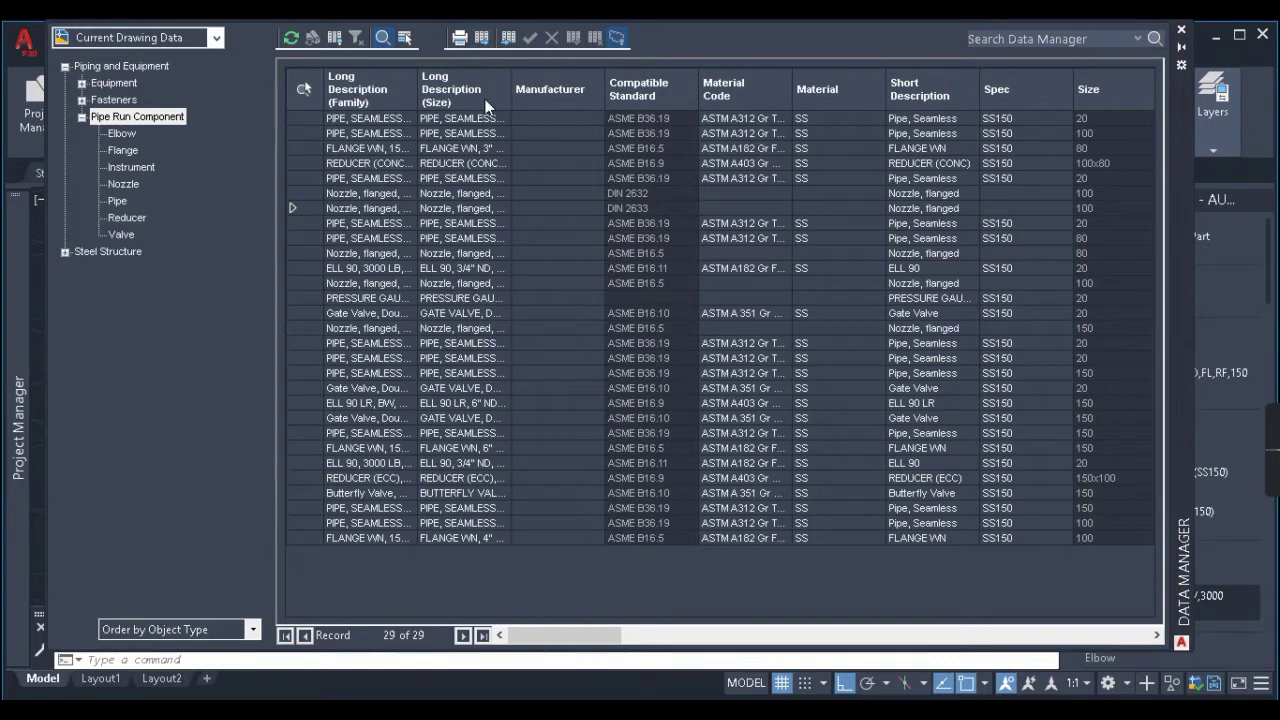
Export the displayed Pipe Run Component data for the active node and all child nodes, replacing the existing file Test Piping-Pipe Run Component.xls.
{"action": "left_click", "coordinate": [483, 38]}
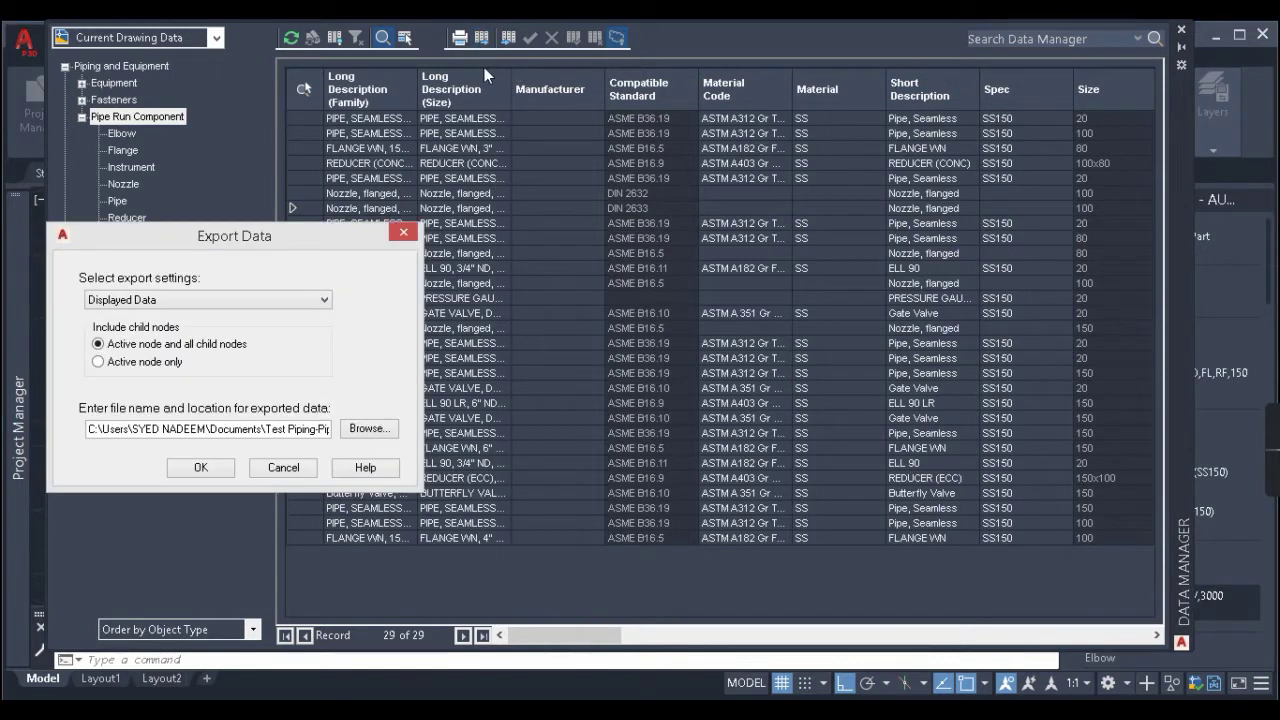
{"action": "left_click_drag", "start_coordinate": [240, 236], "coordinate": [234, 146]}
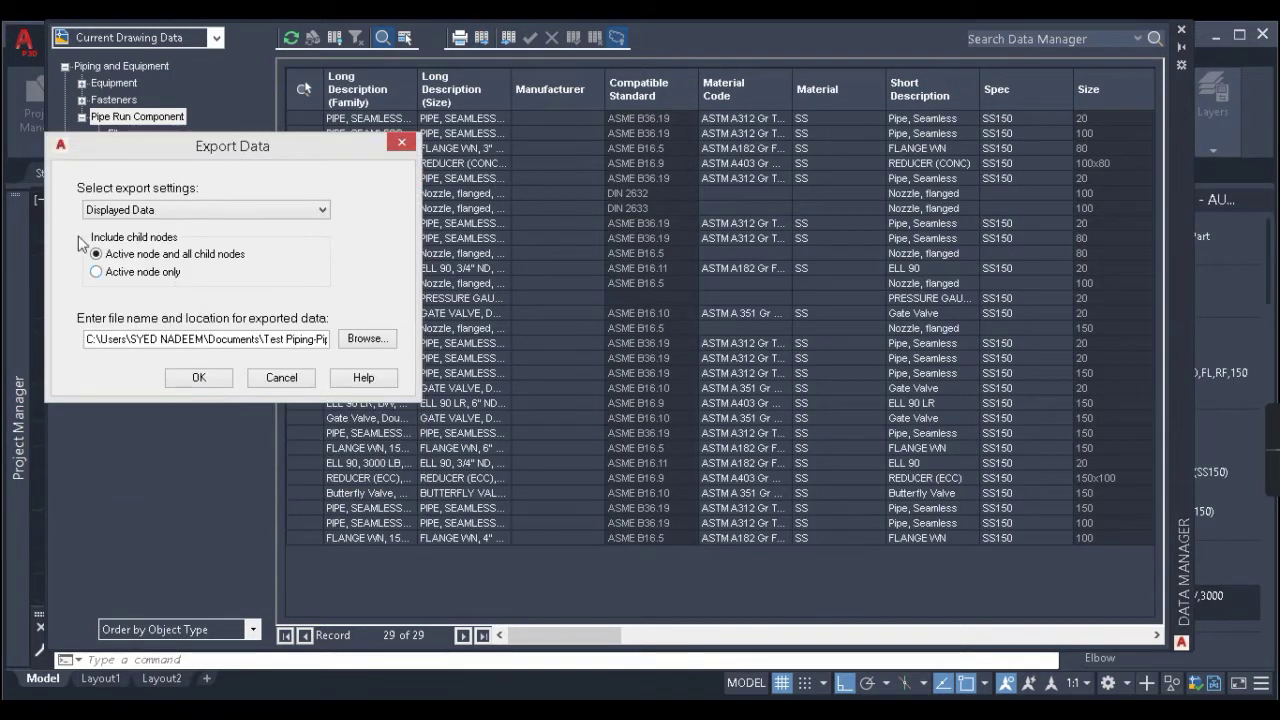
{"action": "left_click", "coordinate": [169, 206]}
{"action": "left_click", "coordinate": [150, 217]}
{"action": "left_click_drag", "start_coordinate": [237, 146], "coordinate": [827, 132]}
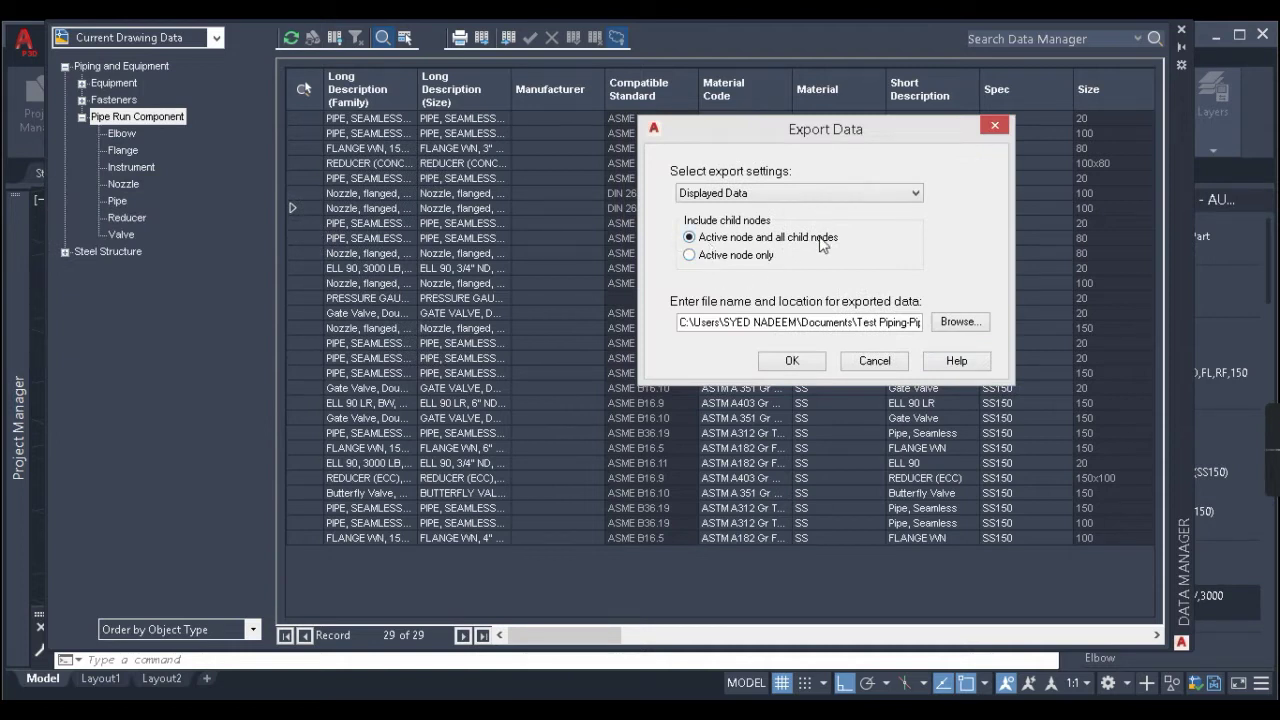
{"action": "left_click", "coordinate": [713, 260]}
{"action": "left_click", "coordinate": [718, 241]}
{"action": "left_click_drag", "start_coordinate": [742, 130], "coordinate": [738, 72]}
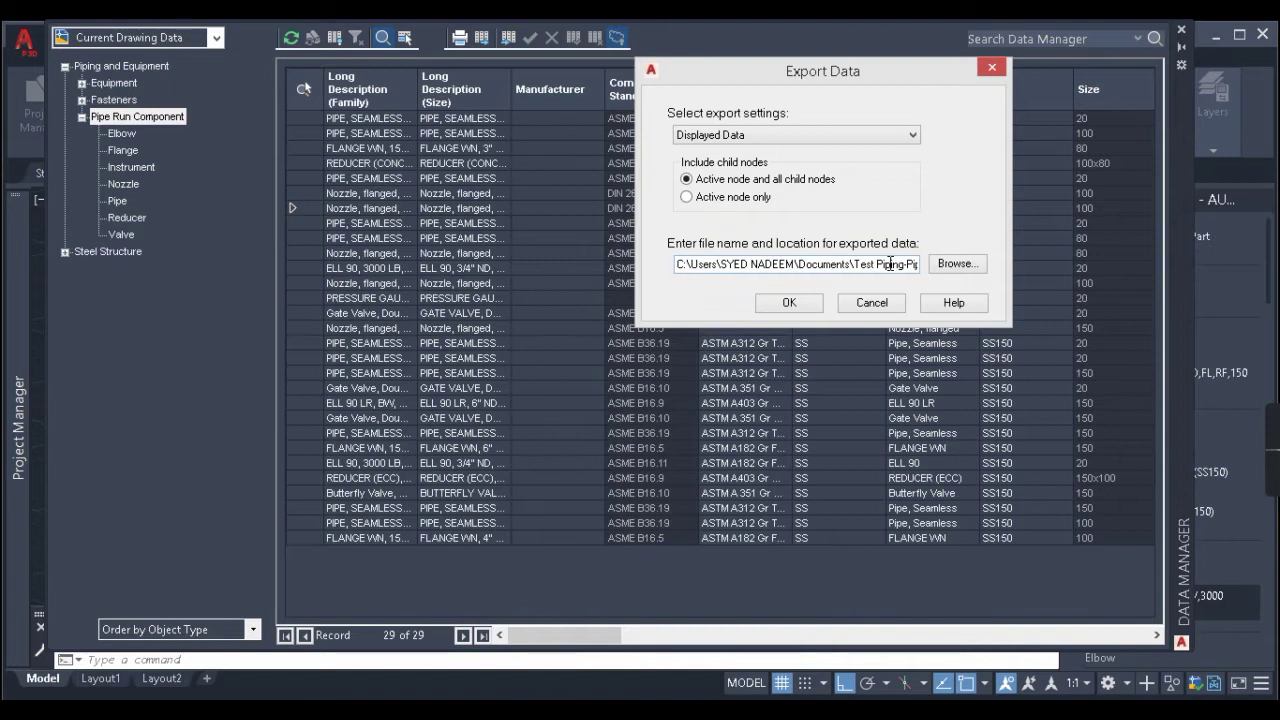
{"action": "left_click", "coordinate": [789, 302]}
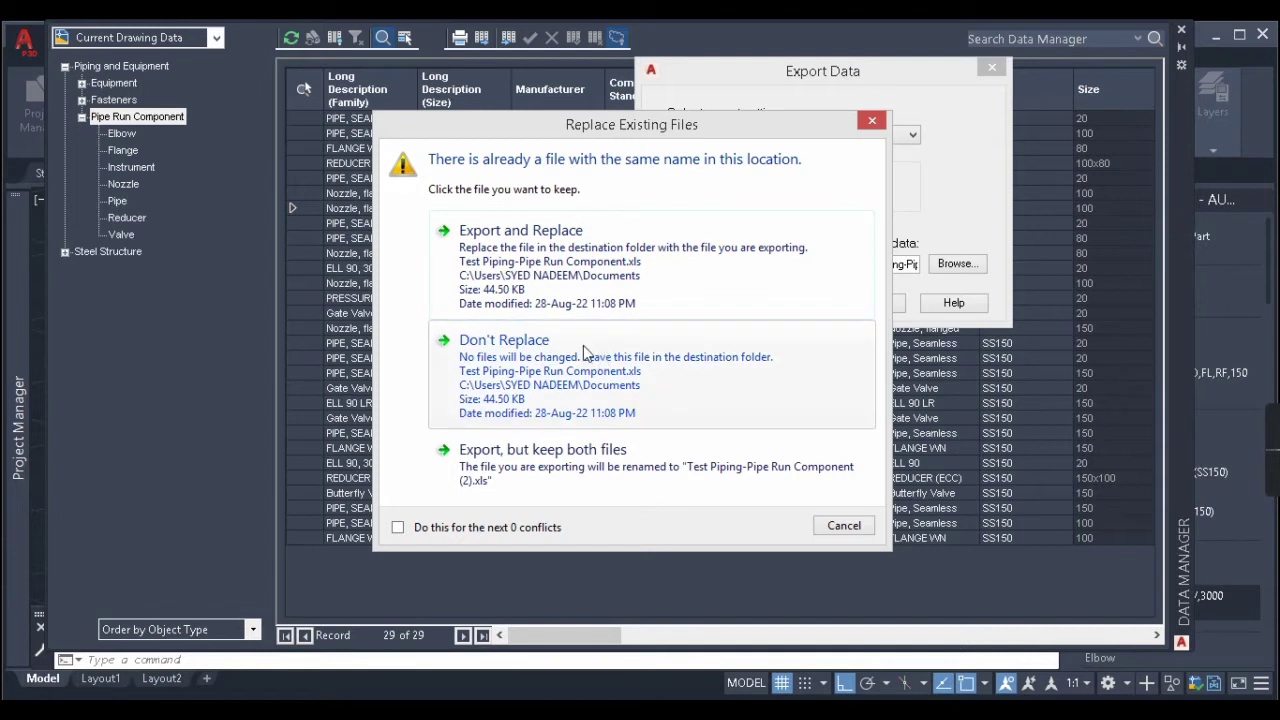
{"action": "left_click", "coordinate": [547, 289]}
Reopen the data export settings and select the file path to check where the exported spreadsheet is stored.
{"action": "key", "text": "super"}
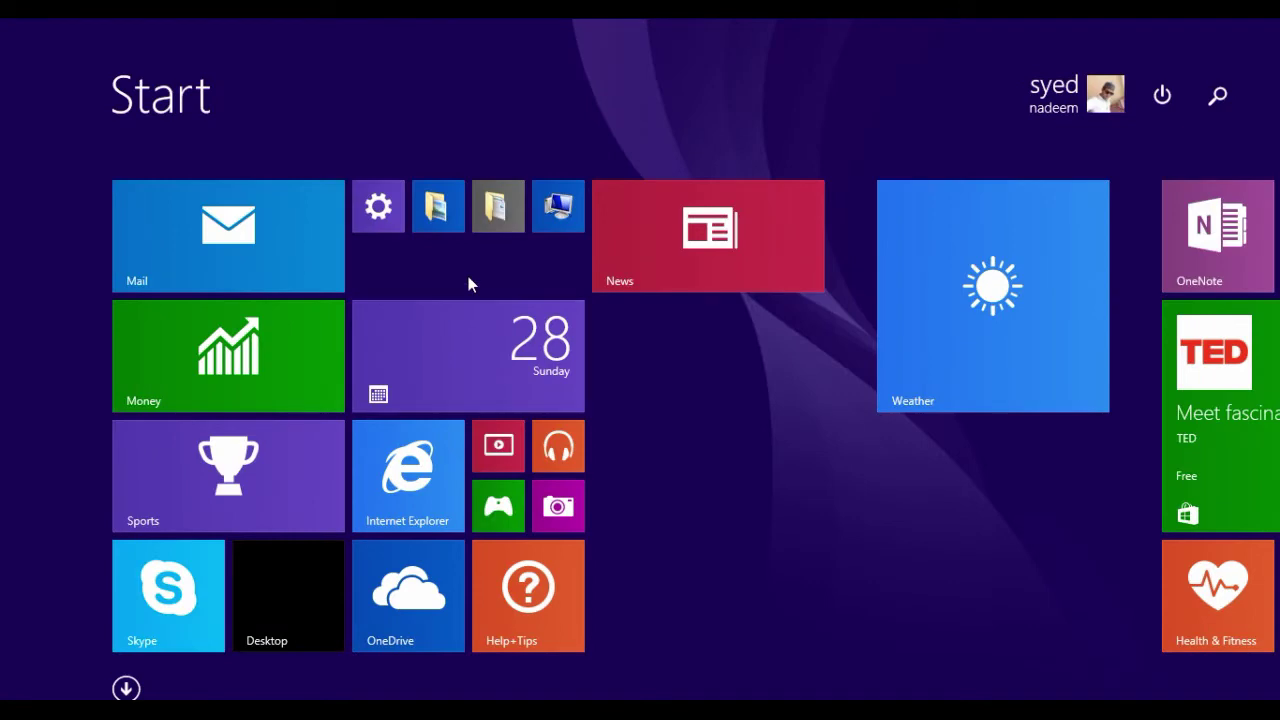
{"action": "left_click", "coordinate": [488, 220]}
{"action": "left_click", "coordinate": [423, 77]}
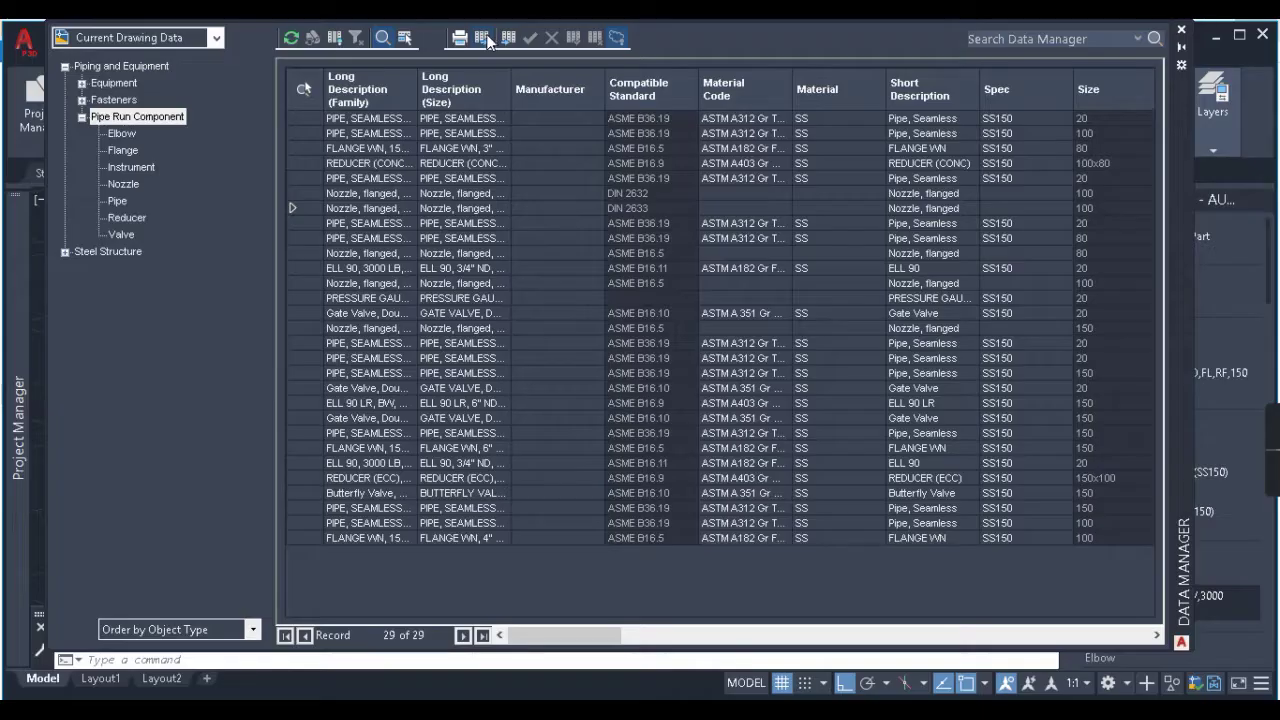
{"action": "left_click", "coordinate": [488, 40]}
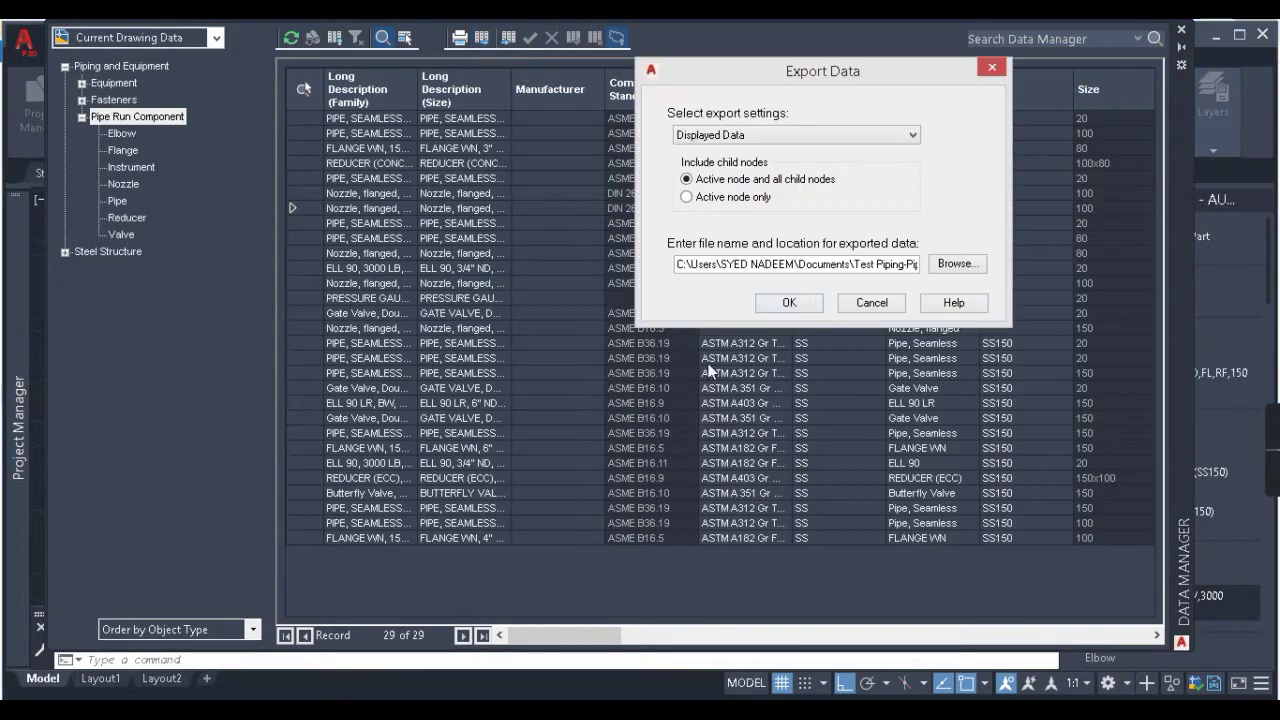
{"action": "double_click", "coordinate": [806, 268]}
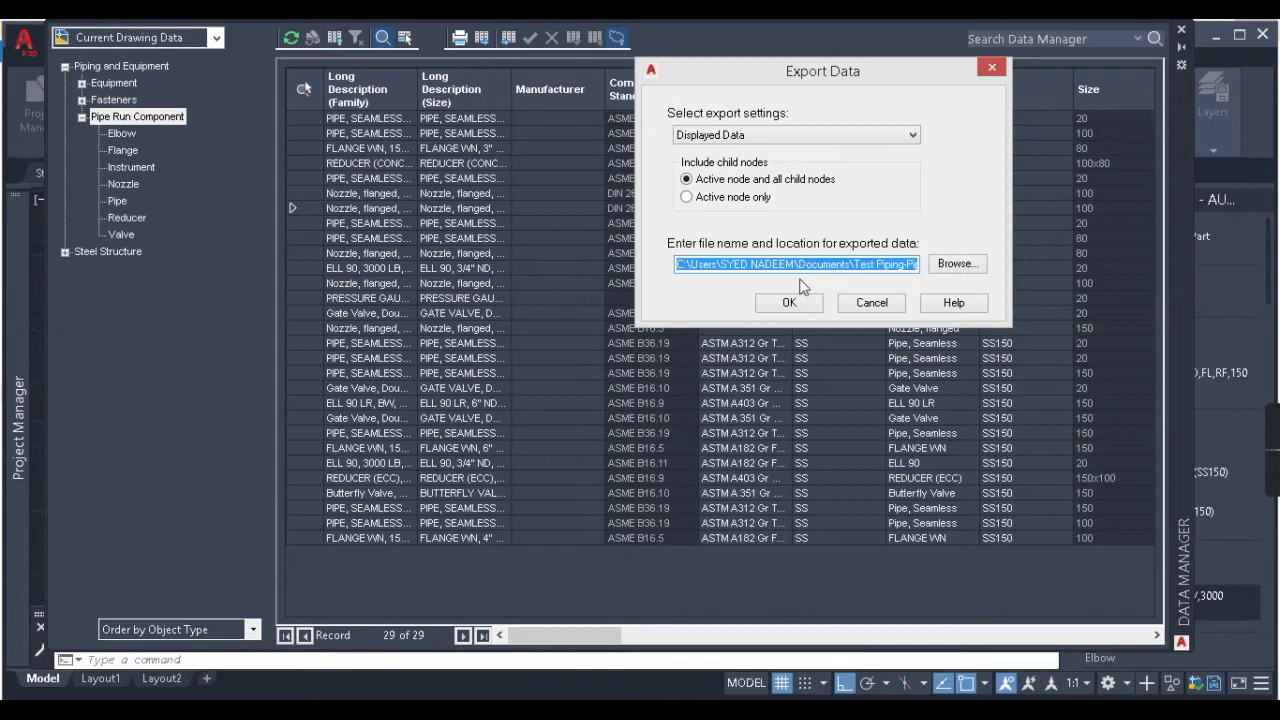
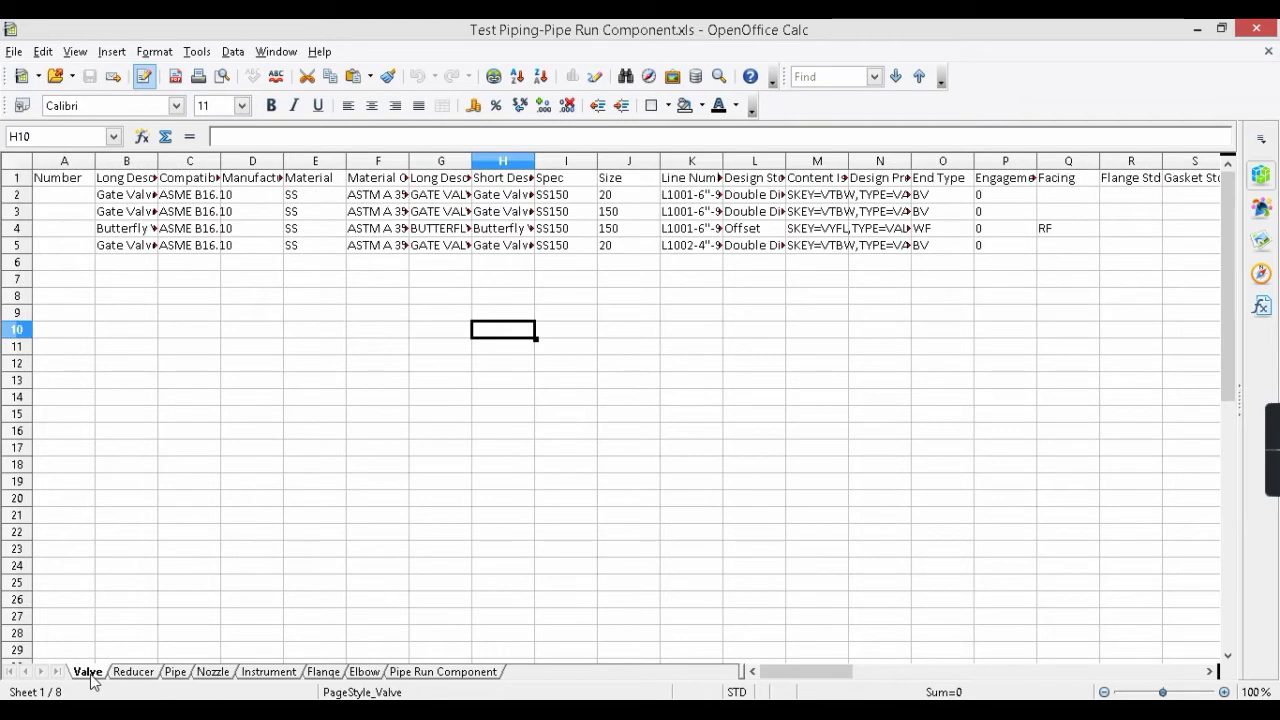
Review the Reducer, Pipe and Nozzle sheets of the exported spreadsheet, and reopen the export settings in AutoCAD Plant 3D's Data Manager.
{"action": "left_click", "coordinate": [133, 672]}
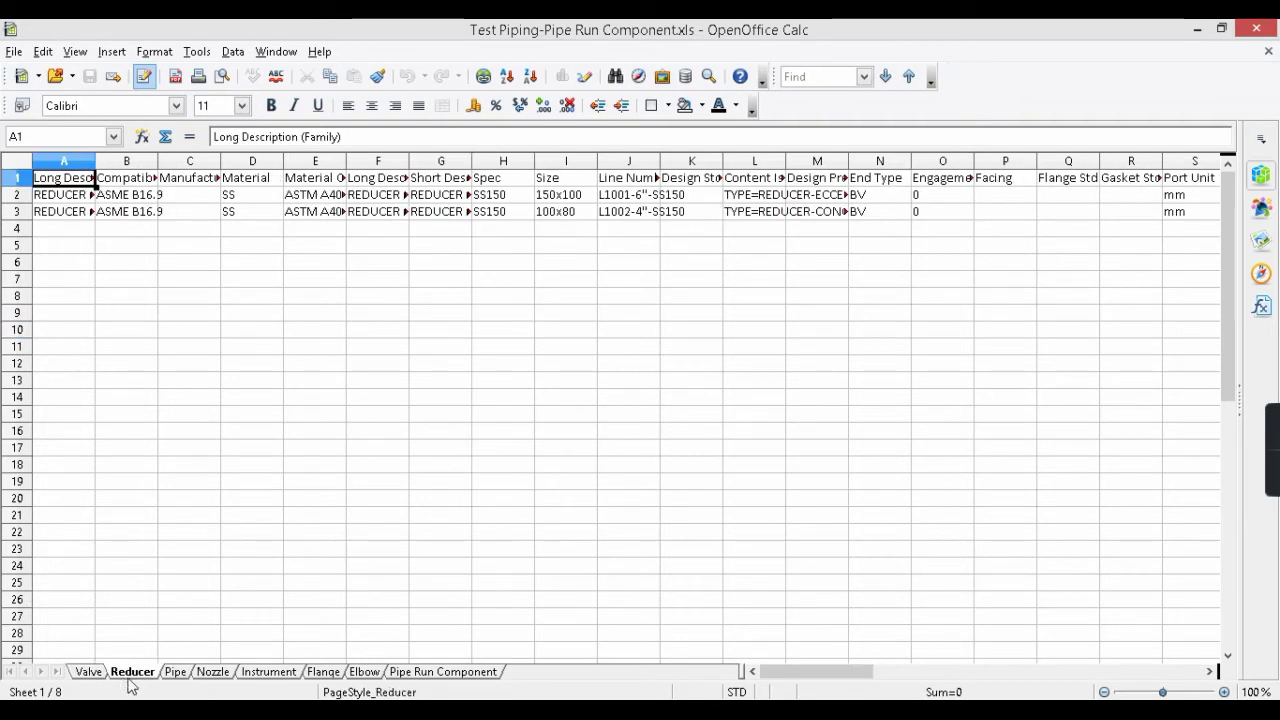
{"action": "left_click", "coordinate": [177, 675]}
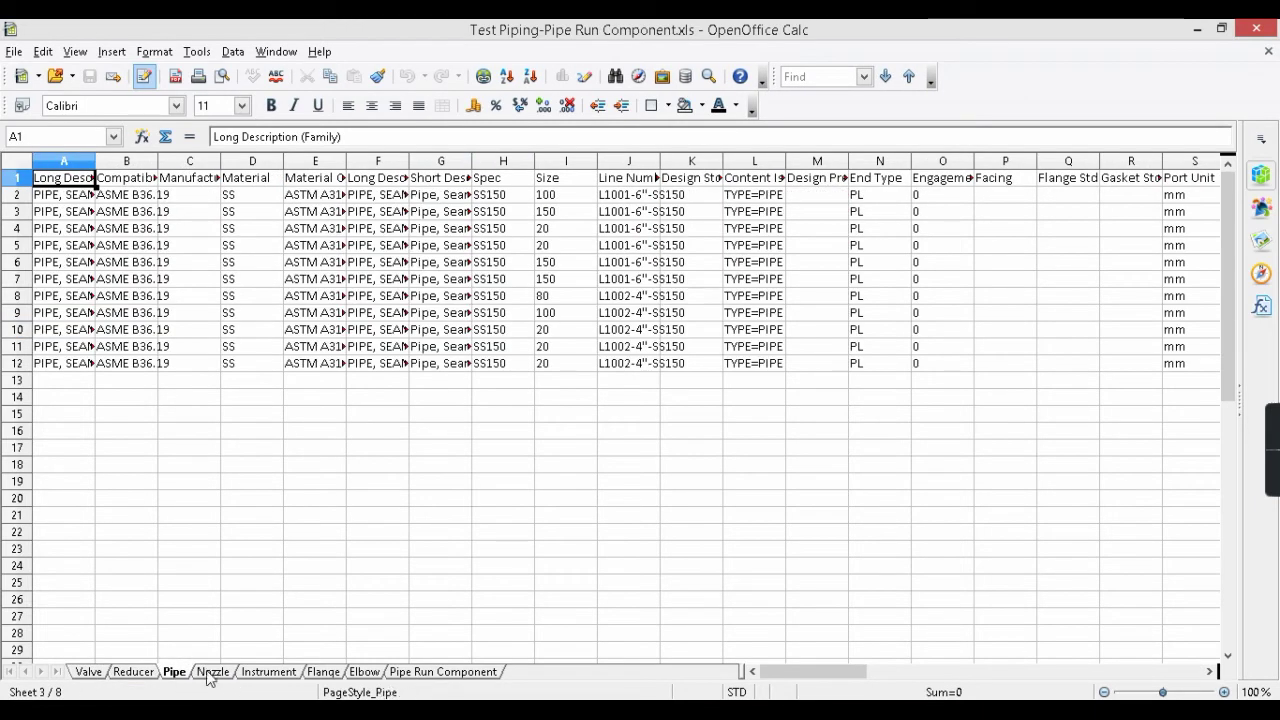
{"action": "left_click", "coordinate": [211, 673]}
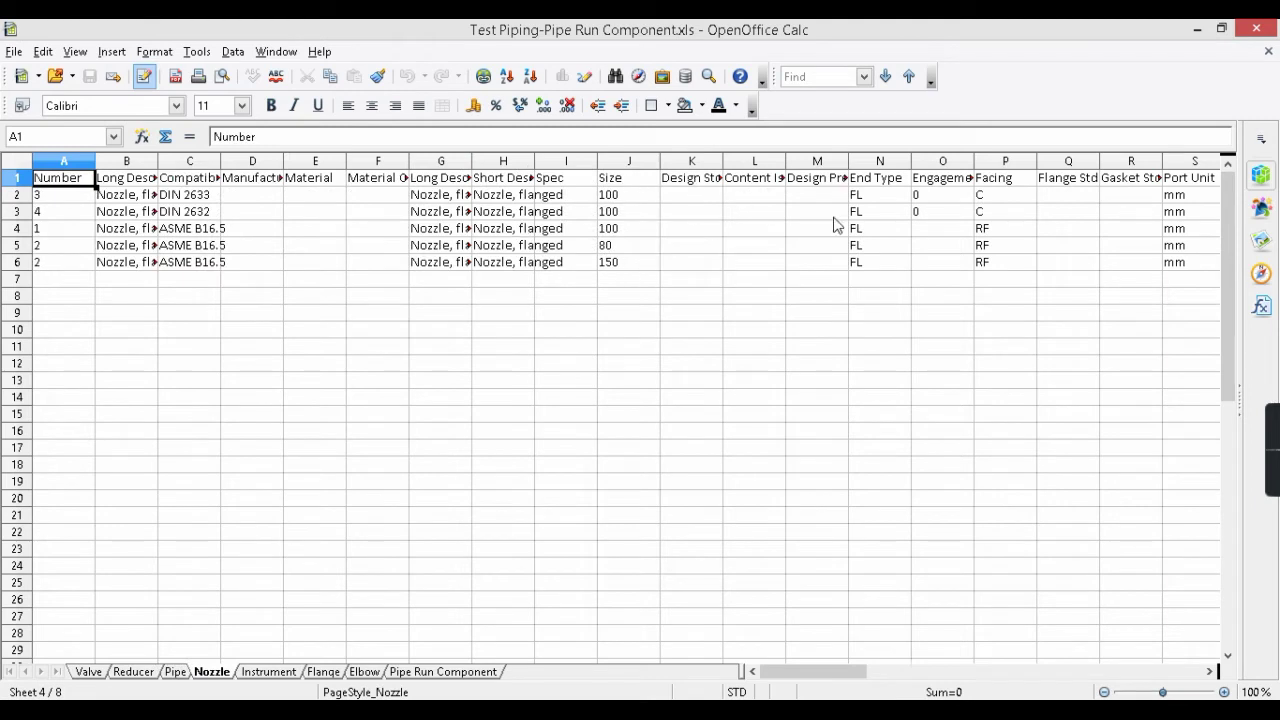
{"action": "mouse_move", "coordinate": [775, 672]}
{"action": "left_mouse_down"}
{"action": "mouse_move", "coordinate": [1057, 671]}
{"action": "mouse_move", "coordinate": [772, 676]}
{"action": "left_mouse_up"}
{"action": "left_click", "coordinate": [1234, 33]}
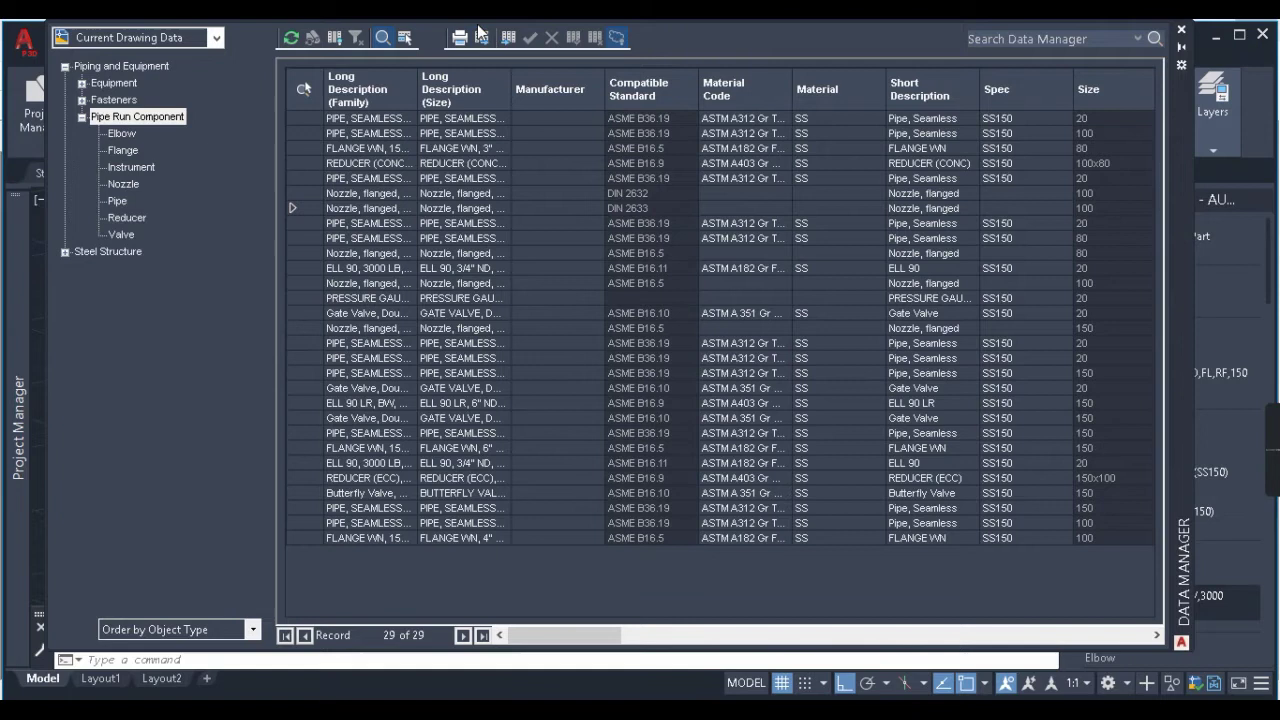
{"action": "left_click", "coordinate": [484, 38]}
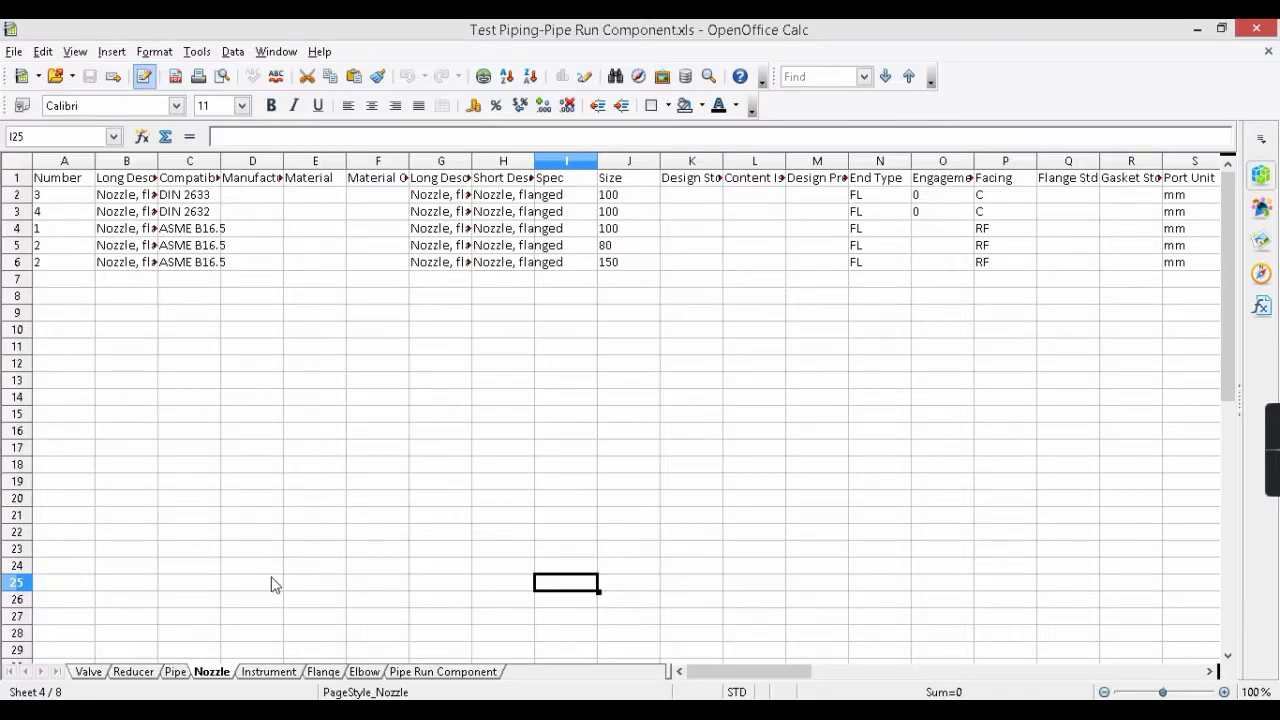
In the exported spreadsheet in OpenOffice Calc, compare the individual component sheets with the combined Pipe Run Component sheet.
{"action": "left_click", "coordinate": [90, 675]}
{"action": "left_click", "coordinate": [133, 673]}
{"action": "left_click", "coordinate": [175, 673]}
{"action": "left_click", "coordinate": [211, 673]}
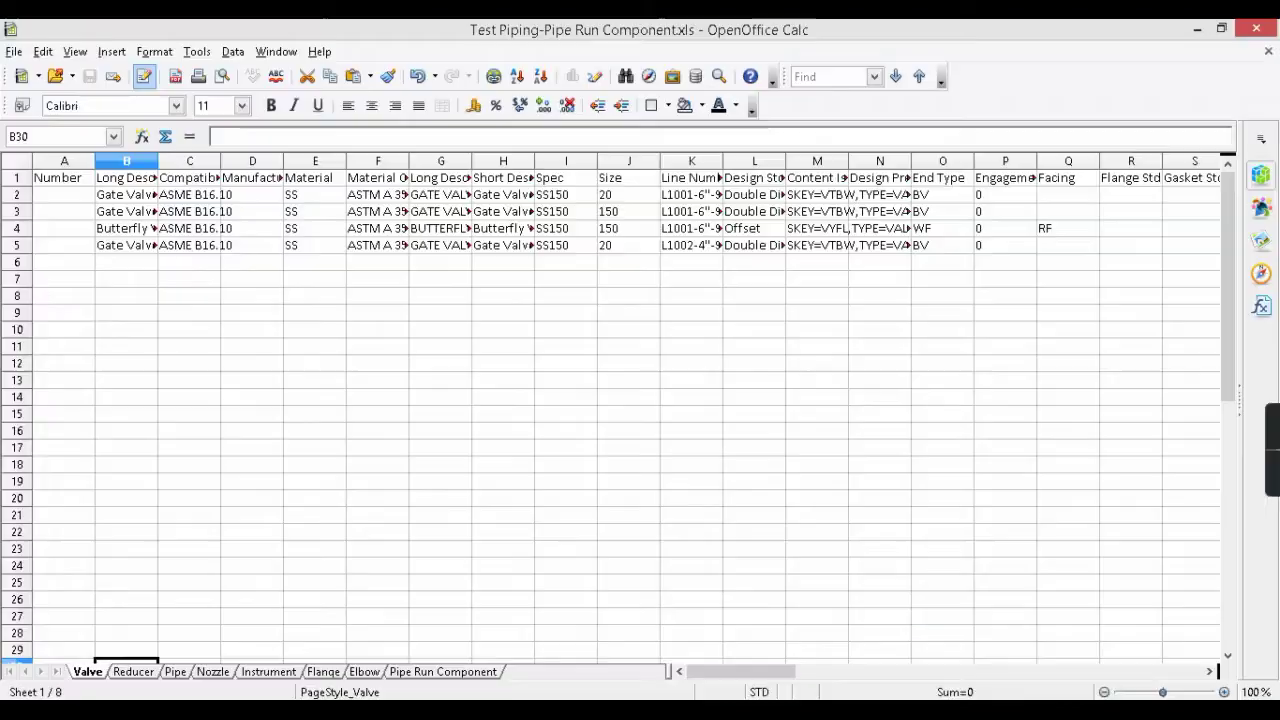
{"action": "left_click", "coordinate": [440, 672]}
{"action": "scroll", "coordinate": [371, 477], "scroll_direction": "down", "scroll_amount": 9}
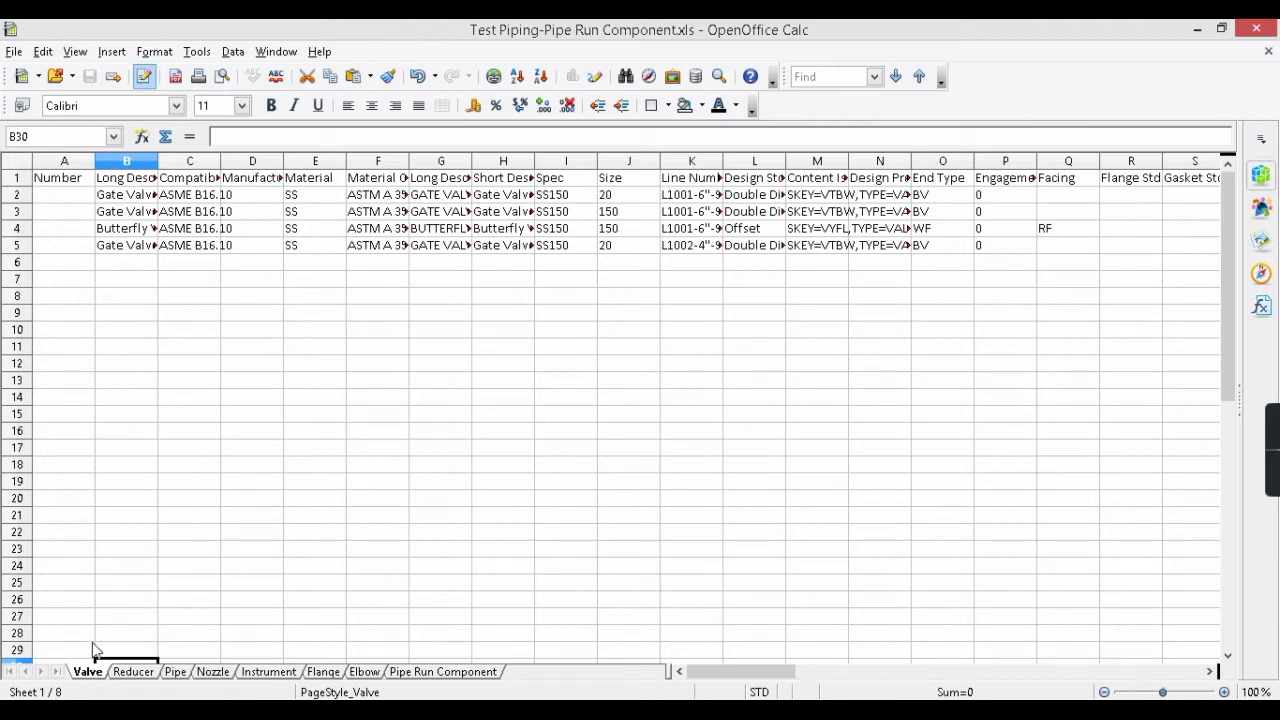
{"action": "left_click", "coordinate": [443, 672]}
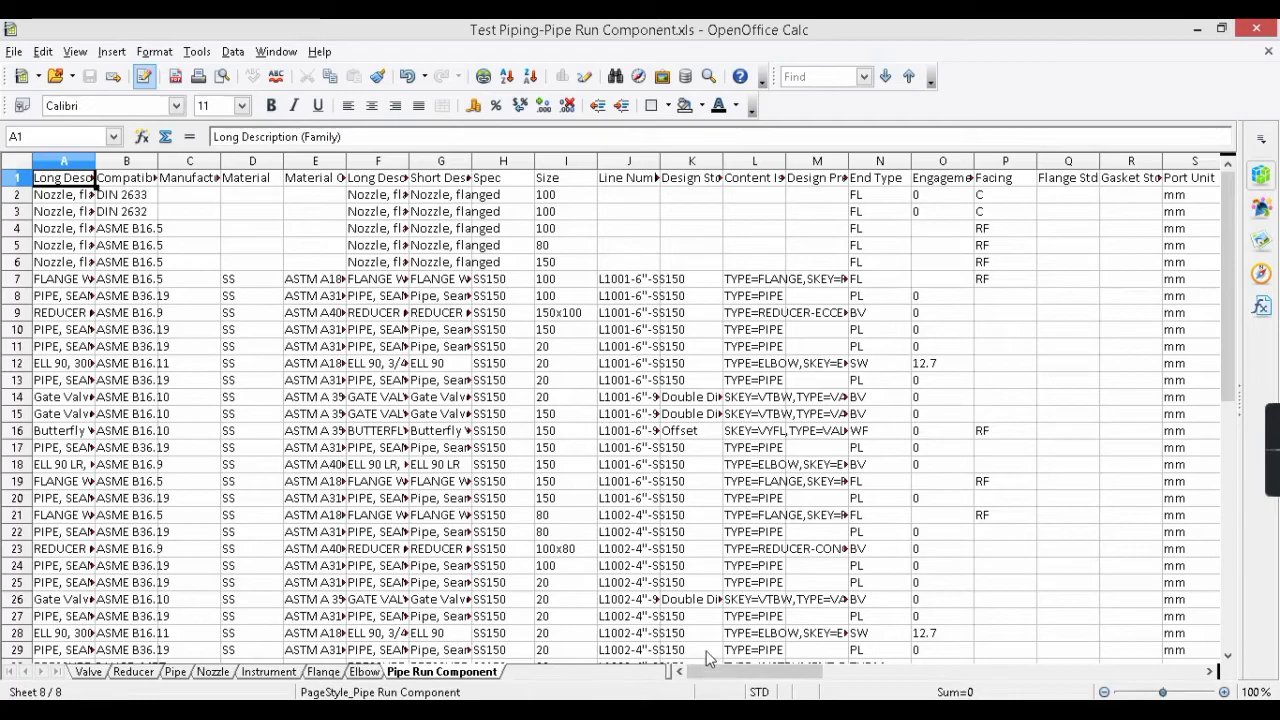
{"action": "left_click", "coordinate": [691, 397]}
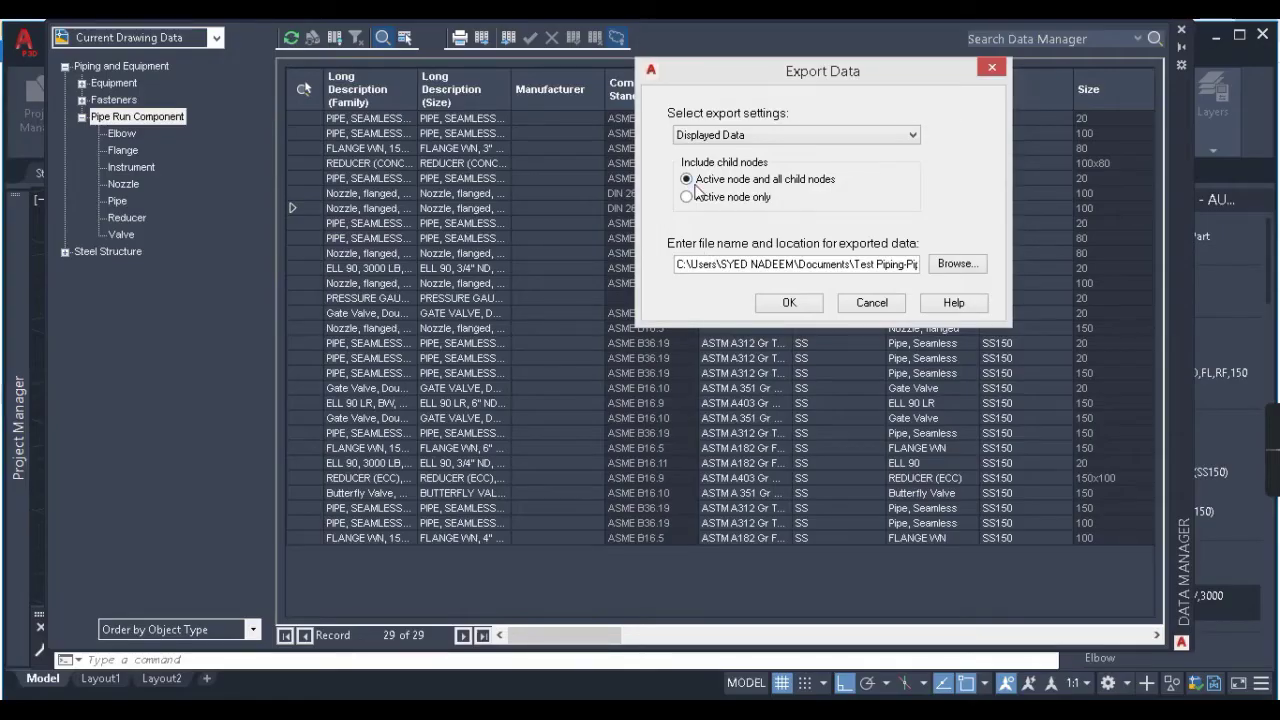
Leave the Data Manager in AutoCAD Plant 3D without exporting again and switch to the Piping Layout drawing.
{"action": "left_click", "coordinate": [857, 296]}
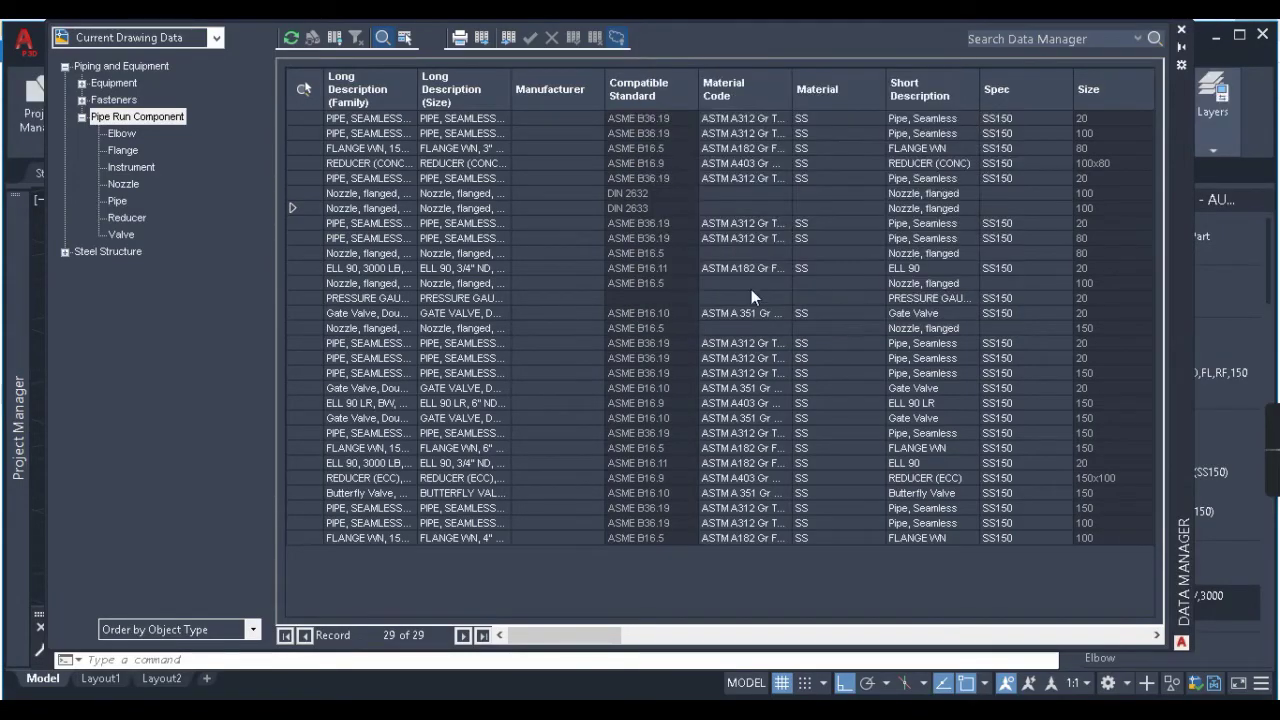
{"action": "left_click", "coordinate": [1181, 31]}
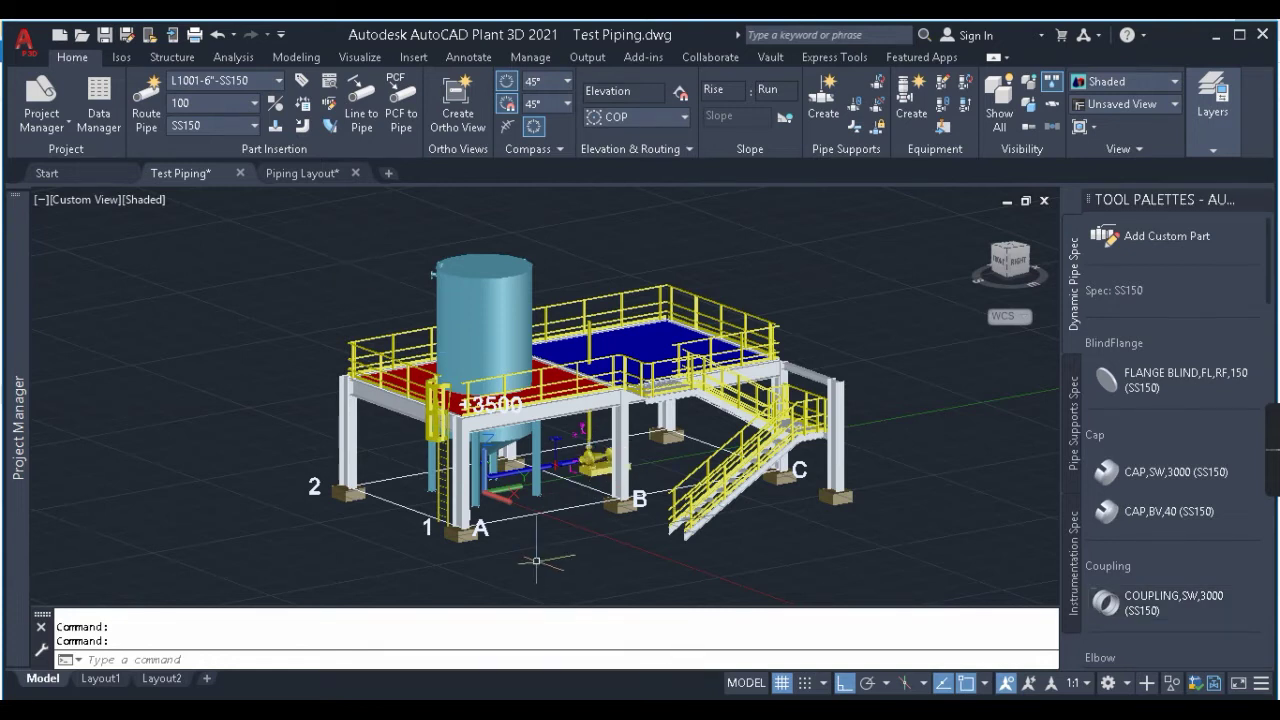
{"action": "left_click", "coordinate": [319, 182]}
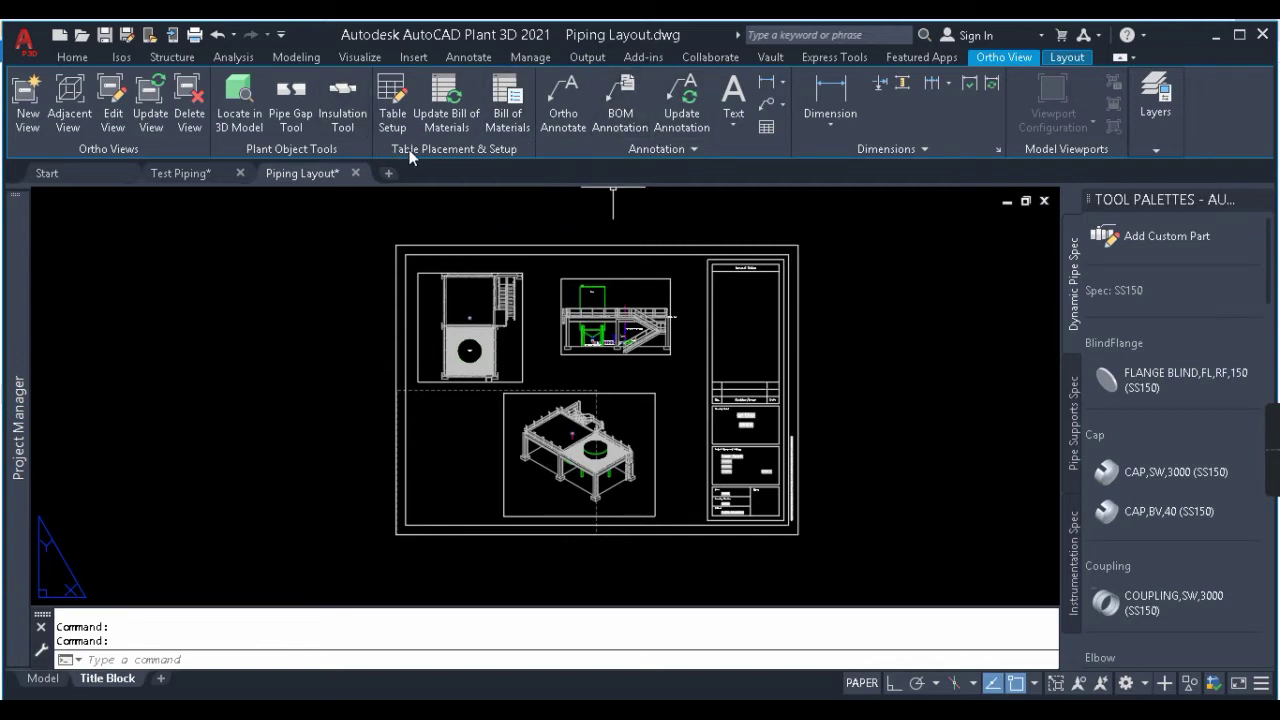
Check the available table types in the ortho drawing's Table Setup, leaving the settings as they are.
{"action": "left_click", "coordinate": [392, 100]}
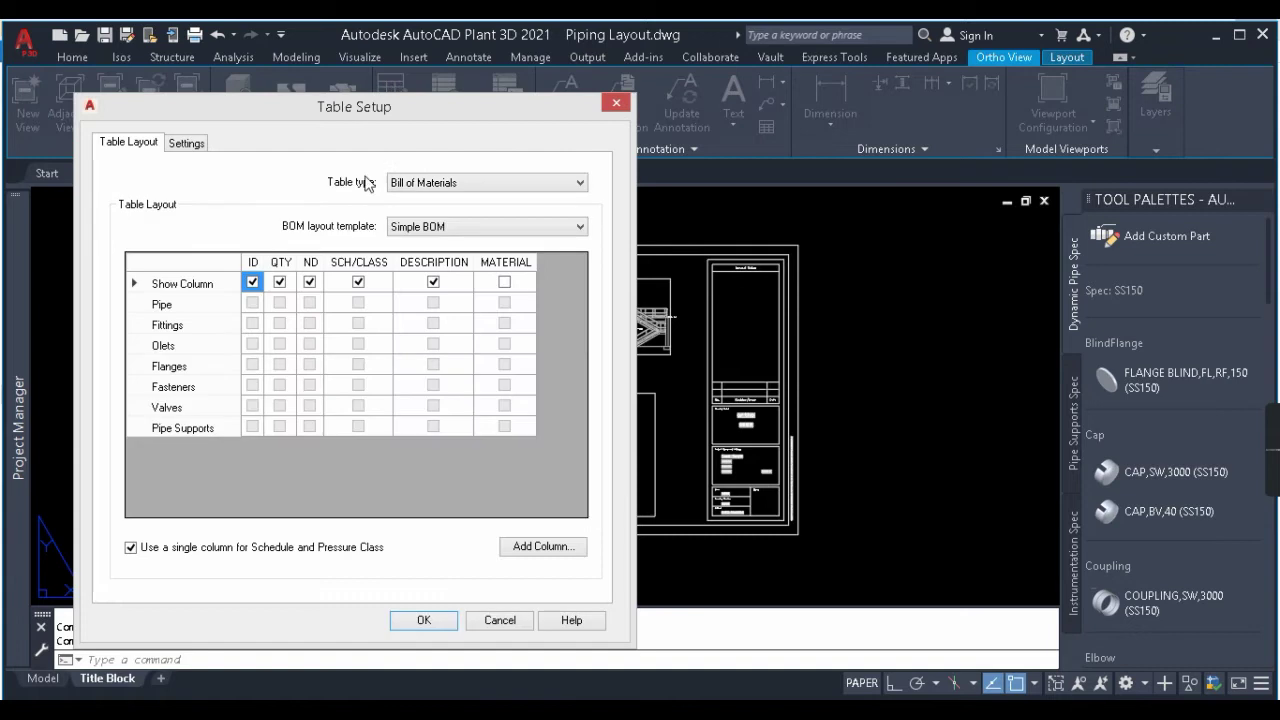
{"action": "left_click_drag", "start_coordinate": [362, 122], "coordinate": [338, 73]}
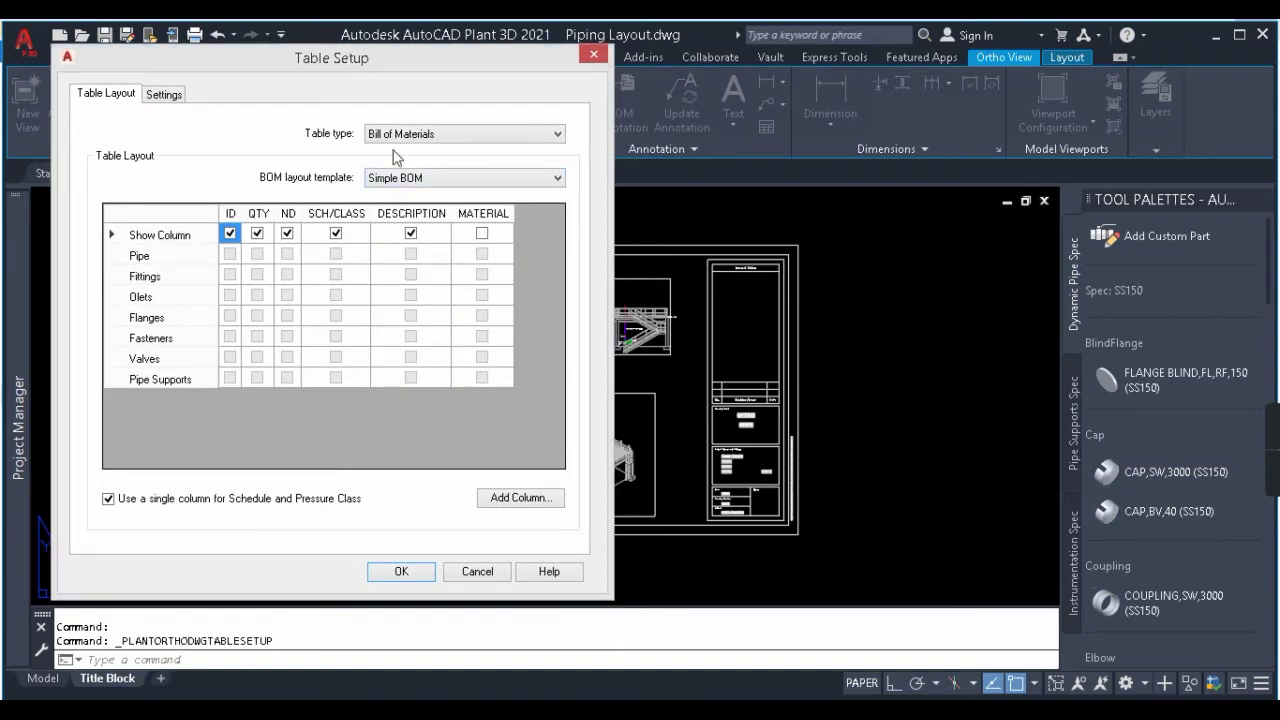
{"action": "left_click", "coordinate": [435, 137]}
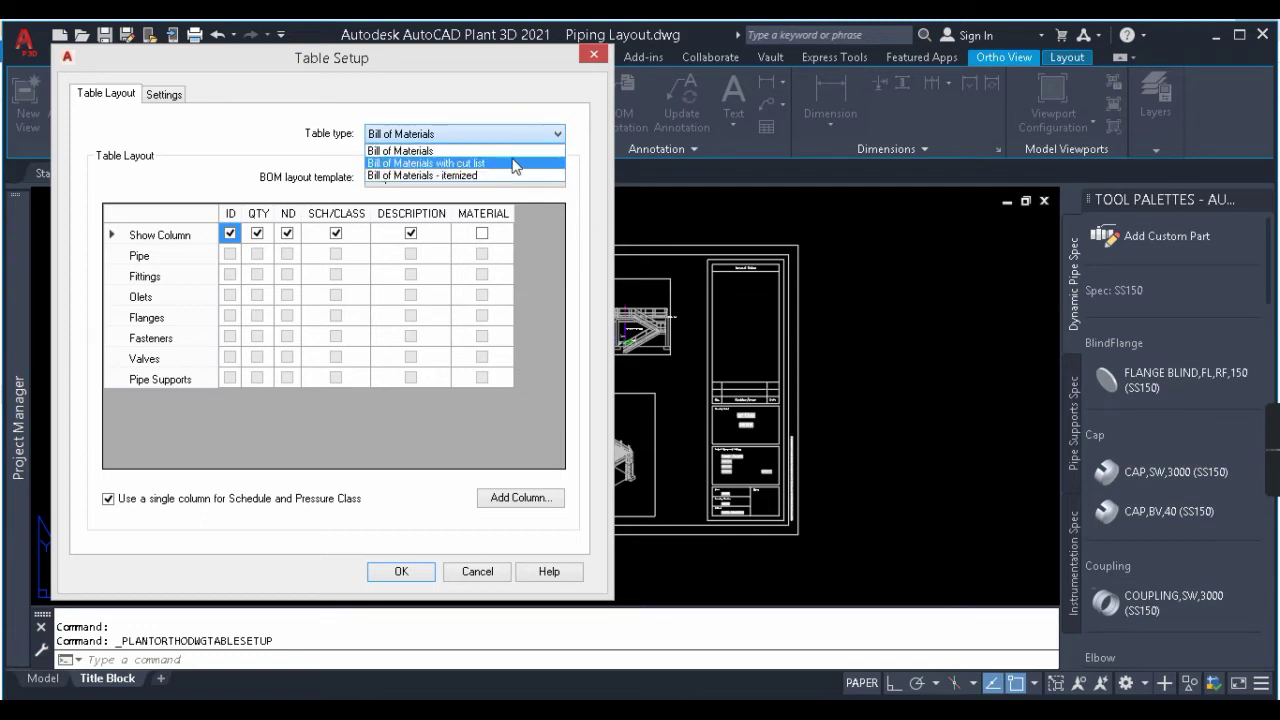
{"action": "left_click", "coordinate": [305, 152]}
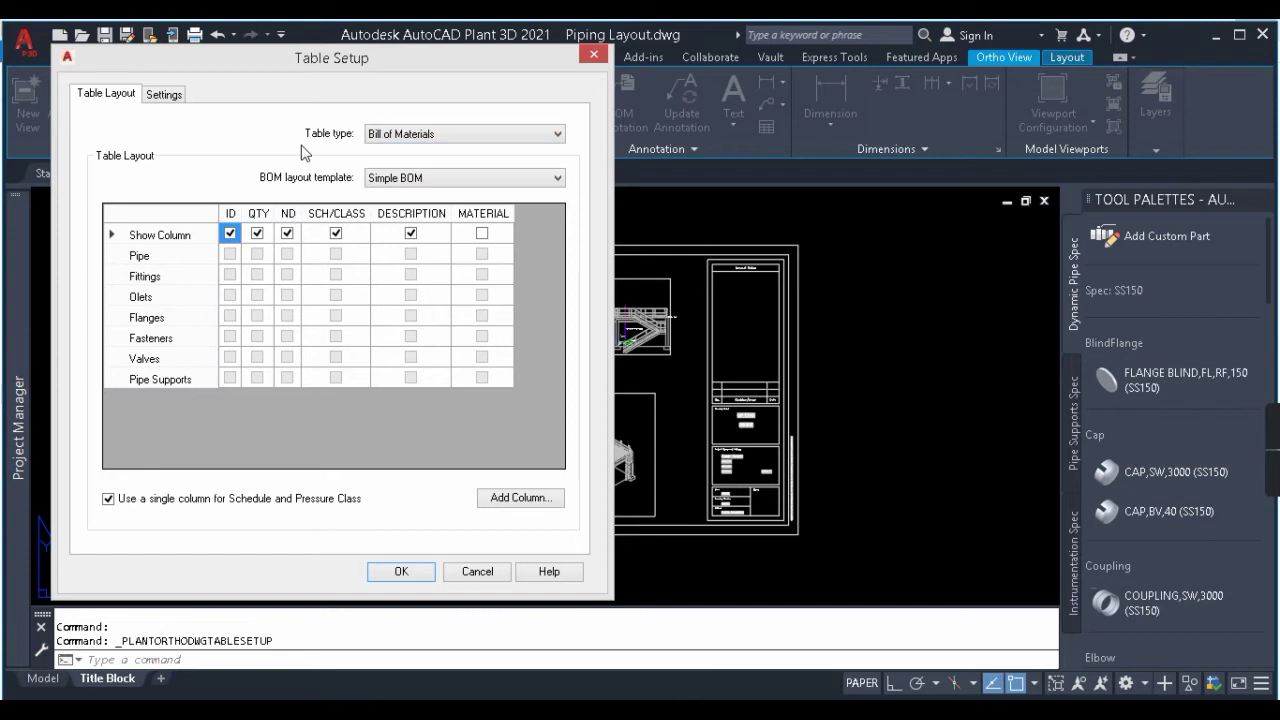
{"action": "left_click", "coordinate": [477, 575]}
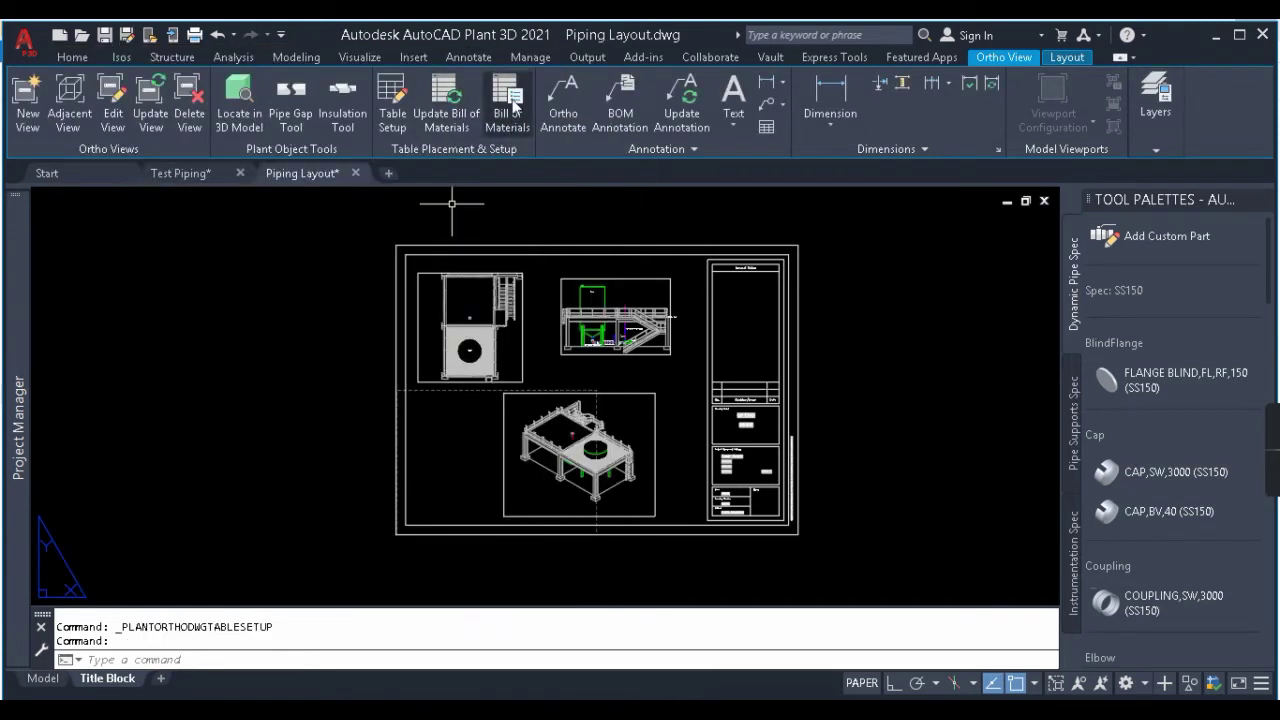
Place a bill of materials for the elevation viewport in the empty area beside the sheet's title block.
{"action": "left_click", "coordinate": [513, 105]}
{"action": "middle_click_drag", "start_coordinate": [886, 400], "coordinate": [775, 378]}
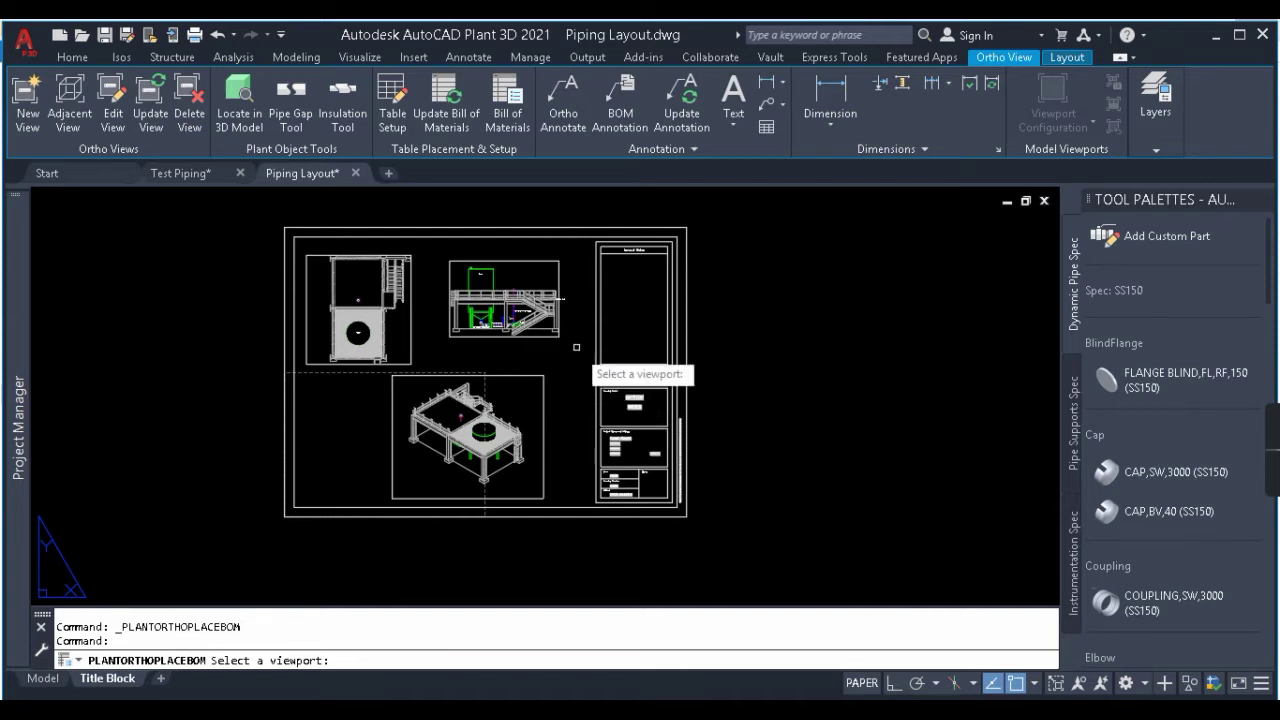
{"action": "scroll", "coordinate": [561, 330], "scroll_direction": "up", "scroll_amount": 2}
{"action": "scroll", "coordinate": [563, 325], "scroll_direction": "up", "scroll_amount": 4}
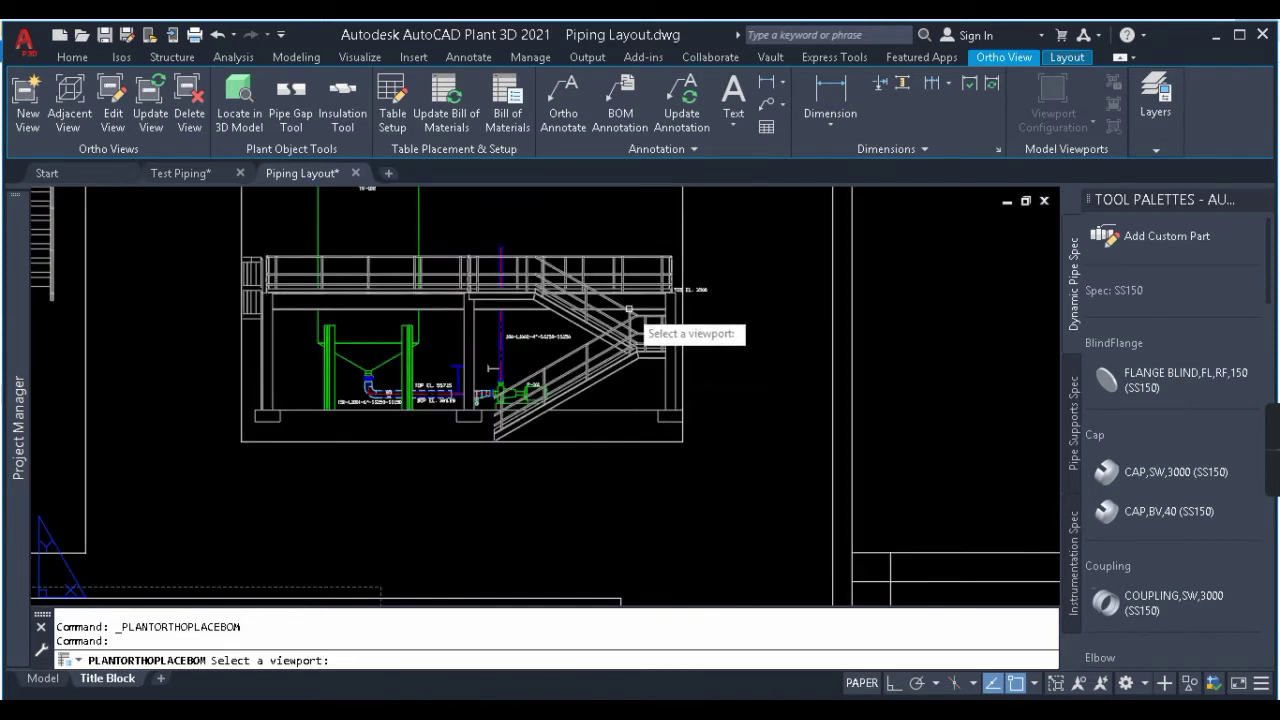
{"action": "middle_click_drag", "start_coordinate": [619, 327], "coordinate": [620, 388]}
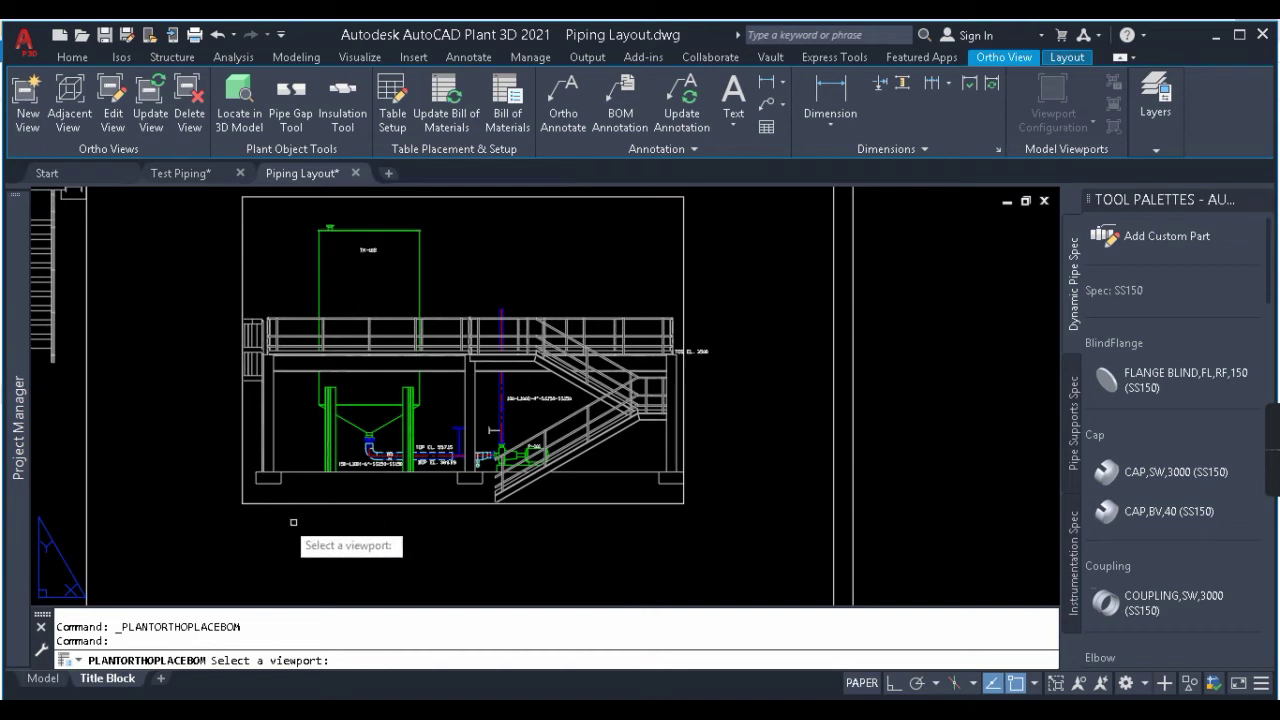
{"action": "left_click", "coordinate": [598, 507]}
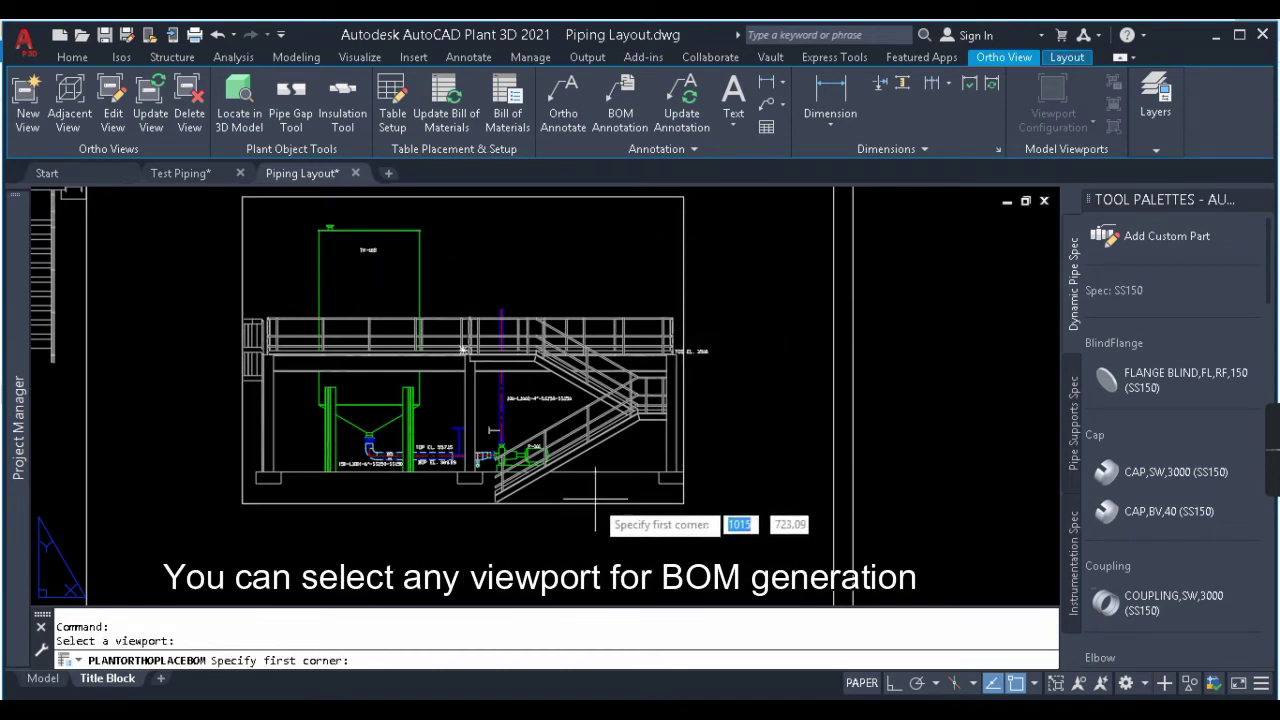
{"action": "scroll", "coordinate": [161, 375], "scroll_direction": "down", "scroll_amount": 6}
{"action": "scroll", "coordinate": [468, 362], "scroll_direction": "up", "scroll_amount": 3}
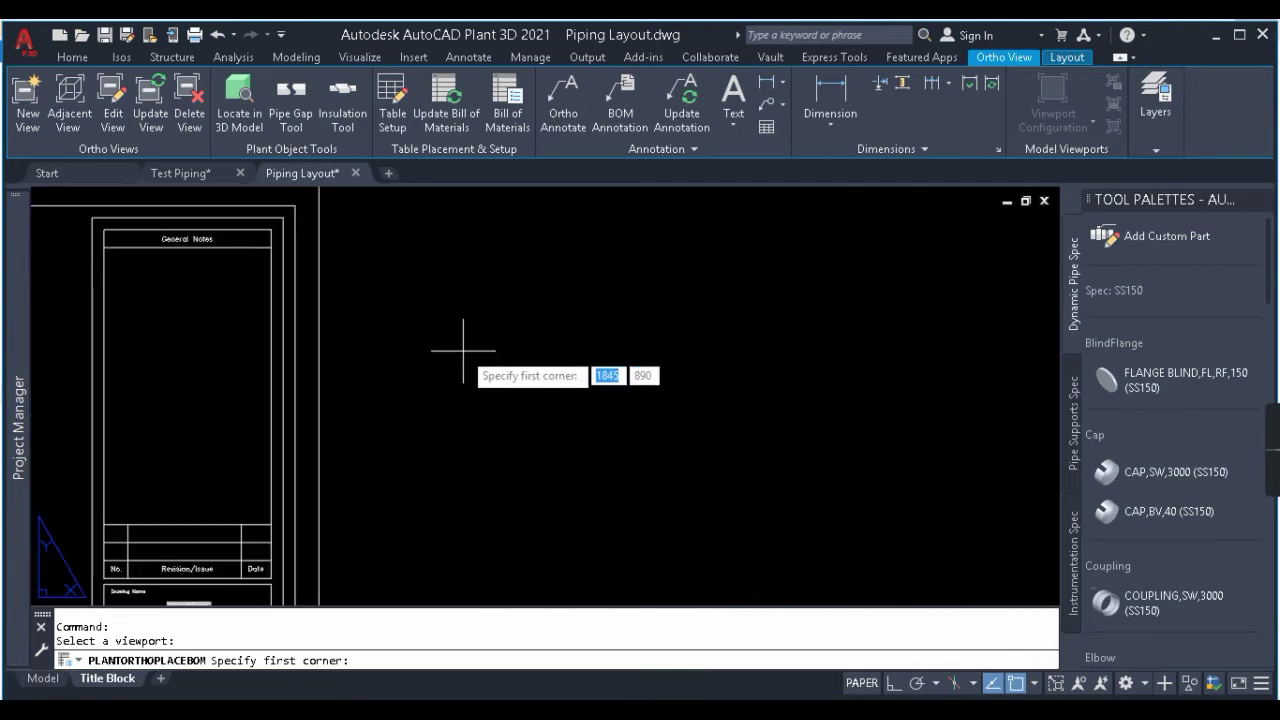
{"action": "left_click", "coordinate": [336, 290]}
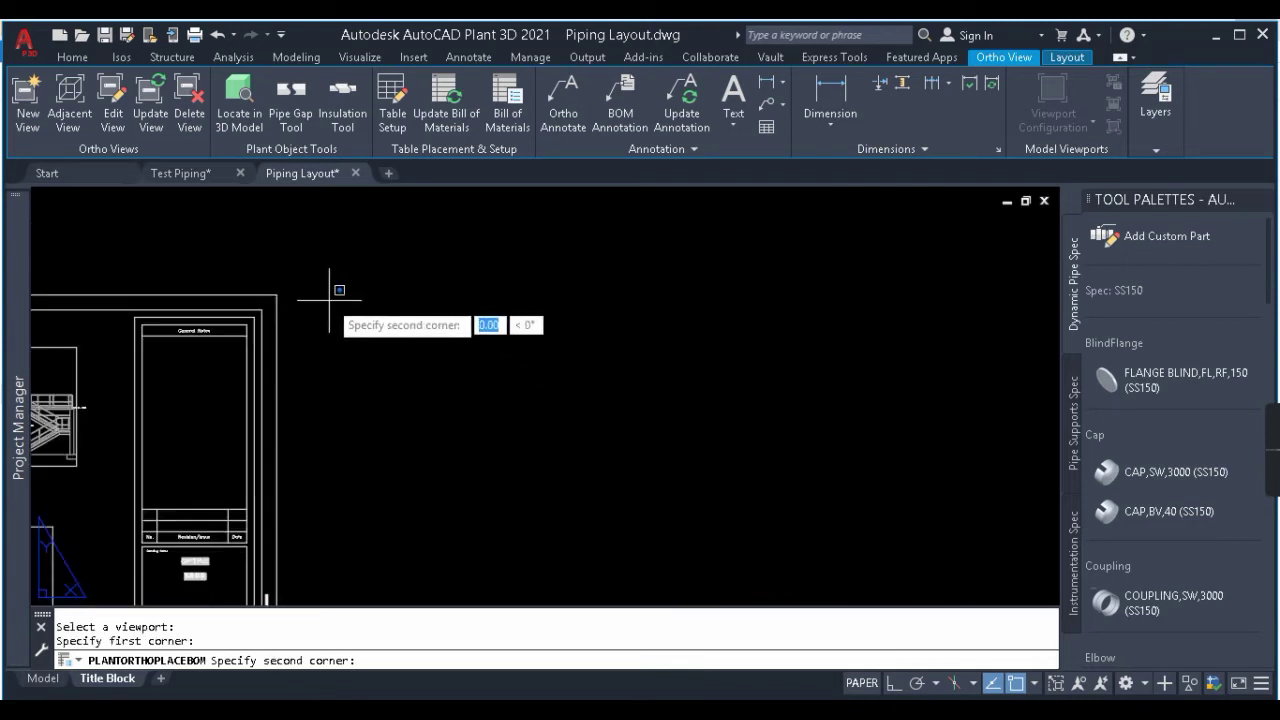
{"action": "middle_click_drag", "start_coordinate": [329, 298], "coordinate": [458, 241]}
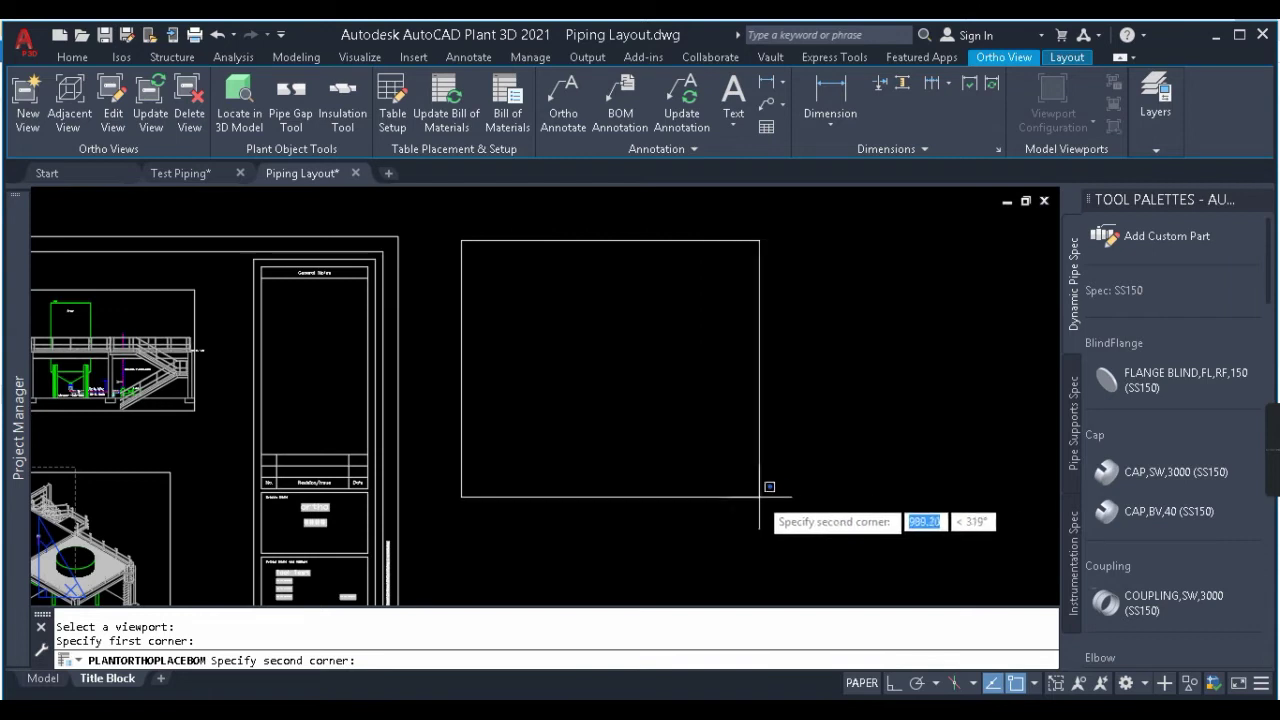
{"action": "left_click", "coordinate": [777, 457]}
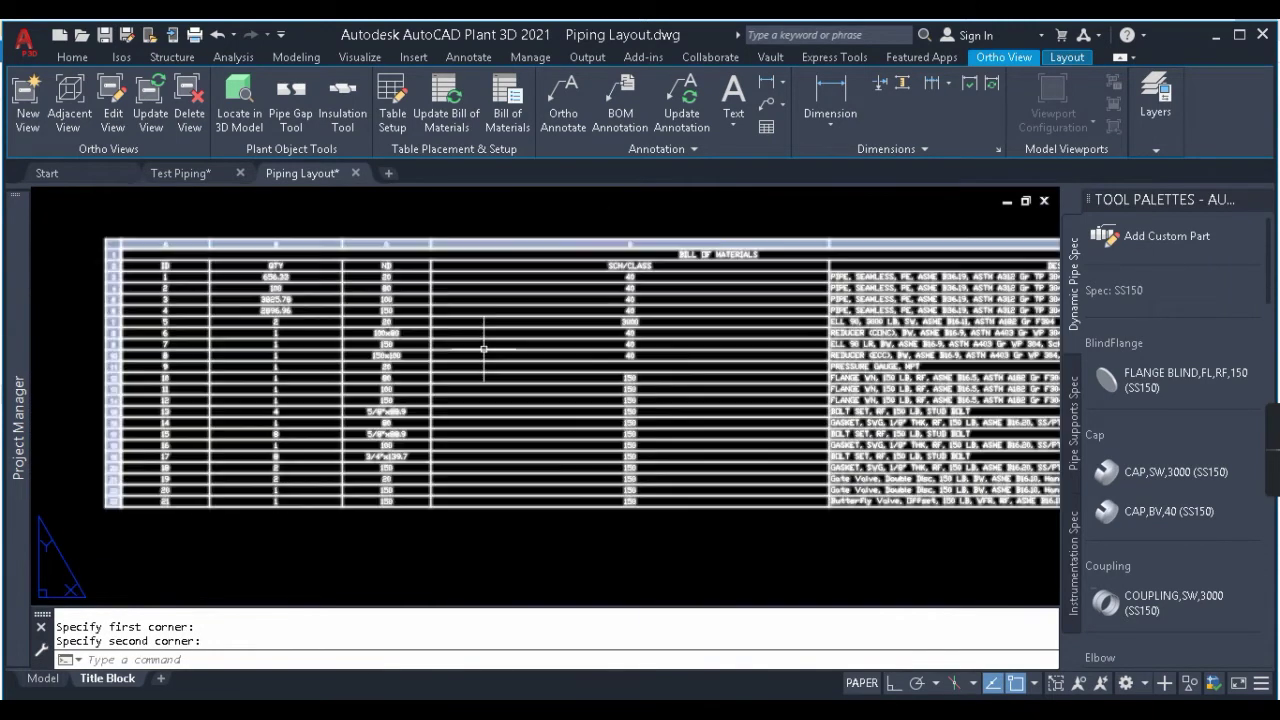
Examine the size, class and description entries of the placed bill of materials, and erase the two selected objects.
{"action": "middle_click_drag", "start_coordinate": [508, 345], "coordinate": [480, 323]}
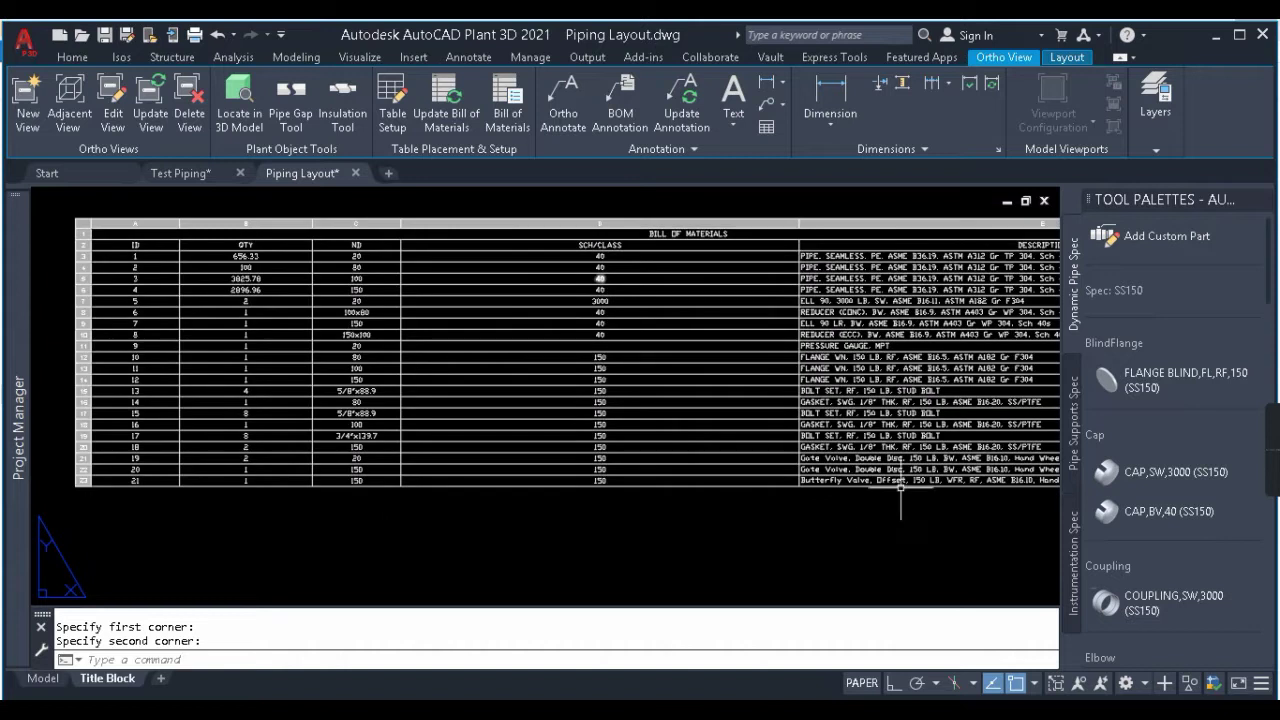
{"action": "middle_click_drag", "start_coordinate": [894, 503], "coordinate": [566, 477]}
{"action": "scroll", "coordinate": [640, 340], "scroll_direction": "up", "scroll_amount": 2}
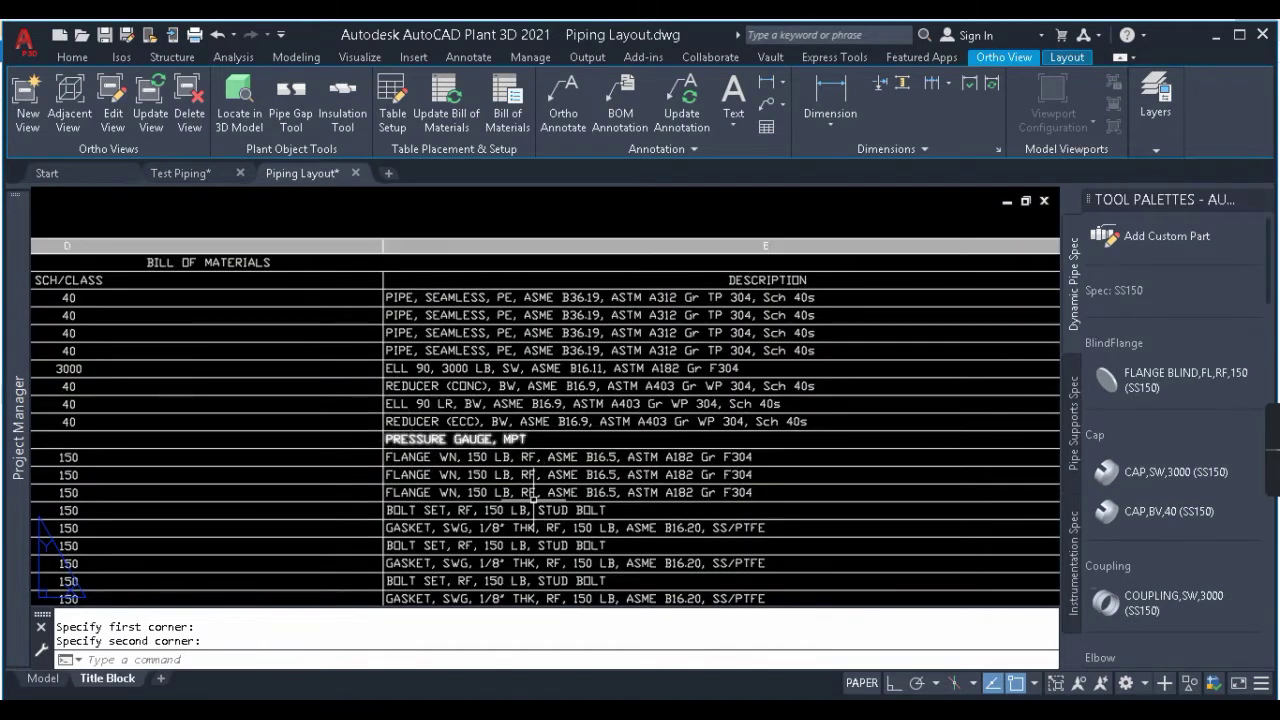
{"action": "middle_click_drag", "start_coordinate": [533, 499], "coordinate": [530, 319]}
{"action": "scroll", "coordinate": [720, 465], "scroll_direction": "down", "scroll_amount": 4}
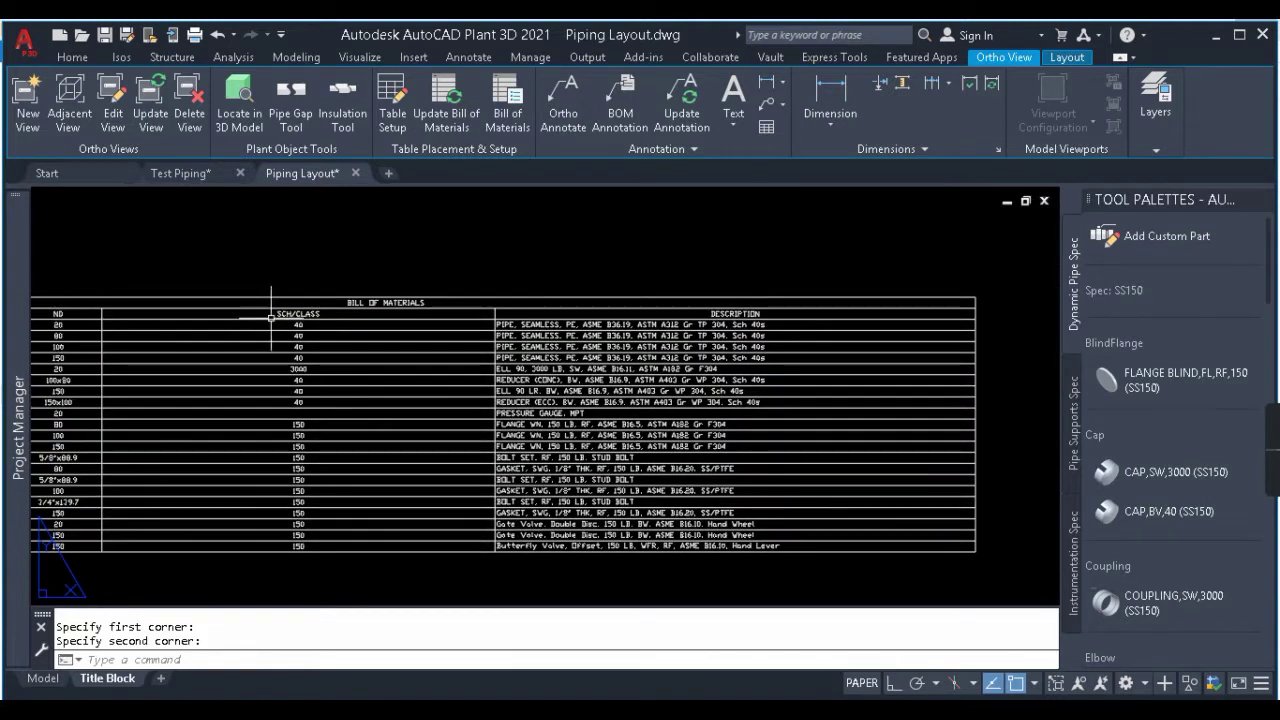
{"action": "key", "text": "Delete"}
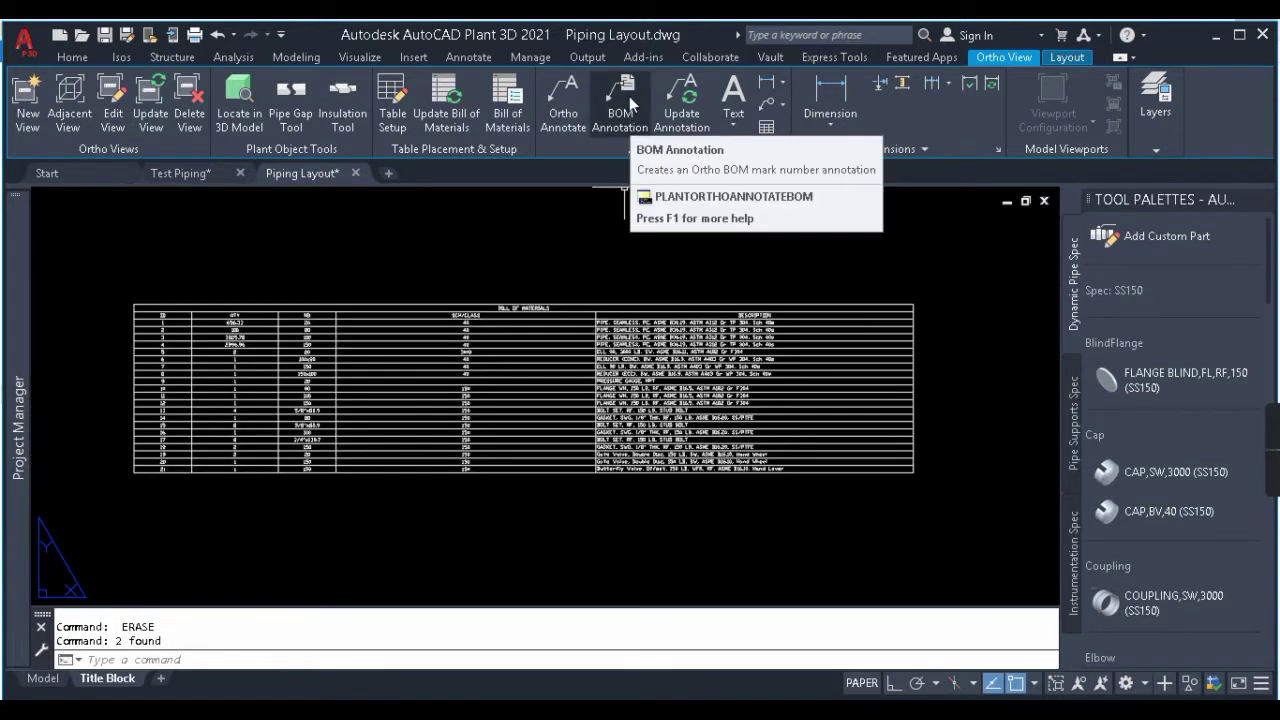
Annotate the 150 mm gate valve in the elevation view with its BOM mark number 20, choosing its row in the bill of materials.
{"action": "left_click", "coordinate": [621, 108]}
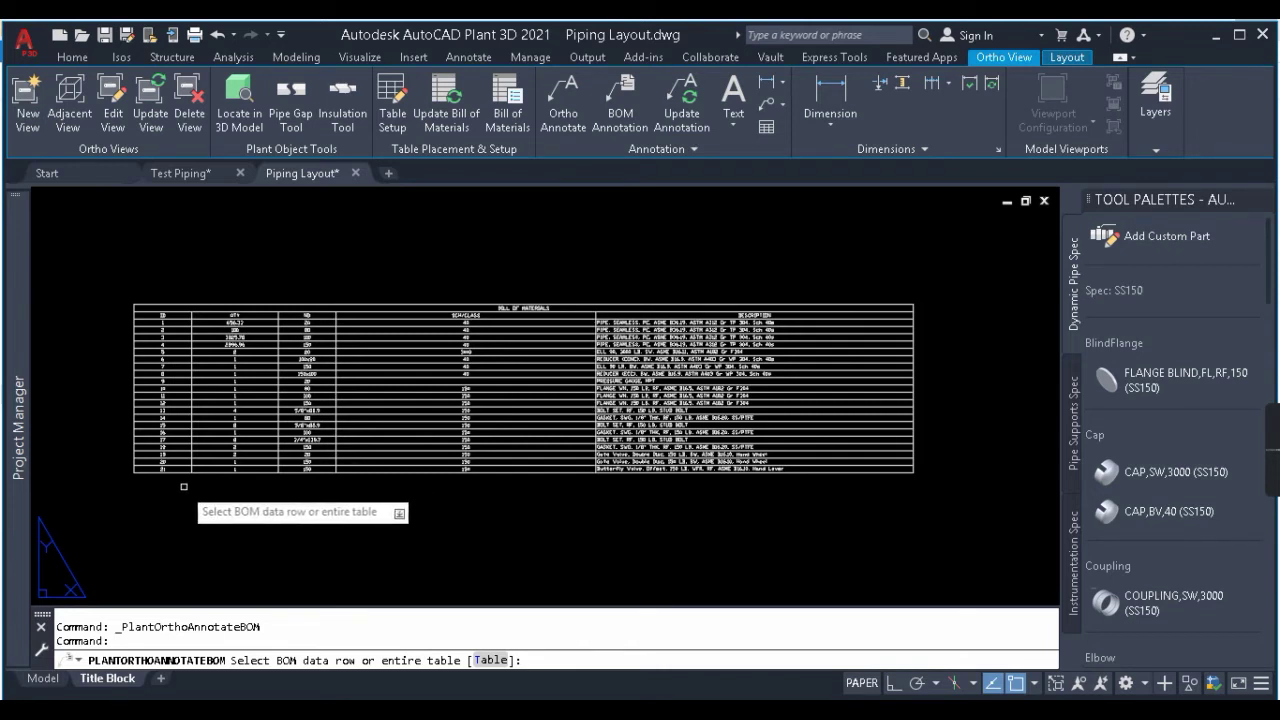
{"action": "middle_click_drag", "start_coordinate": [180, 480], "coordinate": [316, 484]}
{"action": "scroll", "coordinate": [372, 353], "scroll_direction": "up", "scroll_amount": 5}
{"action": "scroll", "coordinate": [343, 320], "scroll_direction": "down", "scroll_amount": 5}
{"action": "scroll", "coordinate": [766, 329], "scroll_direction": "up", "scroll_amount": 3}
{"action": "scroll", "coordinate": [750, 398], "scroll_direction": "up", "scroll_amount": 3}
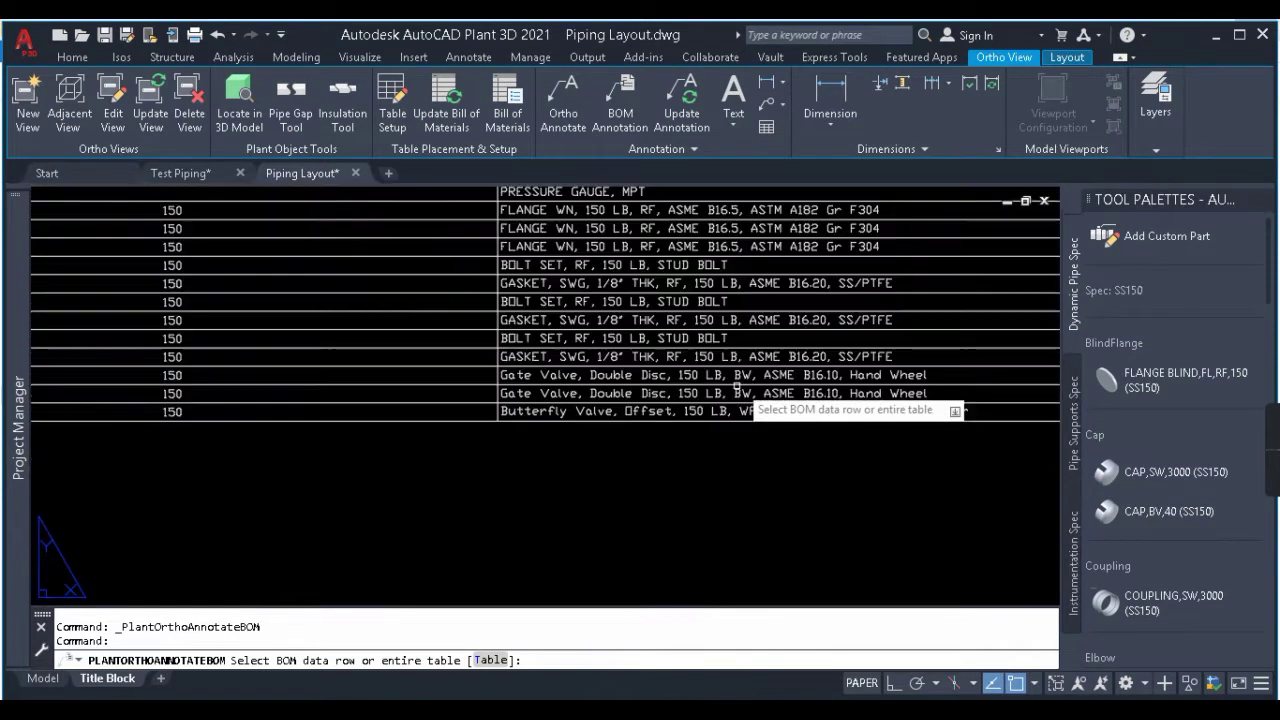
{"action": "scroll", "coordinate": [557, 388], "scroll_direction": "up", "scroll_amount": 3}
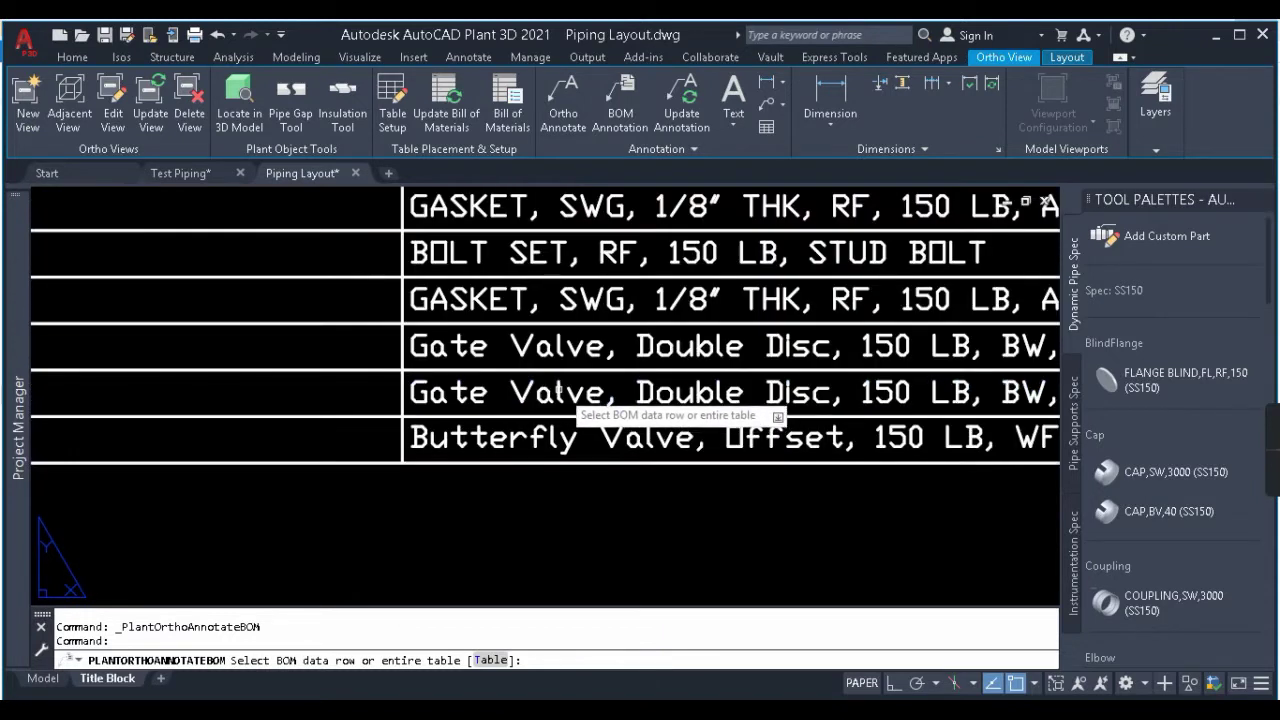
{"action": "left_click", "coordinate": [575, 404]}
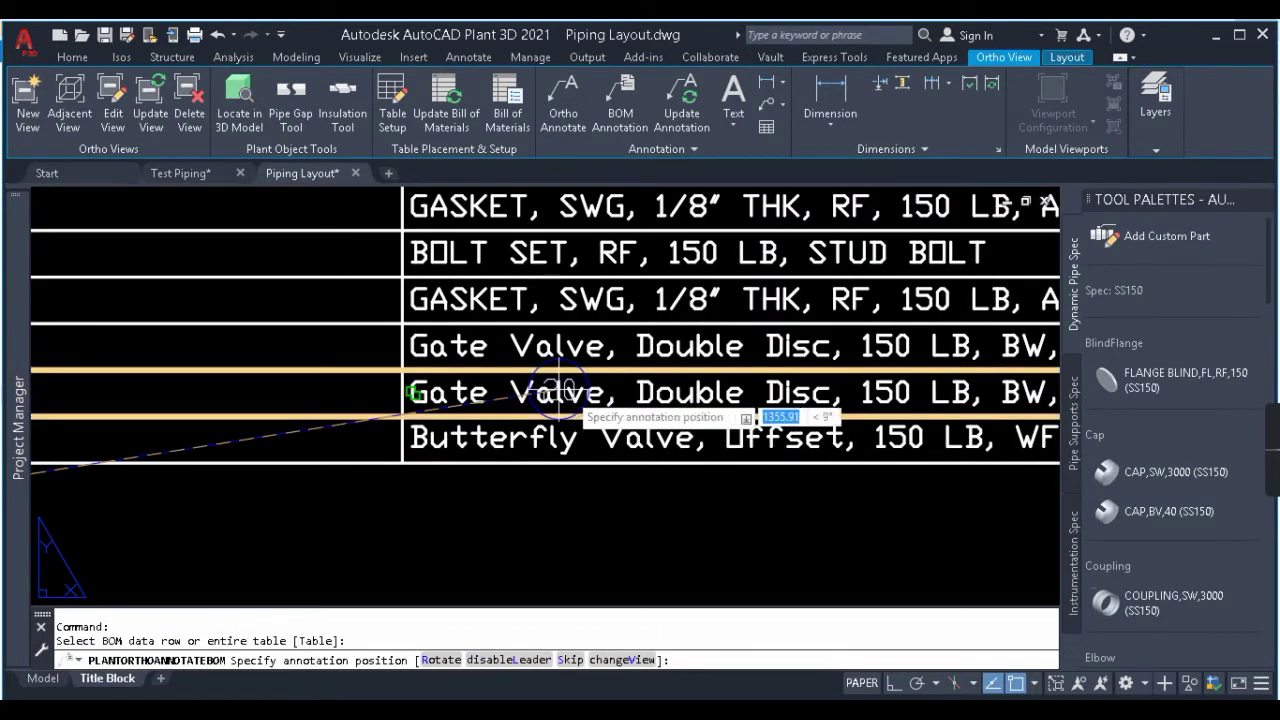
{"action": "scroll", "coordinate": [830, 338], "scroll_direction": "down", "scroll_amount": 6}
{"action": "scroll", "coordinate": [563, 385], "scroll_direction": "up", "scroll_amount": 5}
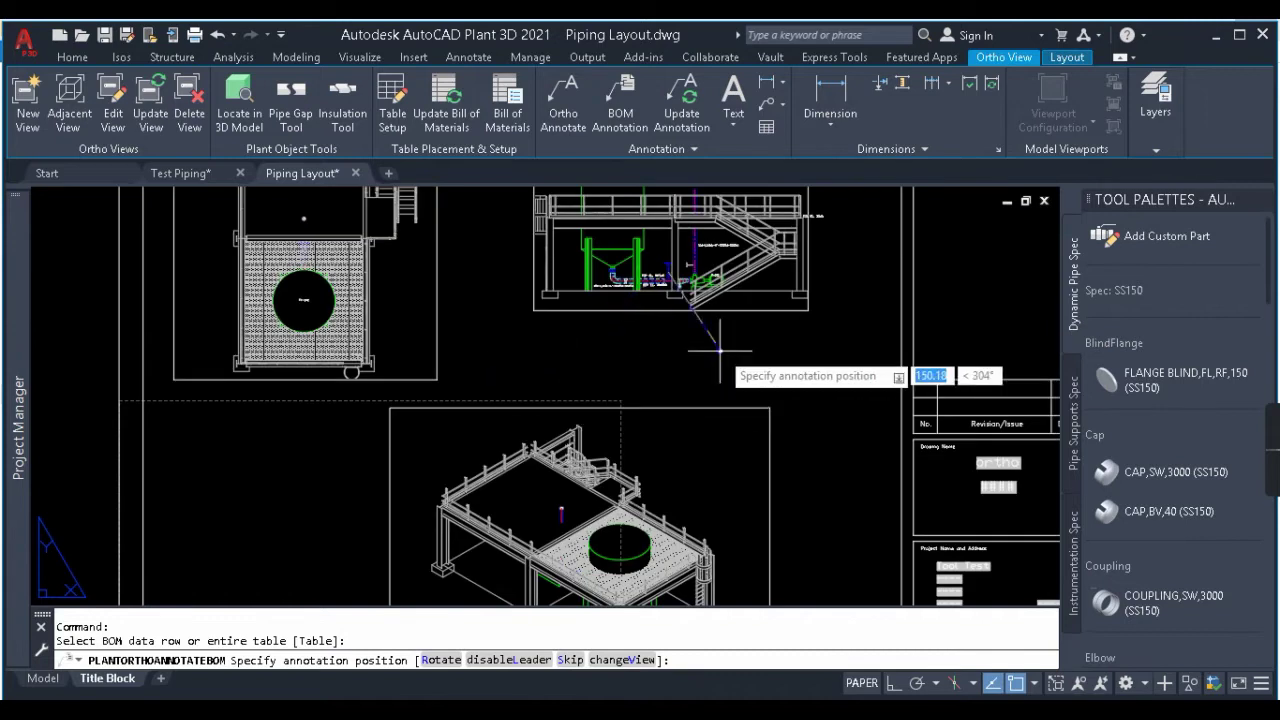
{"action": "scroll", "coordinate": [663, 251], "scroll_direction": "up", "scroll_amount": 6}
{"action": "scroll", "coordinate": [625, 288], "scroll_direction": "up", "scroll_amount": 4}
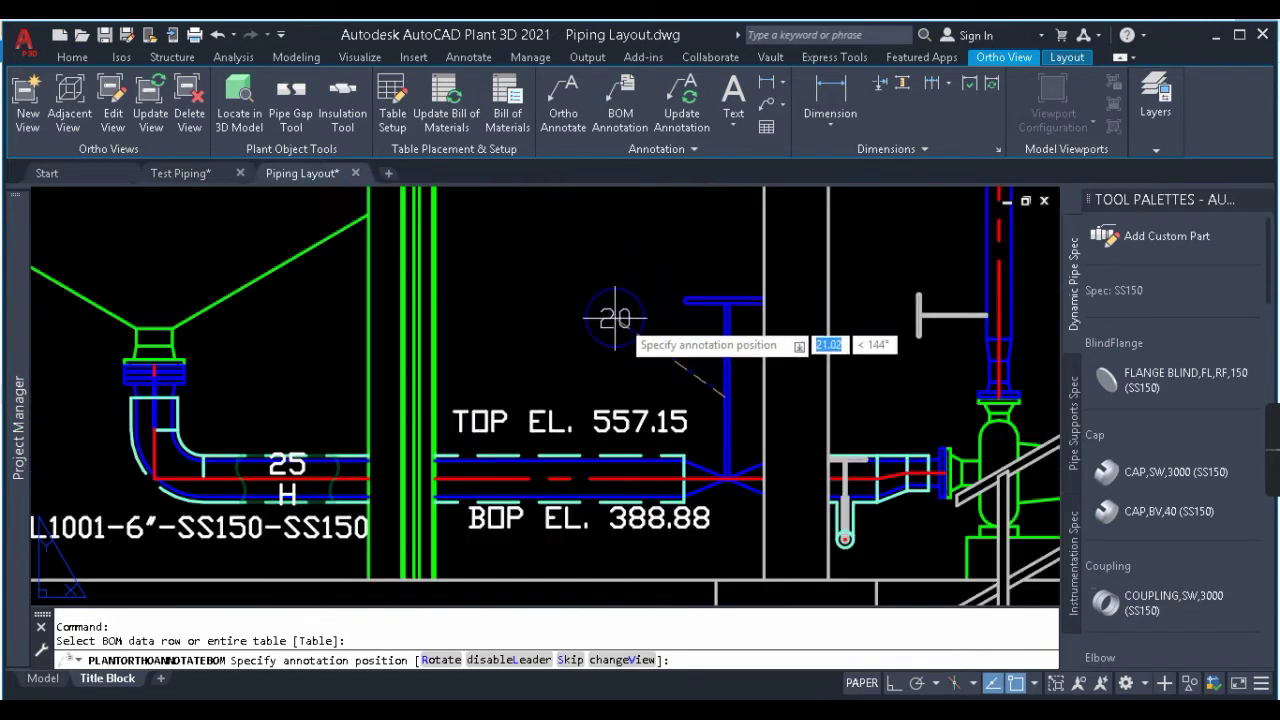
{"action": "left_click", "coordinate": [647, 350]}
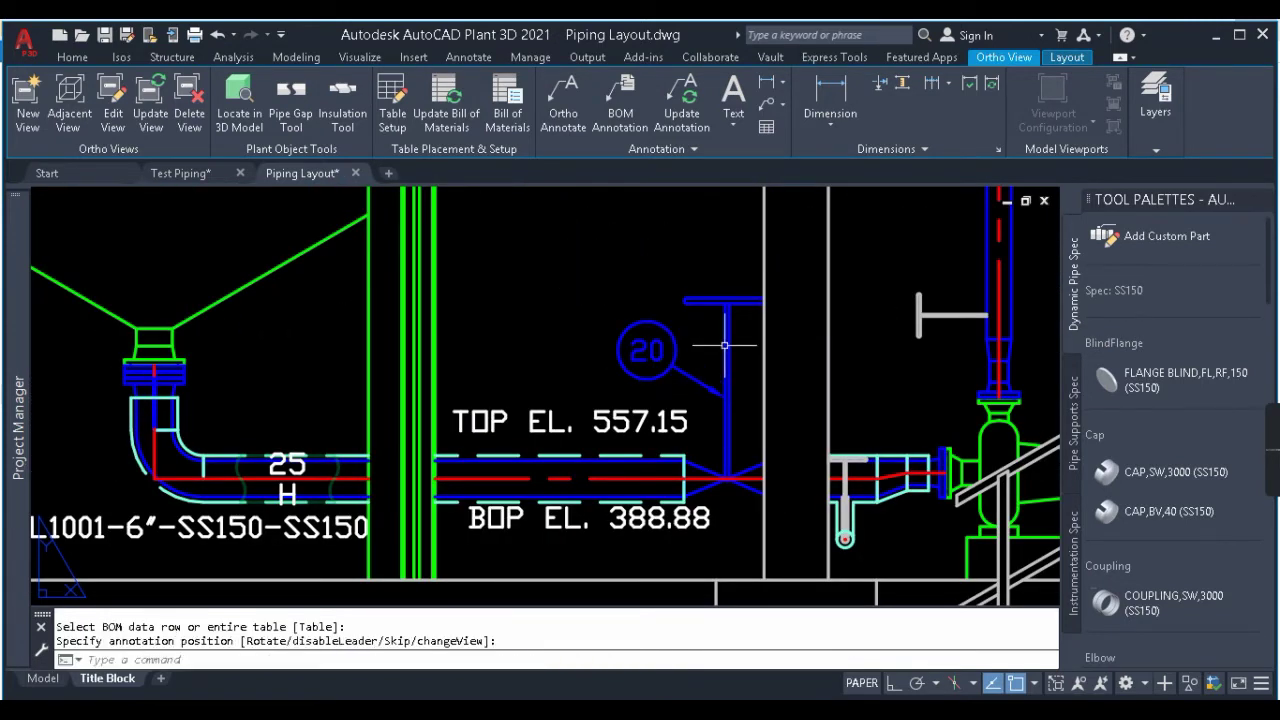
Examine the ID, quantity and size entries of the valve rows in the bill of materials.
{"action": "scroll", "coordinate": [579, 335], "scroll_direction": "down", "scroll_amount": 6}
{"action": "scroll", "coordinate": [130, 296], "scroll_direction": "up", "scroll_amount": 4}
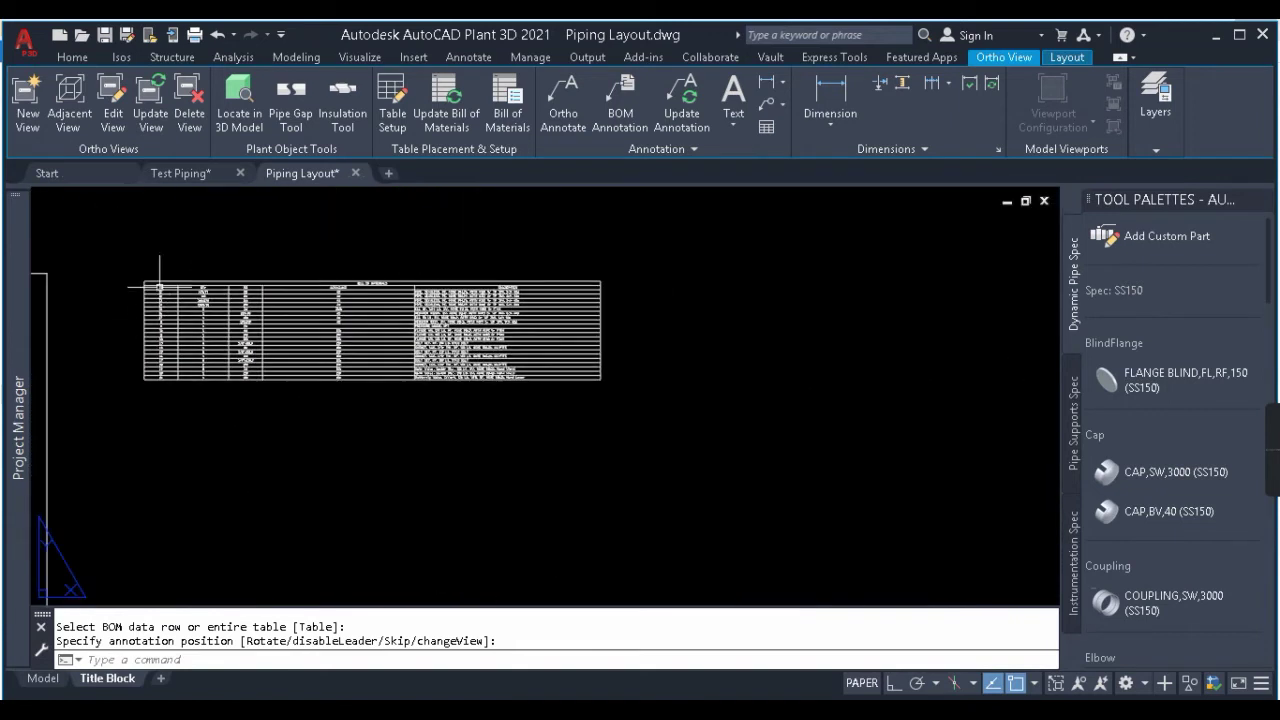
{"action": "scroll", "coordinate": [130, 296], "scroll_direction": "down", "scroll_amount": 2}
{"action": "scroll", "coordinate": [414, 266], "scroll_direction": "up", "scroll_amount": 4}
{"action": "scroll", "coordinate": [414, 266], "scroll_direction": "down", "scroll_amount": 3}
{"action": "scroll", "coordinate": [396, 357], "scroll_direction": "up", "scroll_amount": 4}
{"action": "scroll", "coordinate": [749, 491], "scroll_direction": "up", "scroll_amount": 2}
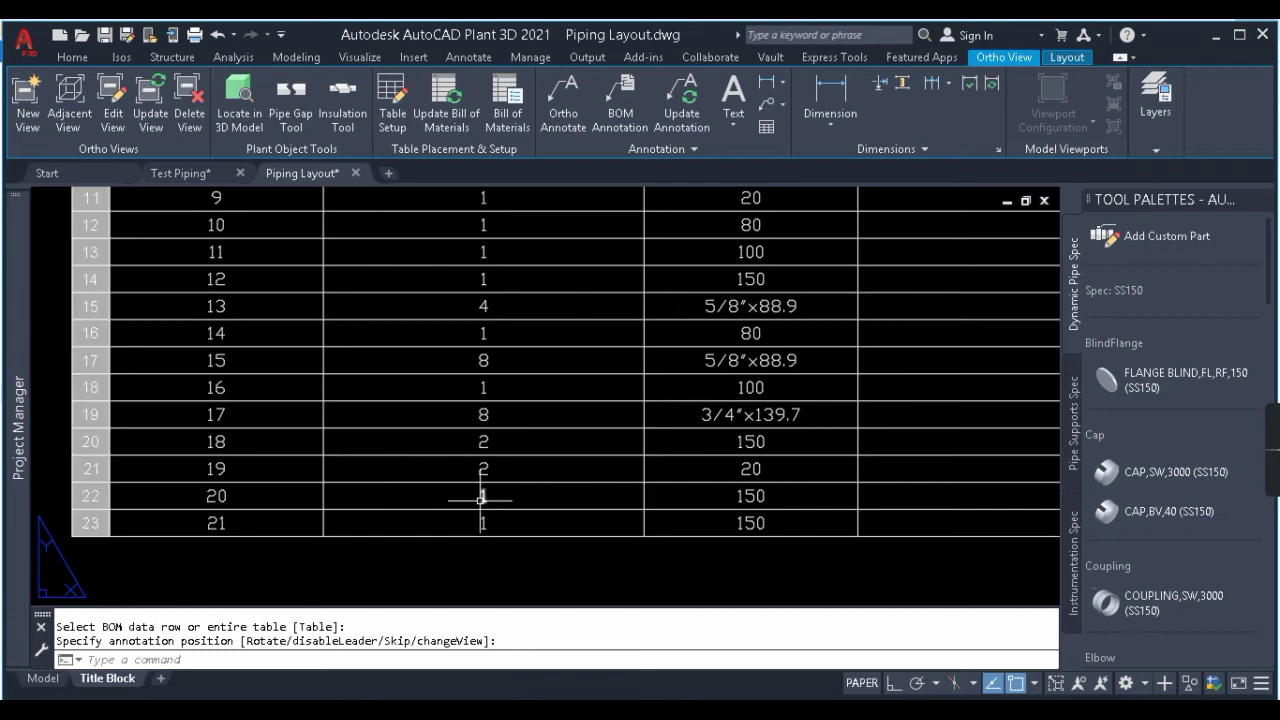
{"action": "scroll", "coordinate": [447, 477], "scroll_direction": "down", "scroll_amount": 4}
Annotate both small gate valves near pump P-101 with BOM mark number 19 from the 20 mm gate valve row.
{"action": "left_click", "coordinate": [620, 95]}
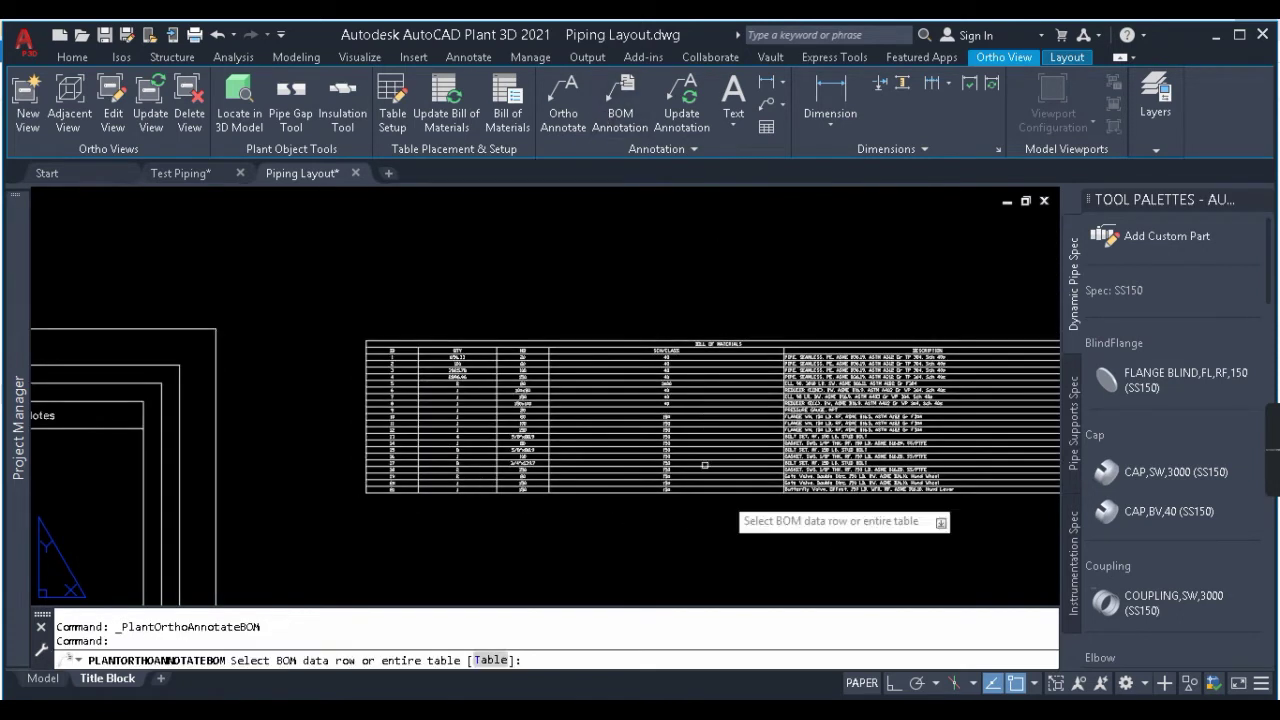
{"action": "scroll", "coordinate": [588, 433], "scroll_direction": "up", "scroll_amount": 5}
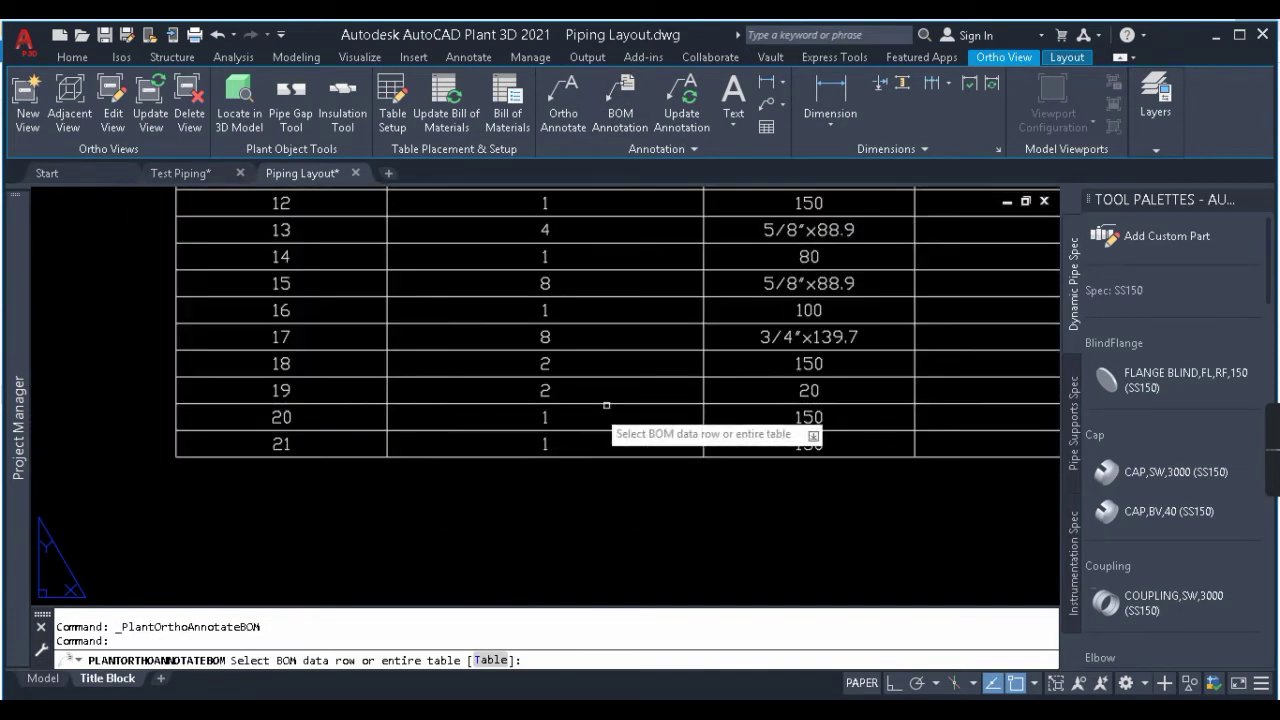
{"action": "scroll", "coordinate": [281, 391], "scroll_direction": "down", "scroll_amount": 3}
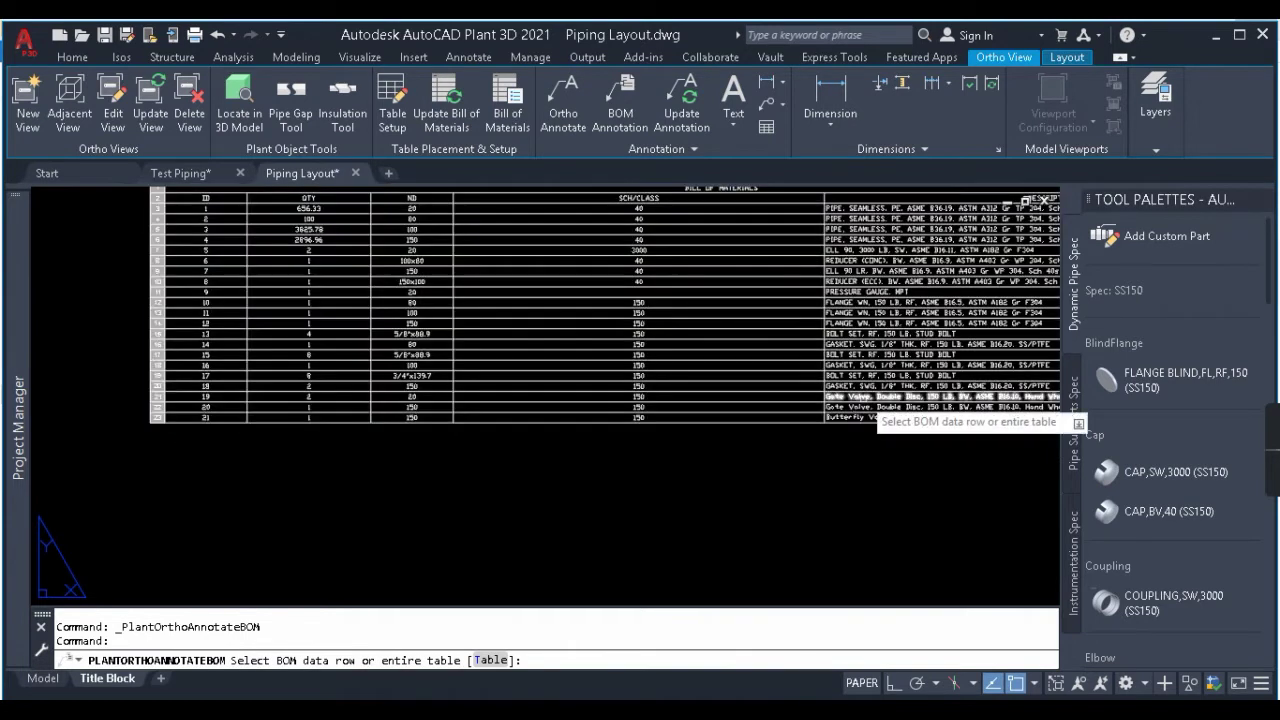
{"action": "left_click", "coordinate": [866, 405]}
{"action": "scroll", "coordinate": [880, 380], "scroll_direction": "down", "scroll_amount": 5}
{"action": "scroll", "coordinate": [520, 455], "scroll_direction": "up", "scroll_amount": 8}
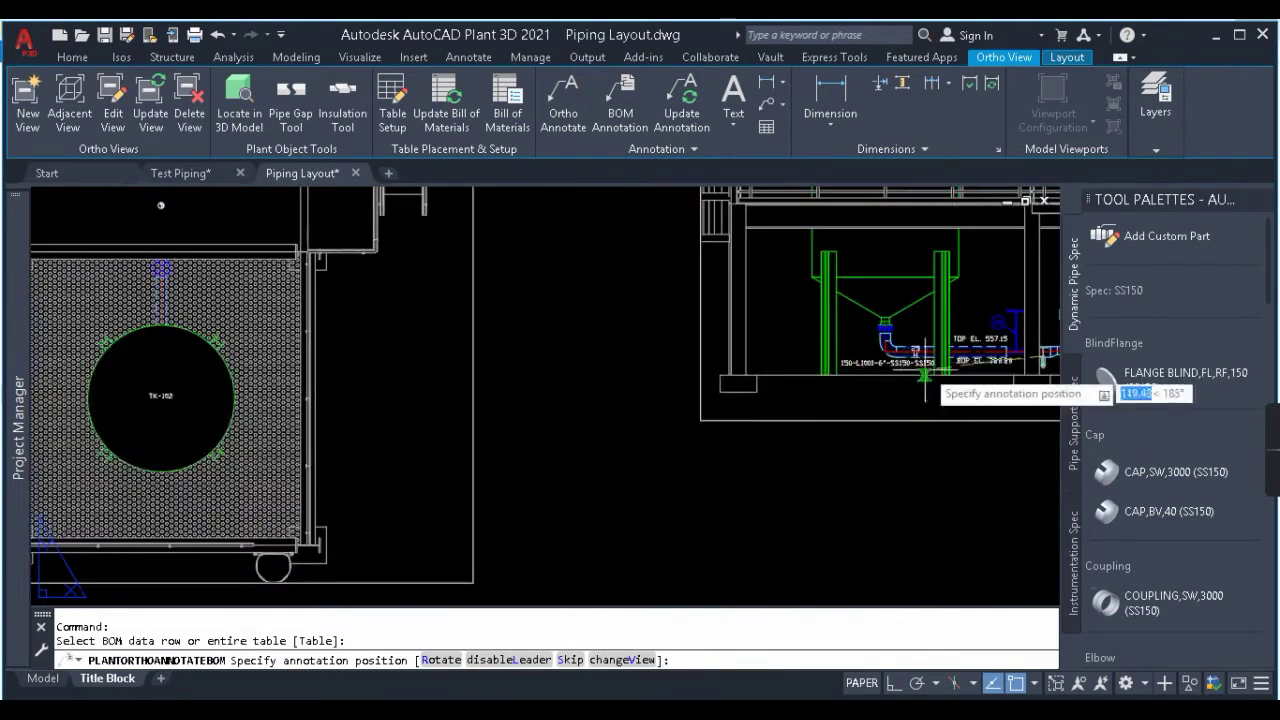
{"action": "middle_click_drag", "start_coordinate": [1010, 378], "coordinate": [235, 378]}
{"action": "scroll", "coordinate": [570, 390], "scroll_direction": "up", "scroll_amount": 4}
{"action": "scroll", "coordinate": [565, 390], "scroll_direction": "down", "scroll_amount": 3}
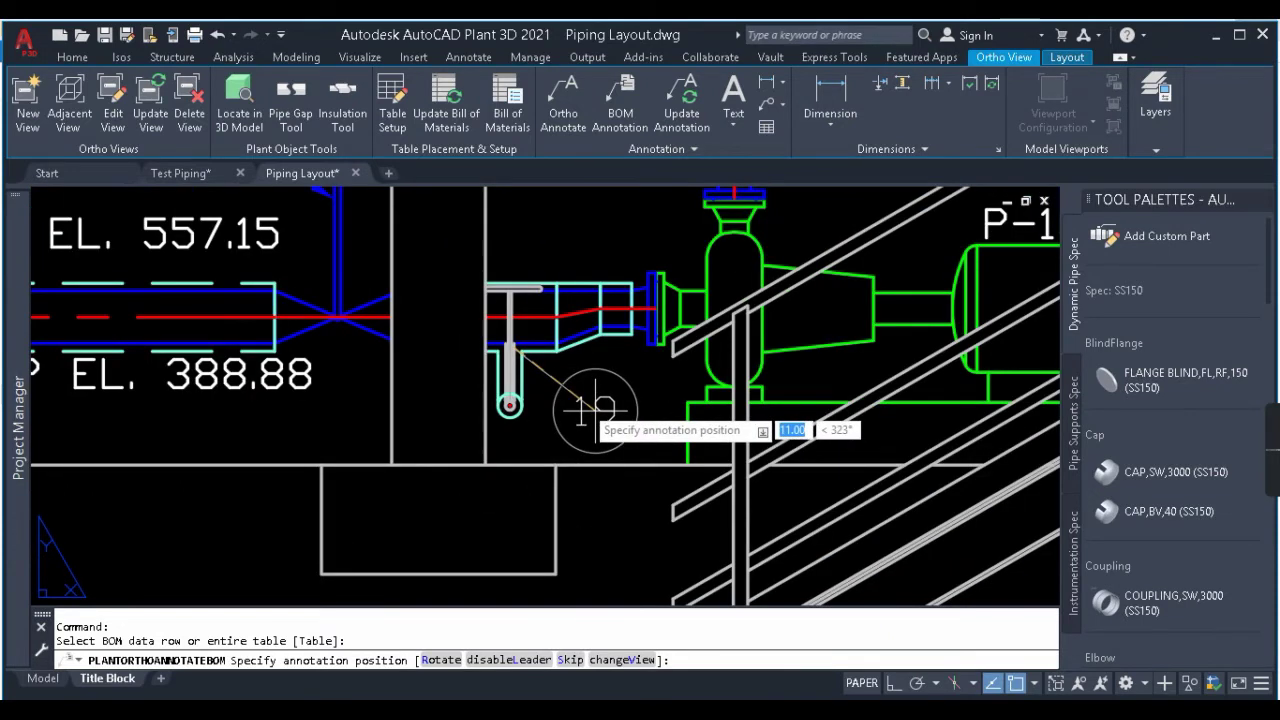
{"action": "scroll", "coordinate": [590, 412], "scroll_direction": "down", "scroll_amount": 5}
{"action": "scroll", "coordinate": [593, 332], "scroll_direction": "up", "scroll_amount": 6}
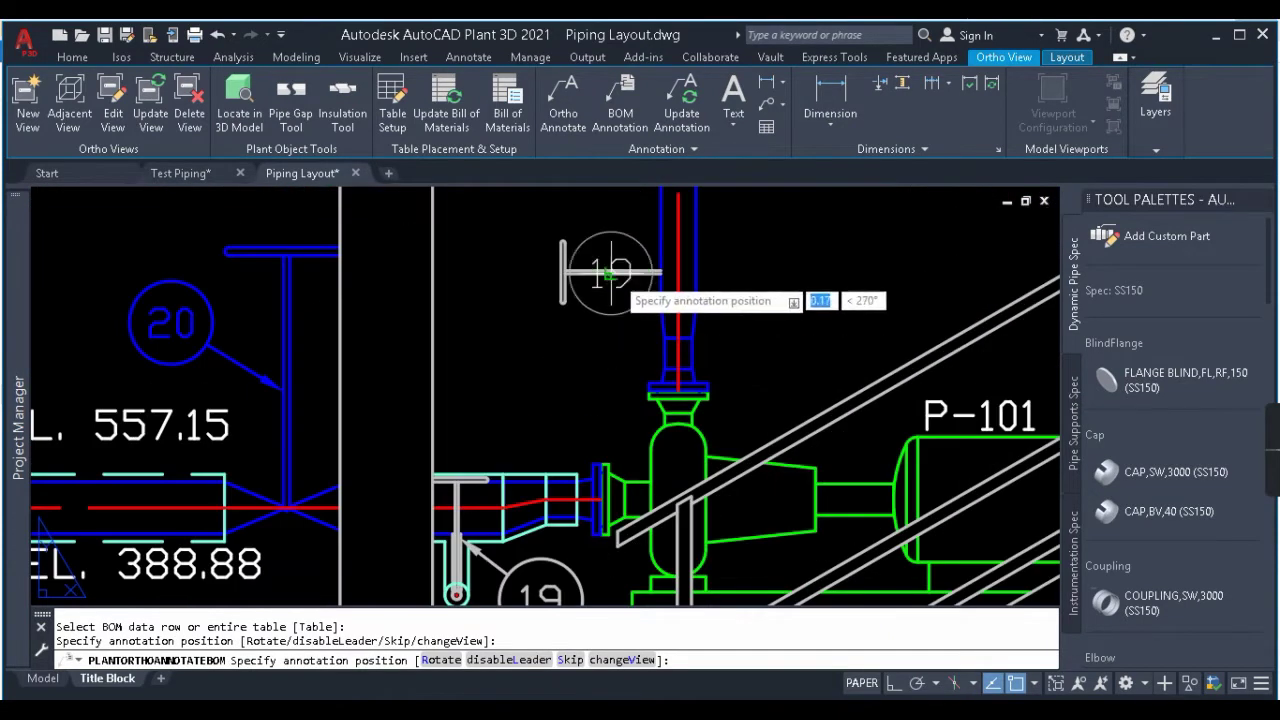
{"action": "left_click", "coordinate": [565, 392]}
Start a BOM annotation for the entire bill of materials table and place the first mark 1 balloon above the small branch near P-101.
{"action": "scroll", "coordinate": [595, 330], "scroll_direction": "down", "scroll_amount": 5}
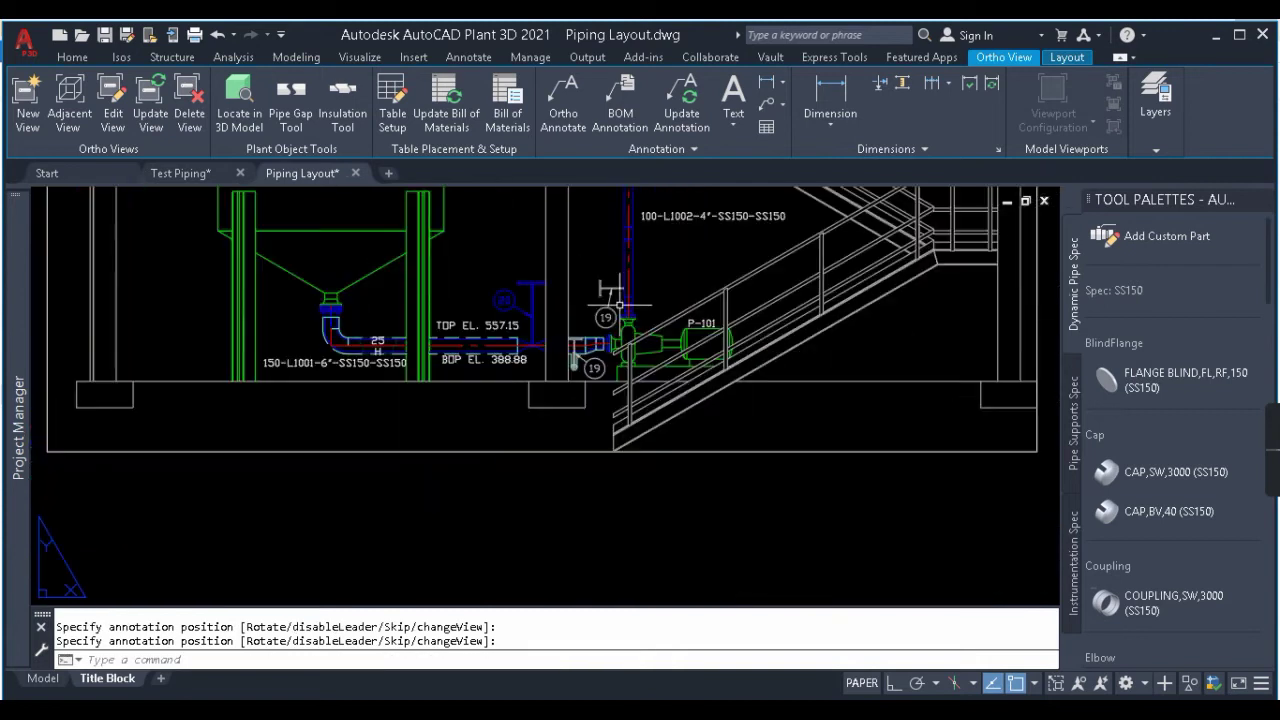
{"action": "scroll", "coordinate": [431, 345], "scroll_direction": "down", "scroll_amount": 3}
{"action": "scroll", "coordinate": [600, 370], "scroll_direction": "down", "scroll_amount": 1}
{"action": "scroll", "coordinate": [632, 322], "scroll_direction": "up", "scroll_amount": 1}
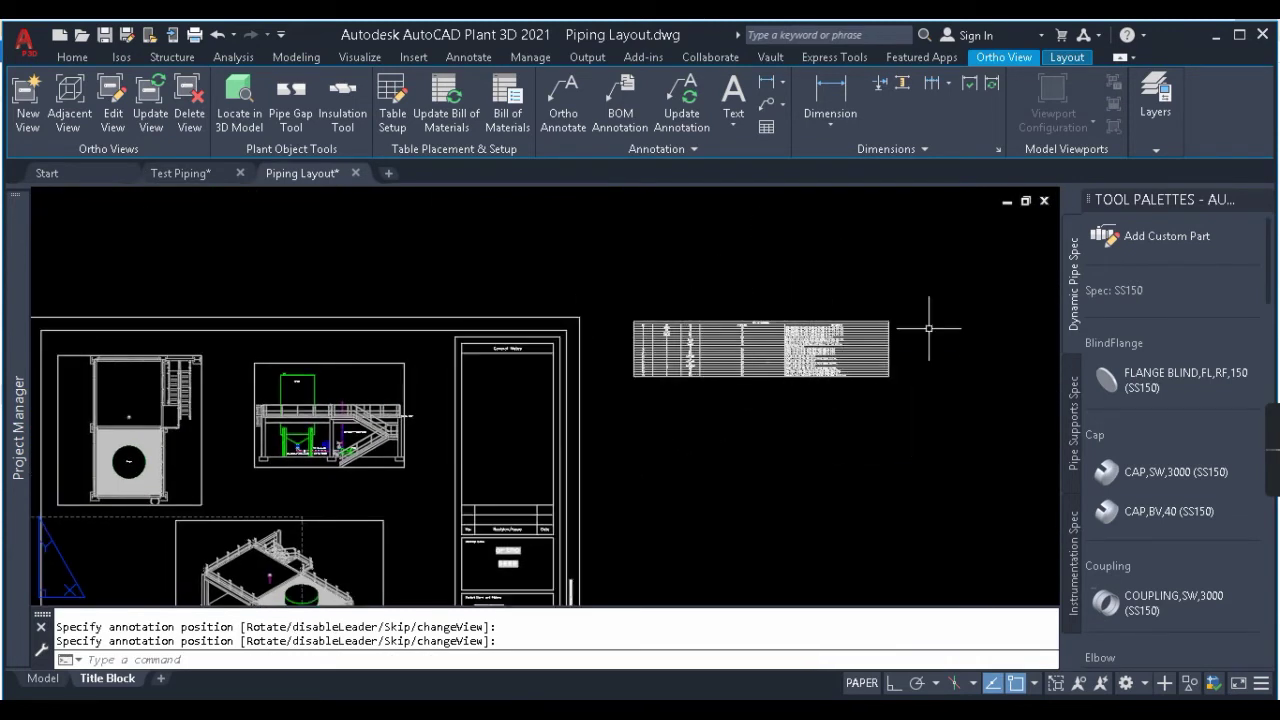
{"action": "left_click", "coordinate": [620, 95]}
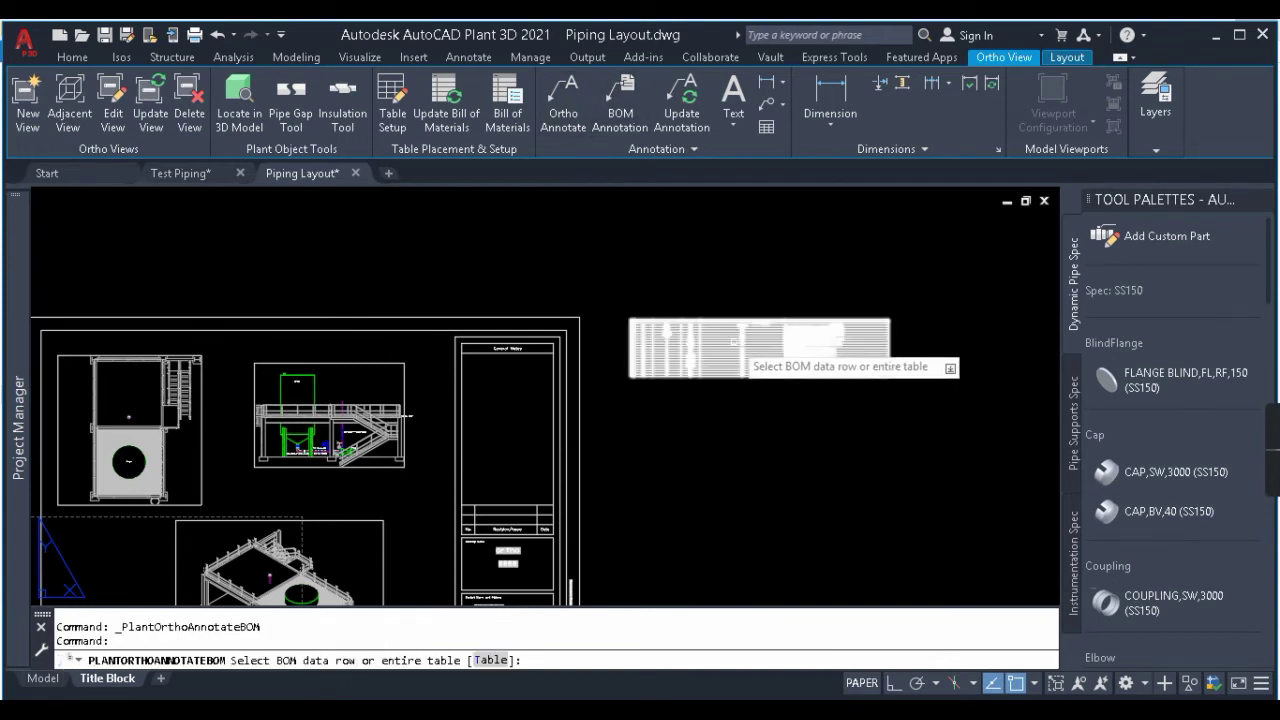
{"action": "key", "text": "Escape"}
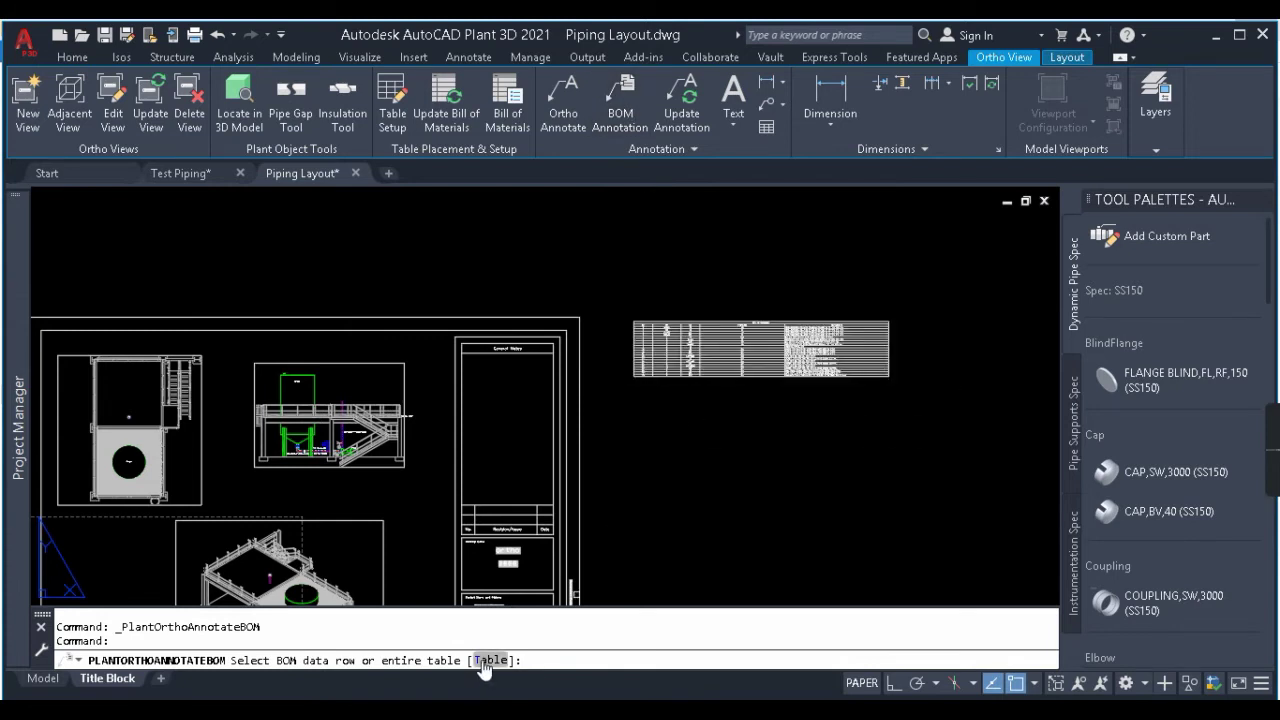
{"action": "left_click", "coordinate": [489, 661]}
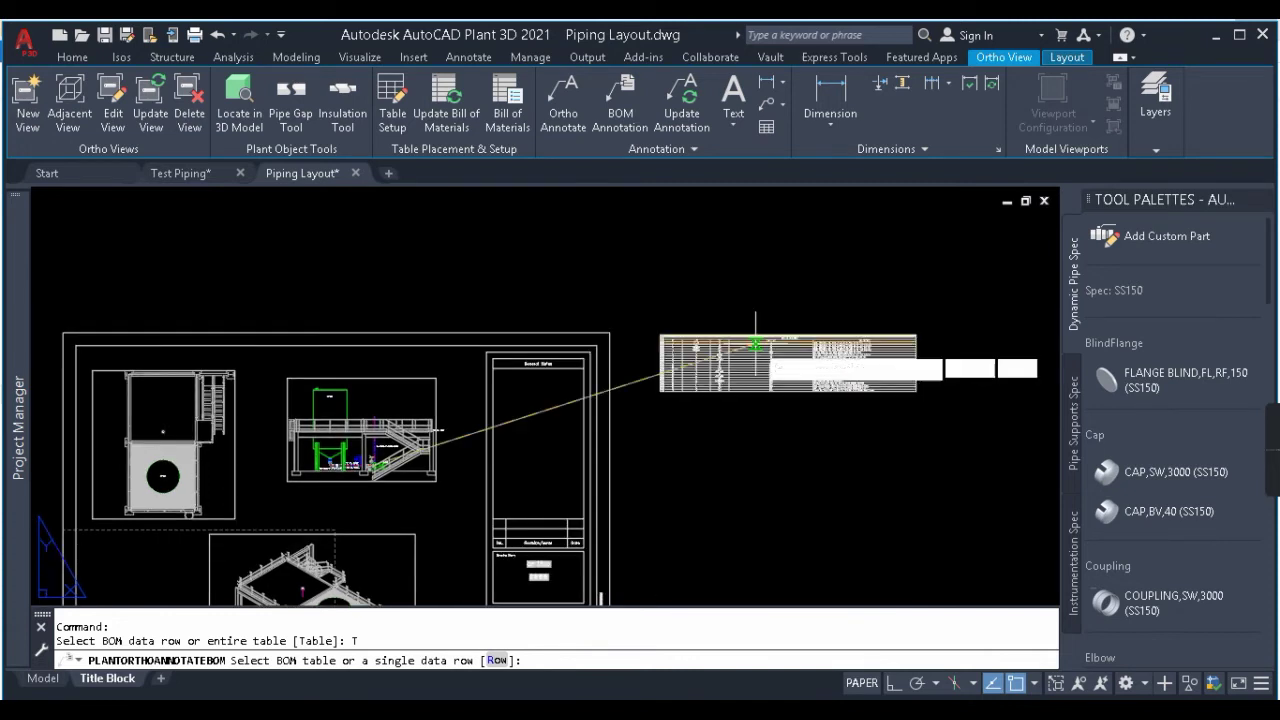
{"action": "left_click", "coordinate": [762, 358]}
{"action": "scroll", "coordinate": [390, 470], "scroll_direction": "up", "scroll_amount": 5}
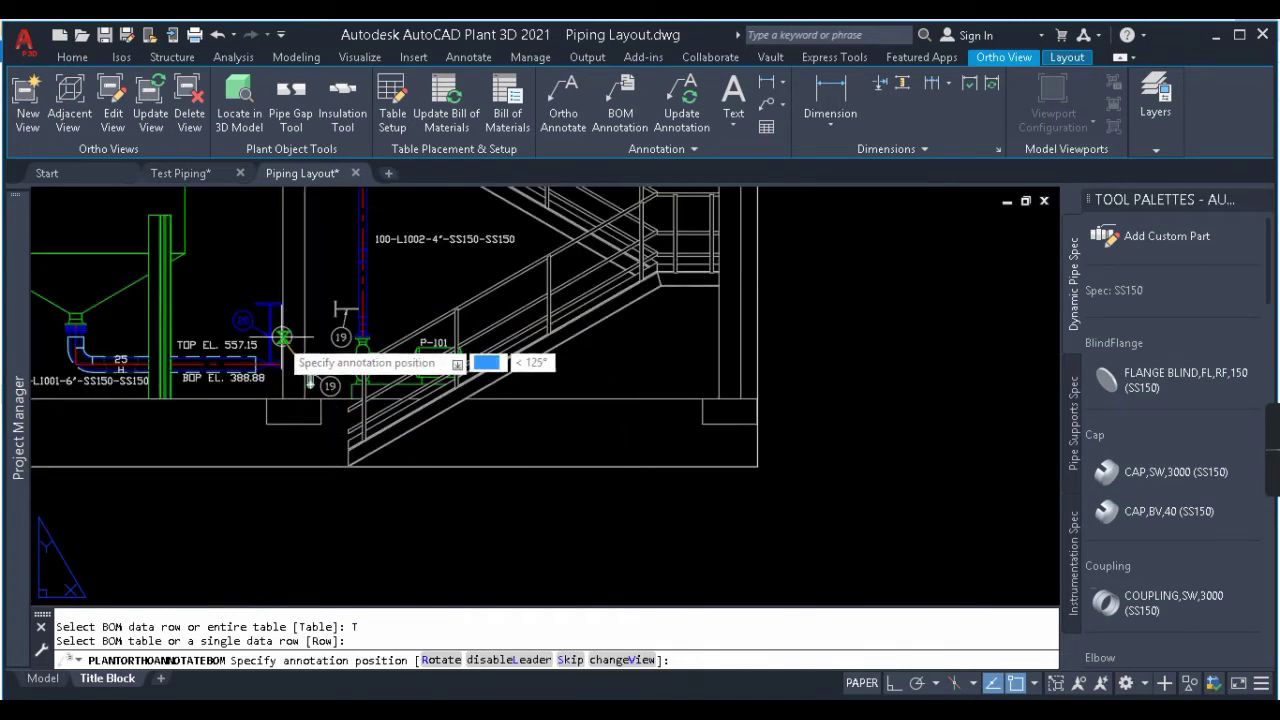
{"action": "scroll", "coordinate": [295, 362], "scroll_direction": "up", "scroll_amount": 5}
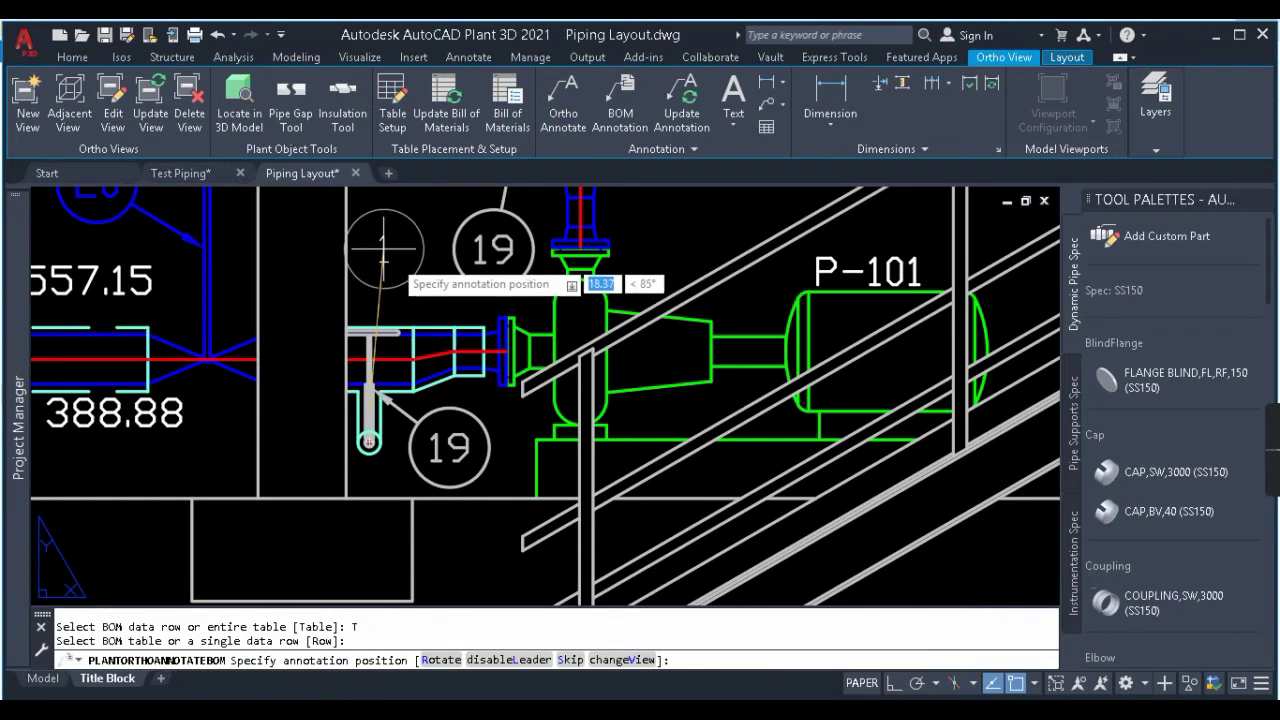
Place two more mark 1 balloons below the floor line under the 150-L1001 pipe.
{"action": "scroll", "coordinate": [575, 292], "scroll_direction": "down", "scroll_amount": 5}
{"action": "scroll", "coordinate": [300, 322], "scroll_direction": "up", "scroll_amount": 5}
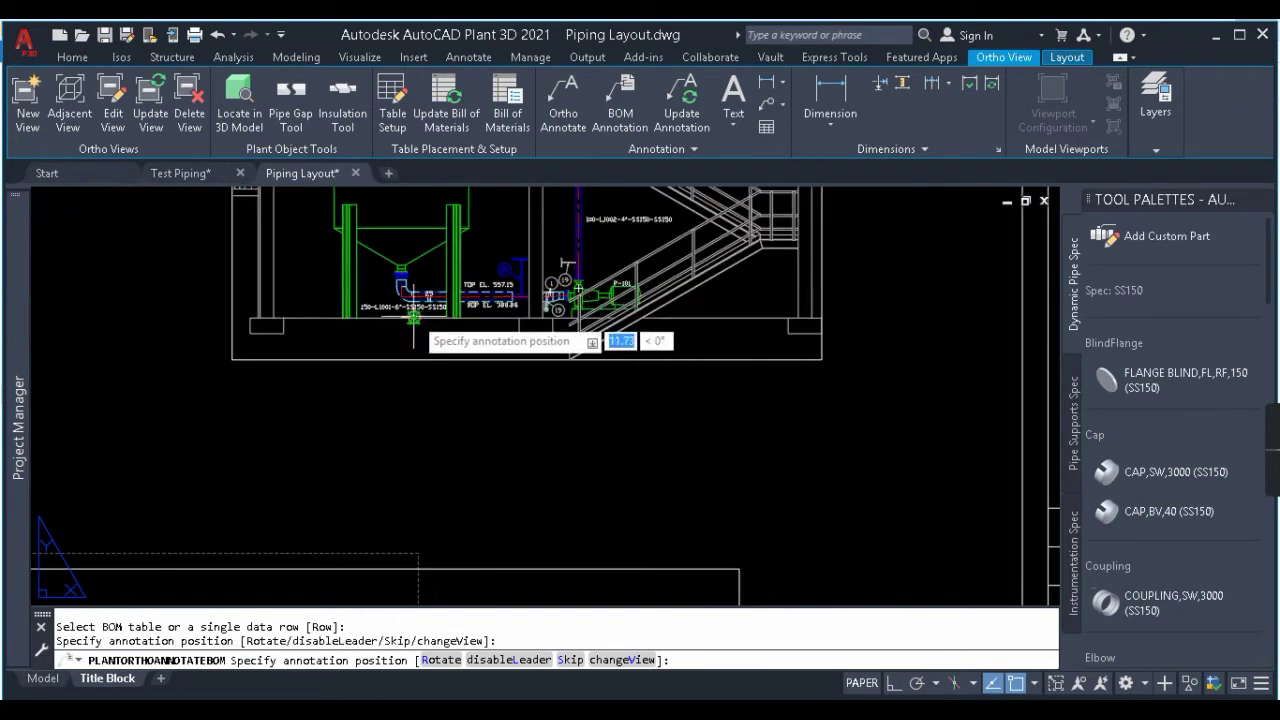
{"action": "scroll", "coordinate": [300, 310], "scroll_direction": "down", "scroll_amount": 1}
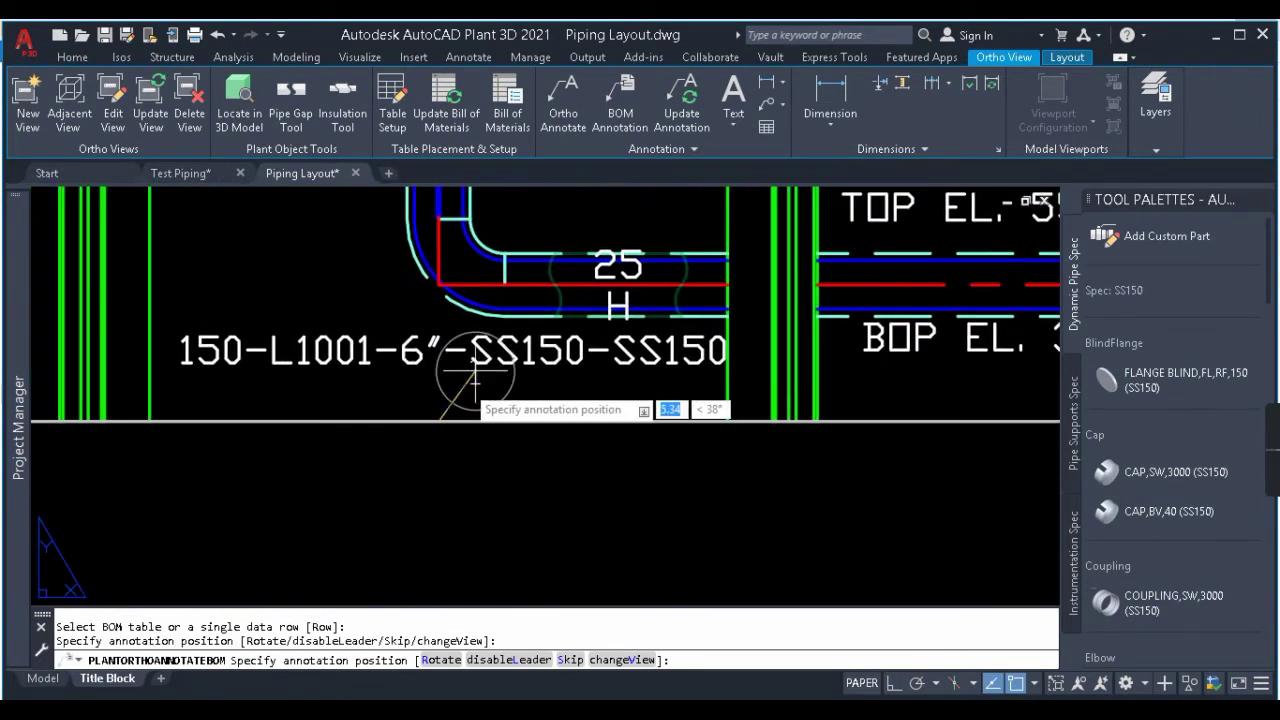
{"action": "scroll", "coordinate": [414, 314], "scroll_direction": "down", "scroll_amount": 4}
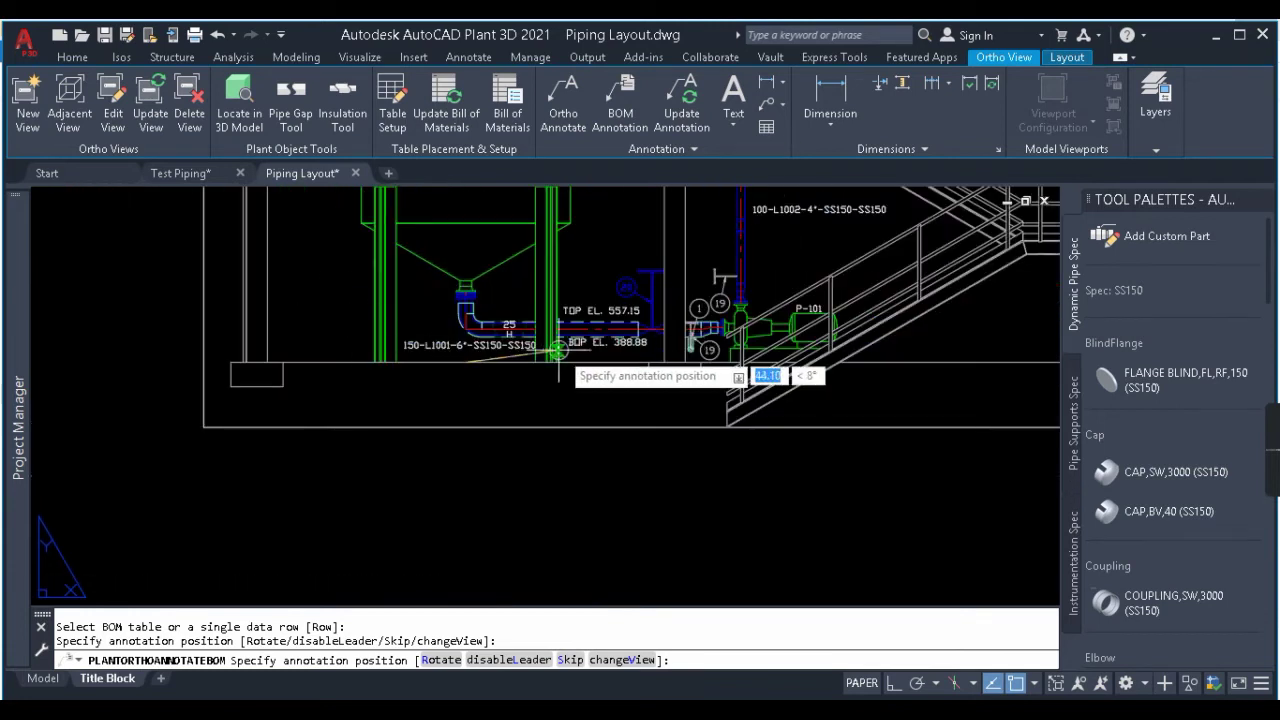
{"action": "scroll", "coordinate": [430, 425], "scroll_direction": "up", "scroll_amount": 2}
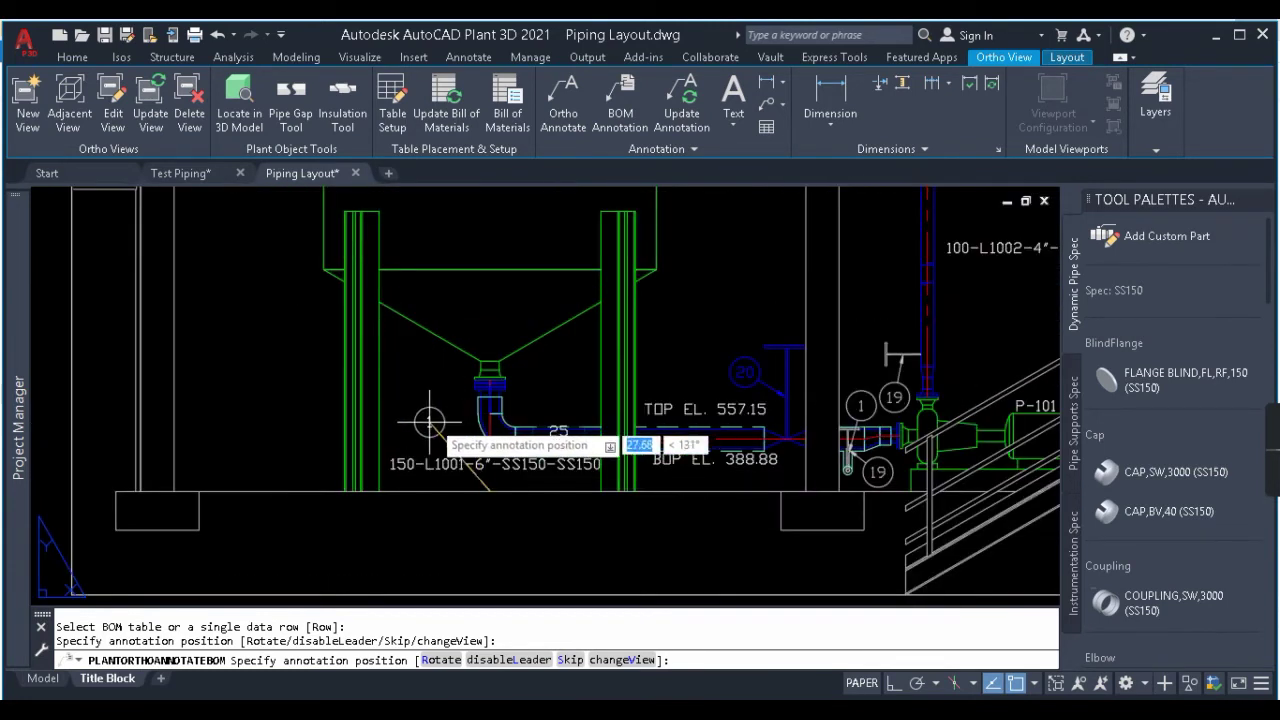
{"action": "left_click", "coordinate": [508, 530]}
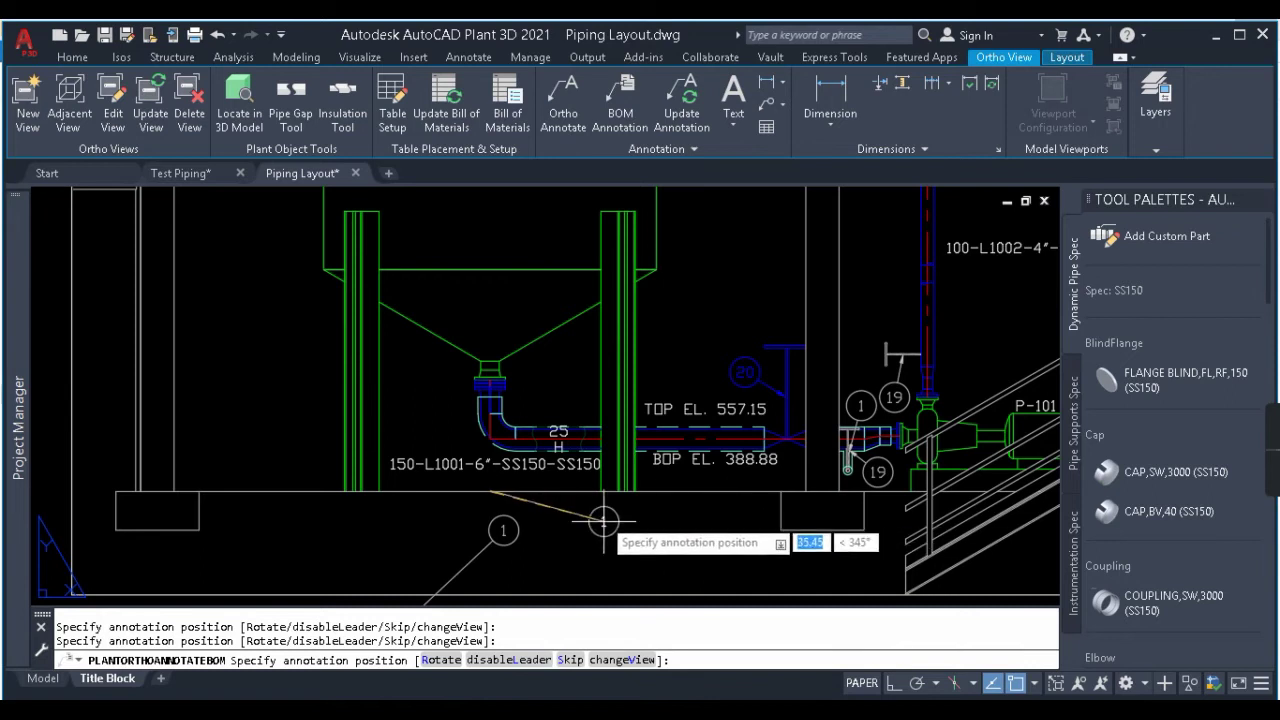
{"action": "scroll", "coordinate": [495, 460], "scroll_direction": "down", "scroll_amount": 4}
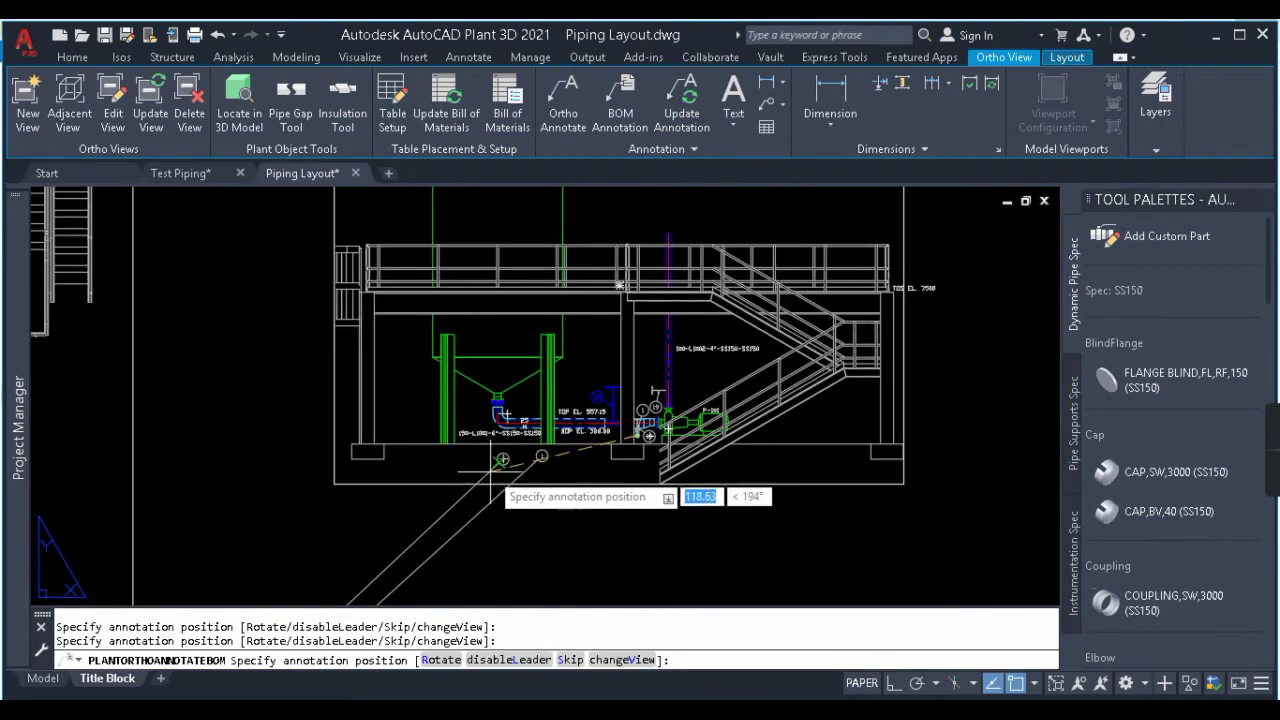
Place a mark 1 balloon for the lower end of the small branch, beneath the lower mark 19 balloon.
{"action": "scroll", "coordinate": [655, 447], "scroll_direction": "up", "scroll_amount": 5}
{"action": "scroll", "coordinate": [600, 500], "scroll_direction": "up", "scroll_amount": 5}
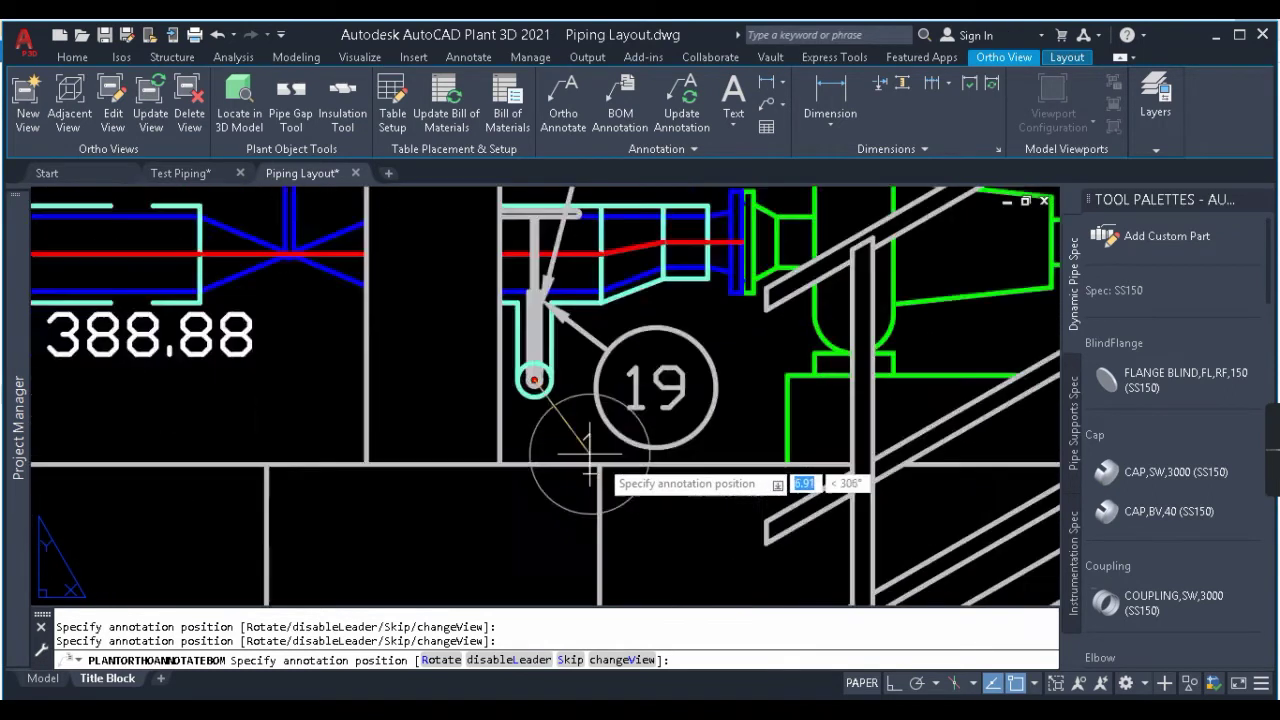
{"action": "scroll", "coordinate": [440, 400], "scroll_direction": "down", "scroll_amount": 1}
{"action": "left_click", "coordinate": [612, 515]}
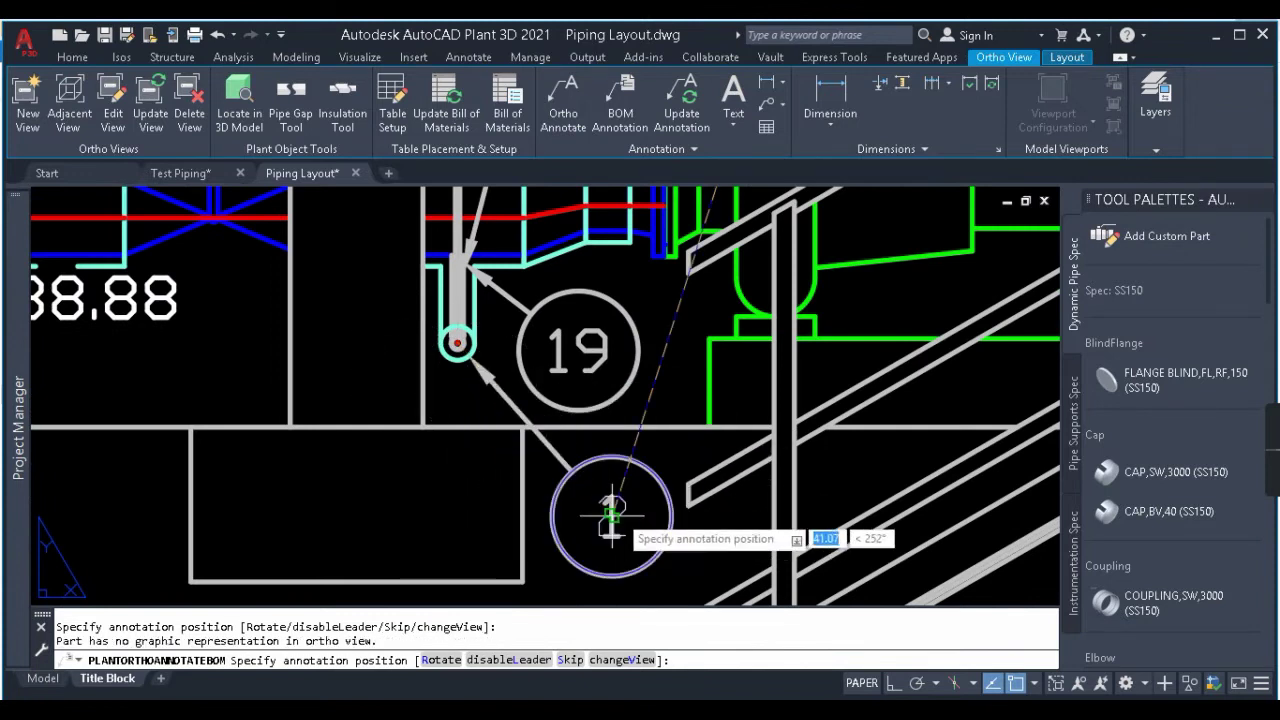
Place the mark 2 balloon beside the vertical pipe above P-101, and mark 3 balloons for the pump's suction piping and the 100-L1002 line.
{"action": "scroll", "coordinate": [636, 375], "scroll_direction": "down", "scroll_amount": 4}
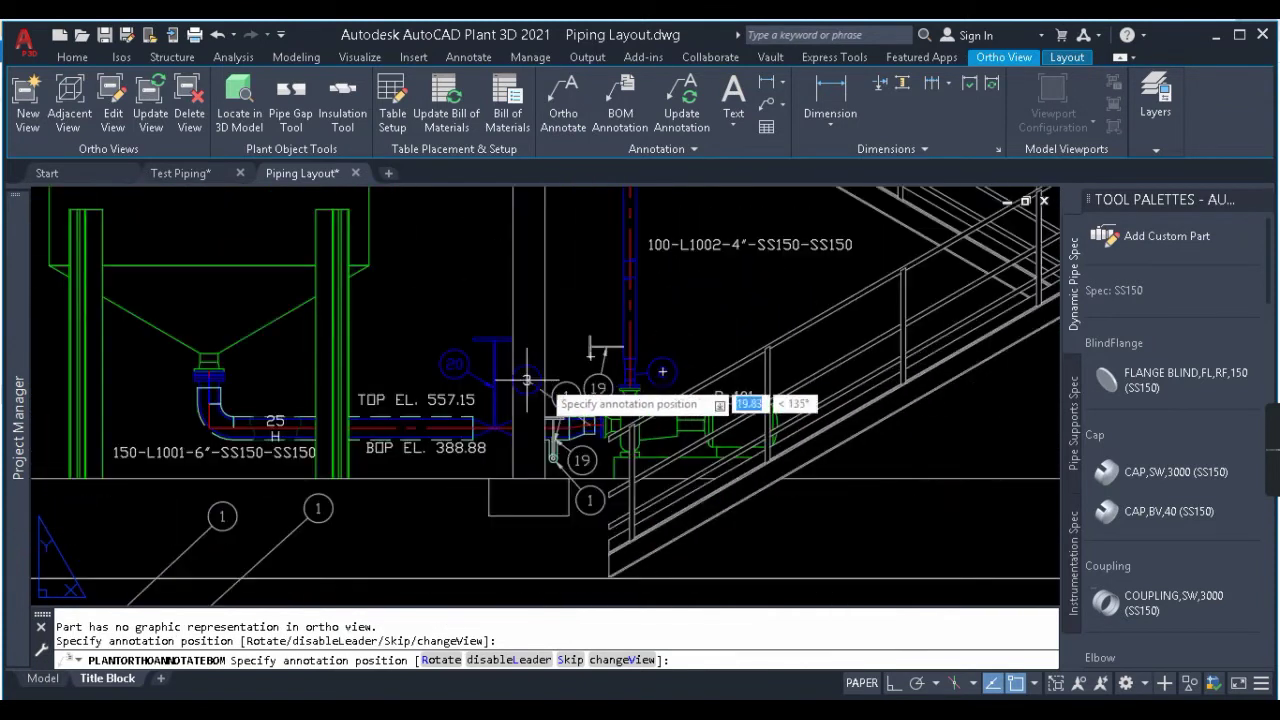
{"action": "scroll", "coordinate": [565, 362], "scroll_direction": "up", "scroll_amount": 1}
{"action": "scroll", "coordinate": [565, 362], "scroll_direction": "up", "scroll_amount": 2}
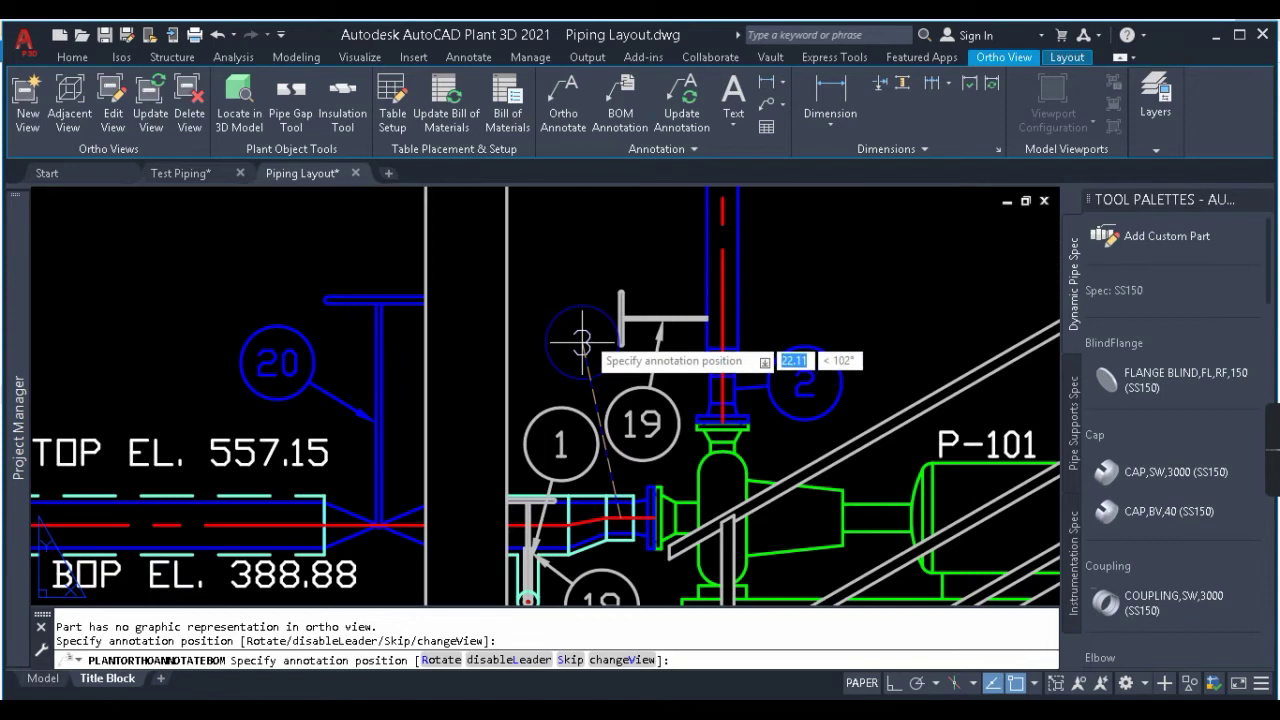
{"action": "scroll", "coordinate": [570, 360], "scroll_direction": "down", "scroll_amount": 4}
{"action": "mouse_move", "coordinate": [628, 337]}
{"action": "middle_mouse_down"}
{"action": "mouse_move", "coordinate": [630, 375]}
{"action": "mouse_move", "coordinate": [708, 457]}
{"action": "middle_mouse_up"}
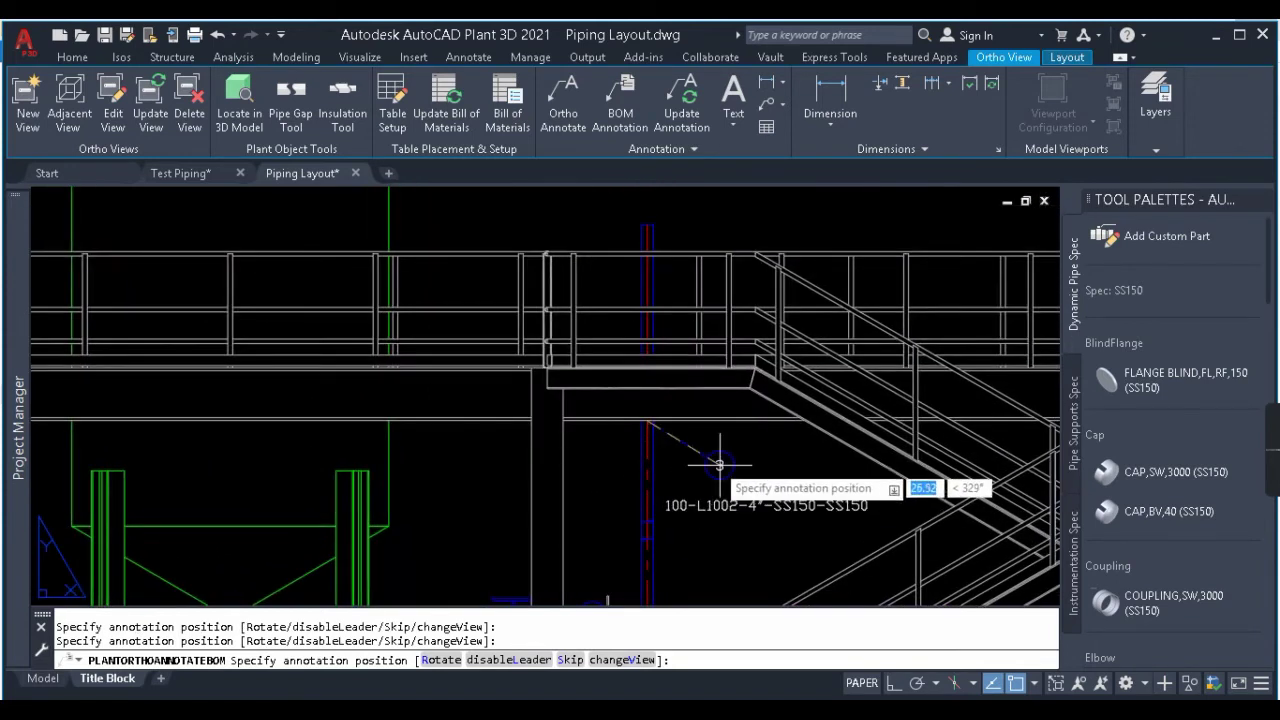
Place two mark 4 balloons for the 150-L1001 pipe, one beside the small pump branch and one above the TOP EL. label, then end the annotation.
{"action": "scroll", "coordinate": [714, 465], "scroll_direction": "down", "scroll_amount": 2}
{"action": "scroll", "coordinate": [600, 530], "scroll_direction": "up", "scroll_amount": 3}
{"action": "mouse_move", "coordinate": [636, 553]}
{"action": "middle_mouse_down"}
{"action": "mouse_move", "coordinate": [590, 510]}
{"action": "mouse_move", "coordinate": [505, 255]}
{"action": "middle_mouse_up"}
{"action": "scroll", "coordinate": [470, 437], "scroll_direction": "up", "scroll_amount": 3}
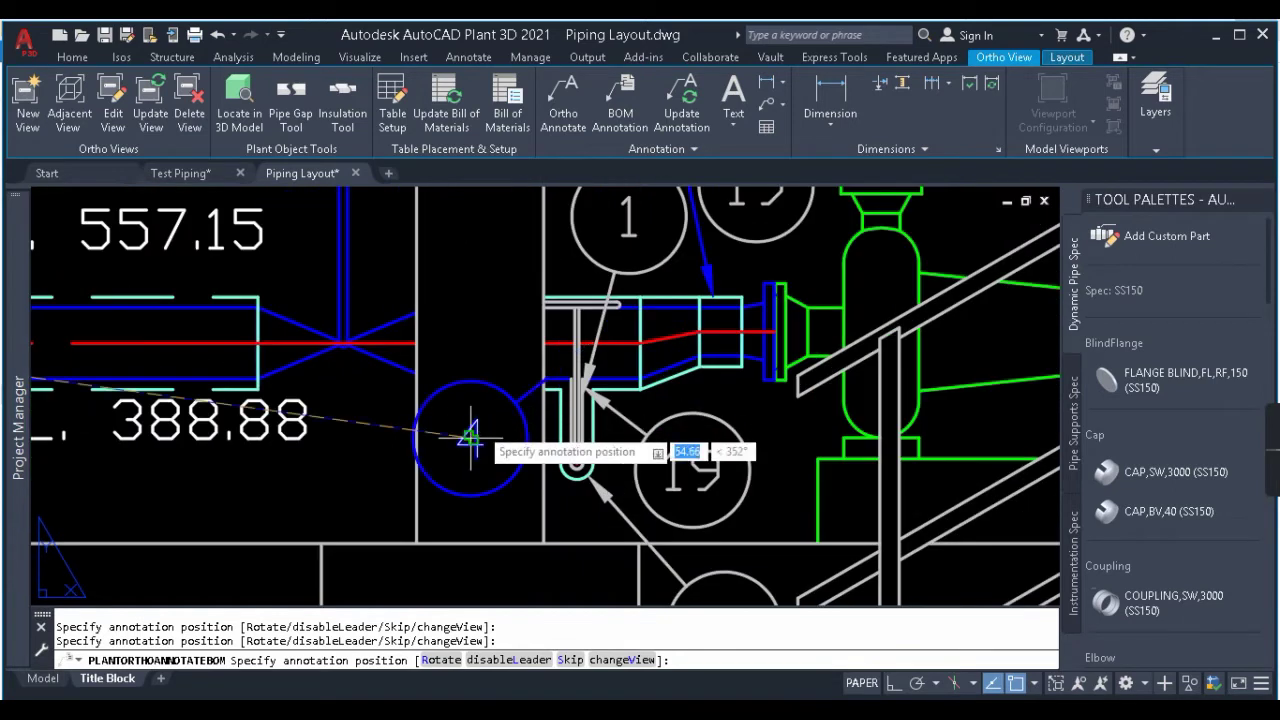
{"action": "scroll", "coordinate": [460, 425], "scroll_direction": "down", "scroll_amount": 5}
{"action": "scroll", "coordinate": [369, 309], "scroll_direction": "up", "scroll_amount": 4}
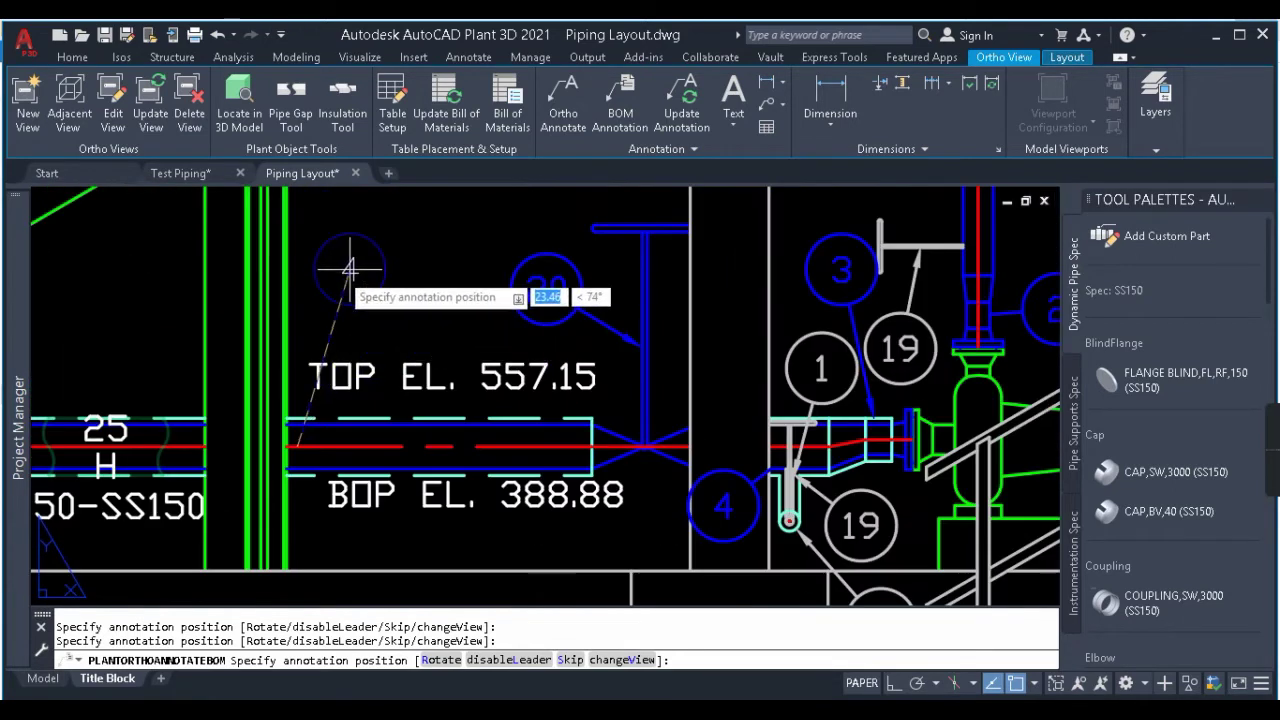
{"action": "left_click", "coordinate": [350, 290]}
{"action": "key", "text": "Escape"}
{"action": "key", "text": "Escape"}
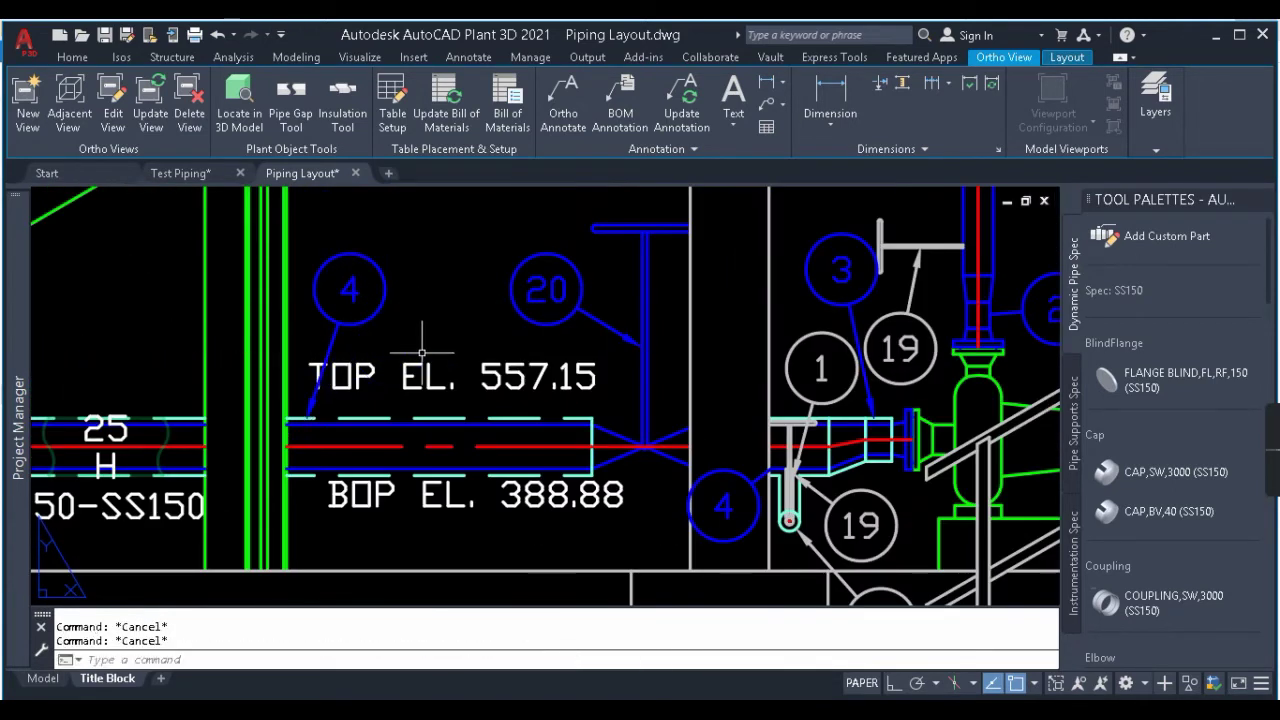
Delete the two long-leader balloons below the floor line under the 150-L1001 pipe.
{"action": "scroll", "coordinate": [470, 330], "scroll_direction": "down", "scroll_amount": 5}
{"action": "left_click", "coordinate": [455, 420]}
{"action": "left_click", "coordinate": [325, 391]}
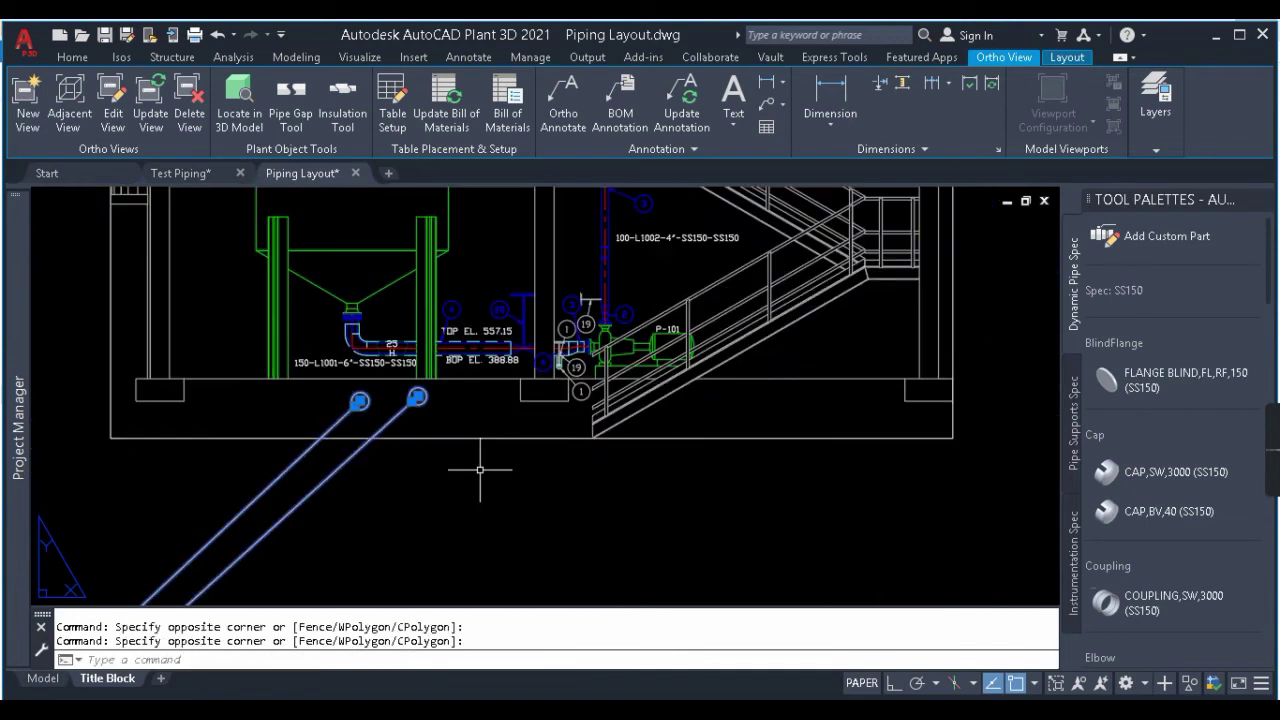
{"action": "key", "text": "Delete"}
{"action": "scroll", "coordinate": [573, 348], "scroll_direction": "down", "scroll_amount": 4}
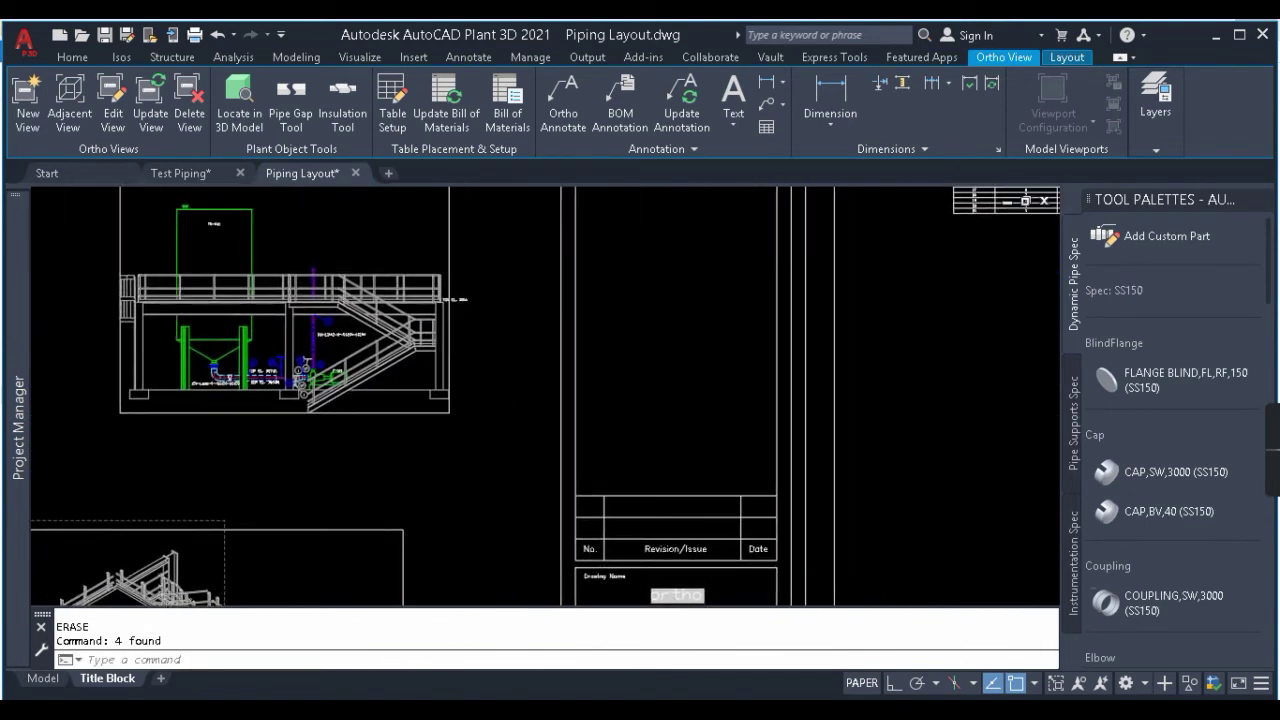
{"action": "left_click", "coordinate": [620, 112]}
{"action": "key", "text": "Escape"}
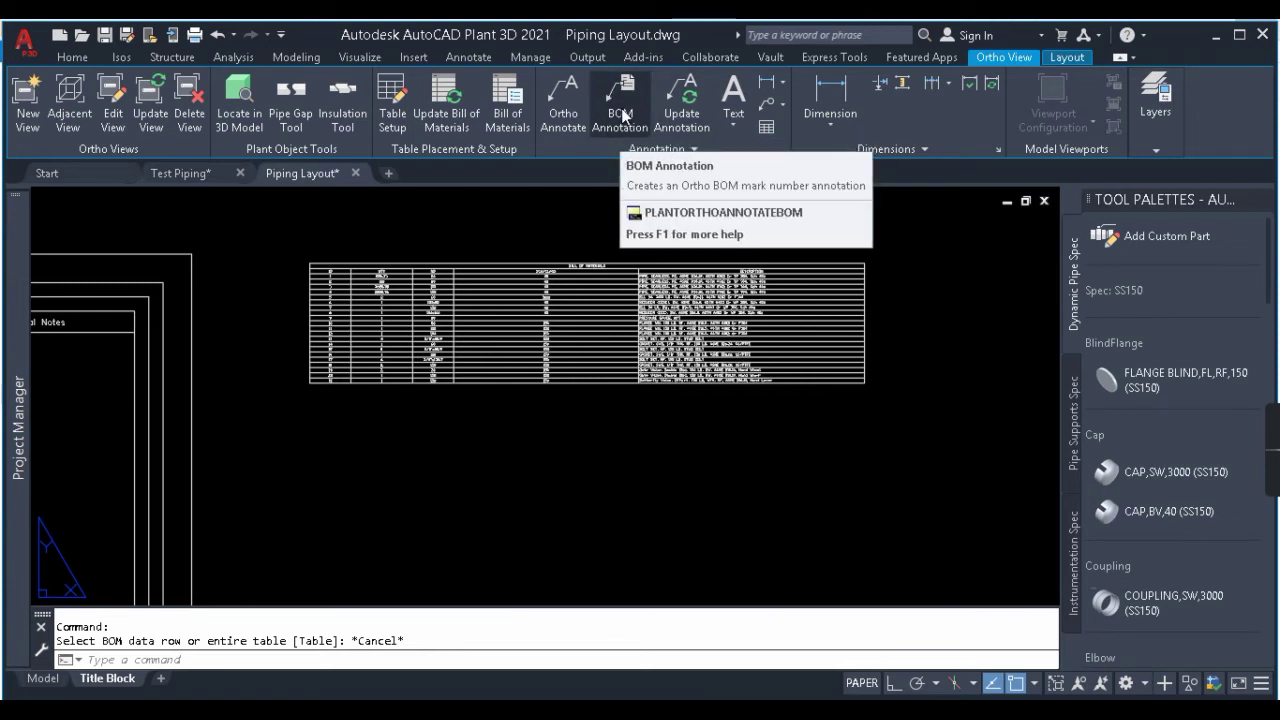
{"action": "scroll", "coordinate": [633, 243], "scroll_direction": "down", "scroll_amount": 1}
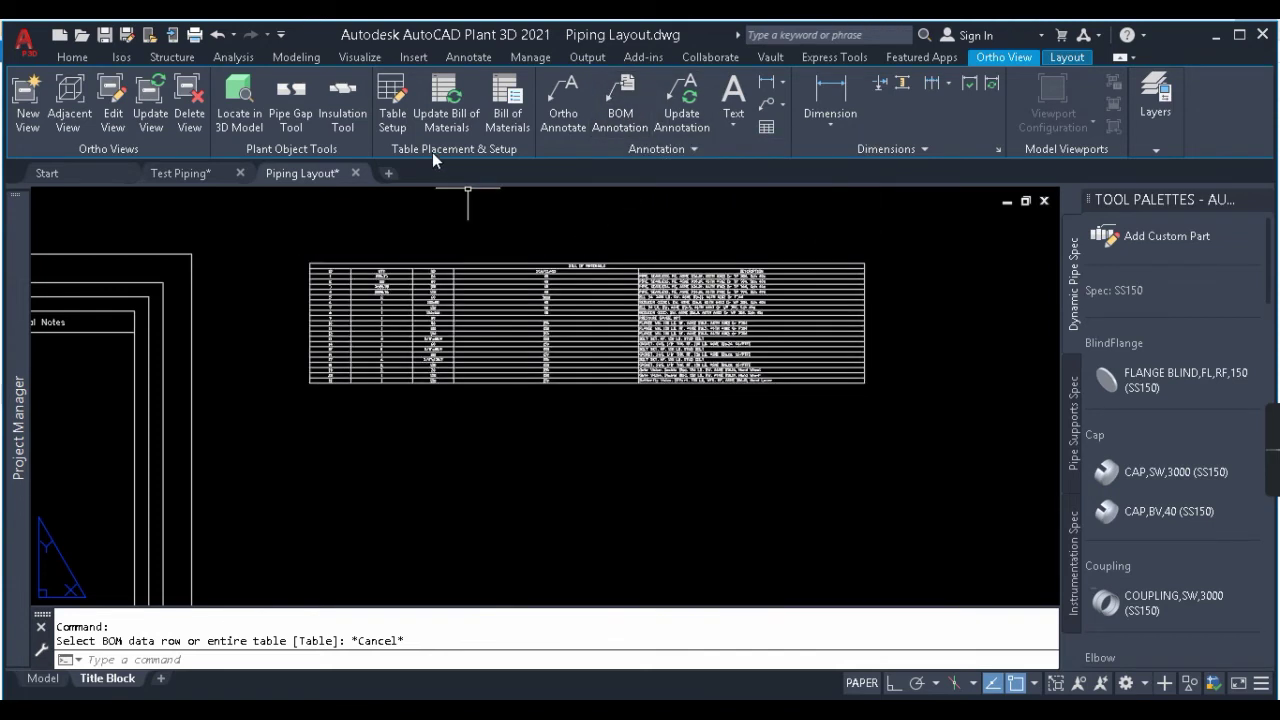
{"action": "scroll", "coordinate": [1014, 260], "scroll_direction": "down", "scroll_amount": 3}
{"action": "middle_click_drag", "start_coordinate": [937, 290], "coordinate": [749, 290]}
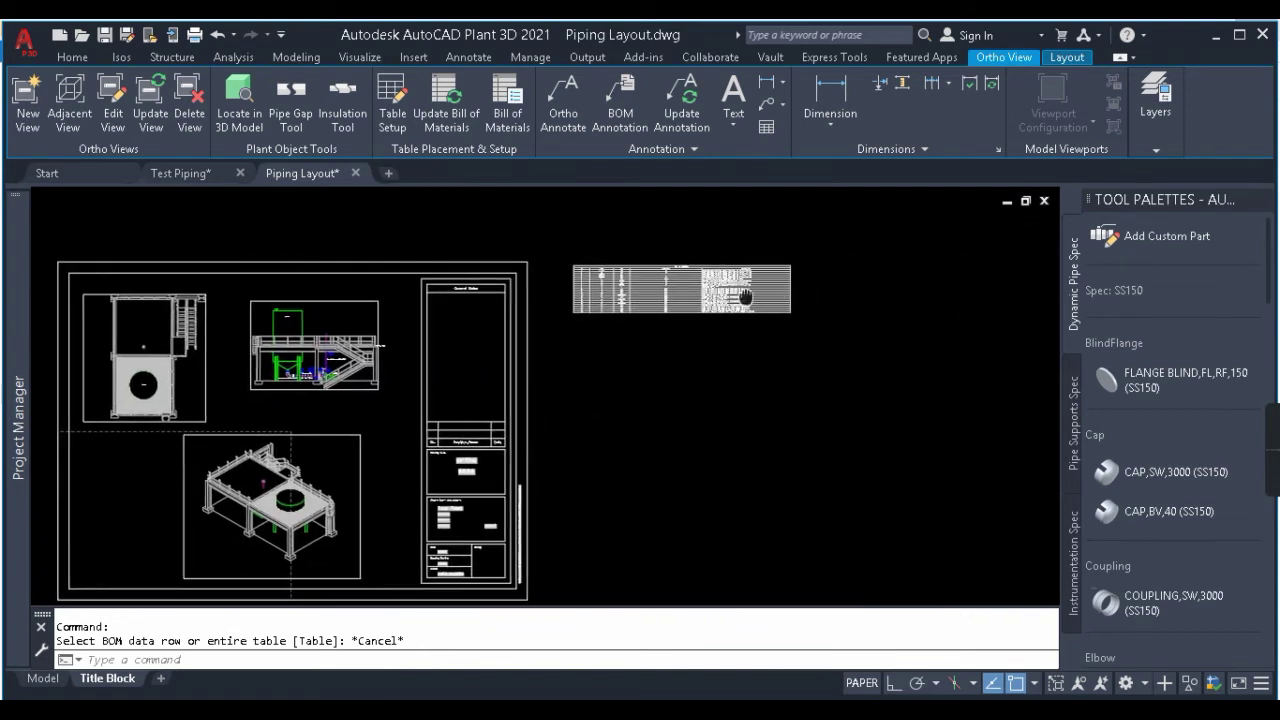
{"action": "key", "text": "Return"}
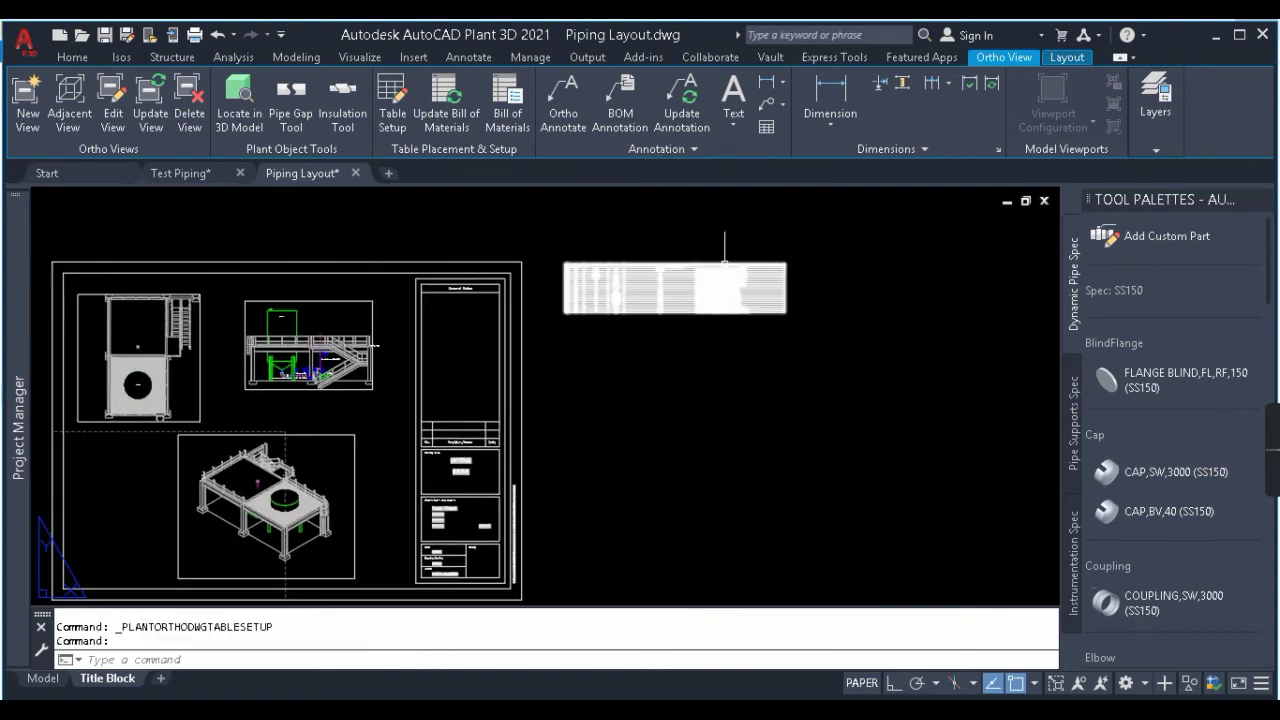
In the table setup, set the table type to Bill of Materials with cut list and the layout template to Grouped with category titles.
{"action": "left_click", "coordinate": [395, 108]}
{"action": "left_click", "coordinate": [464, 135]}
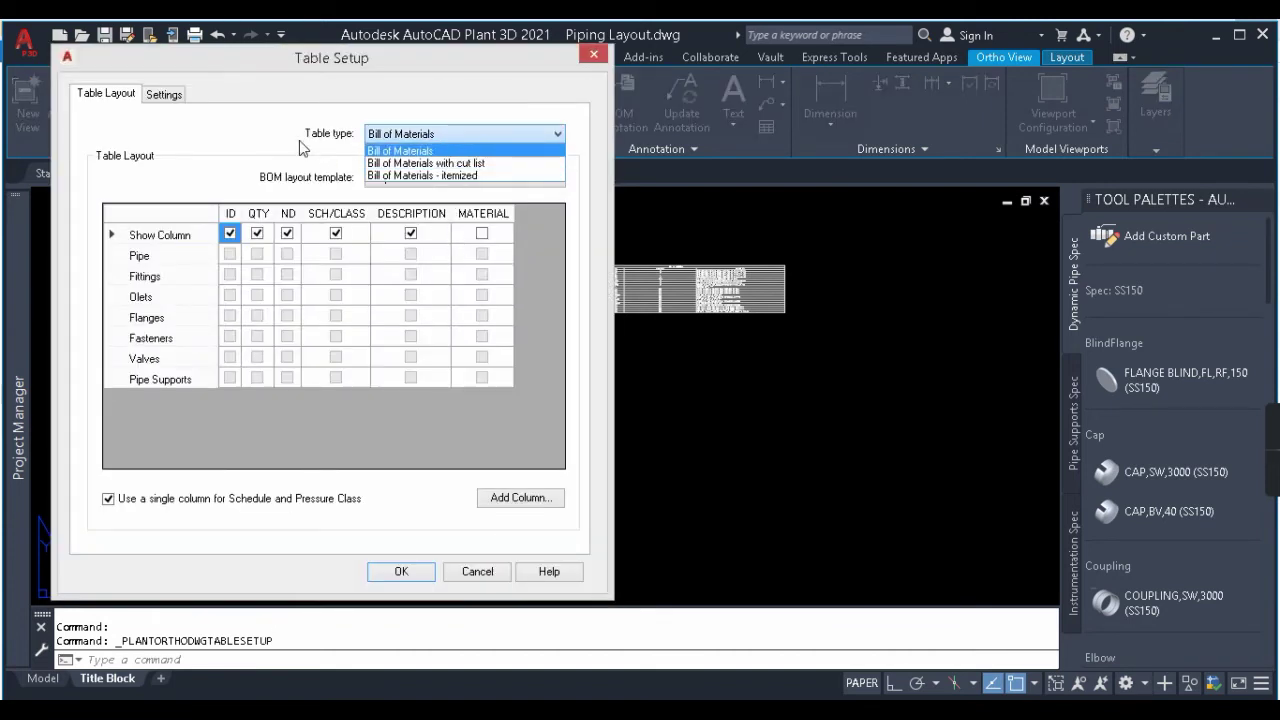
{"action": "left_click", "coordinate": [430, 163]}
{"action": "left_click", "coordinate": [446, 178]}
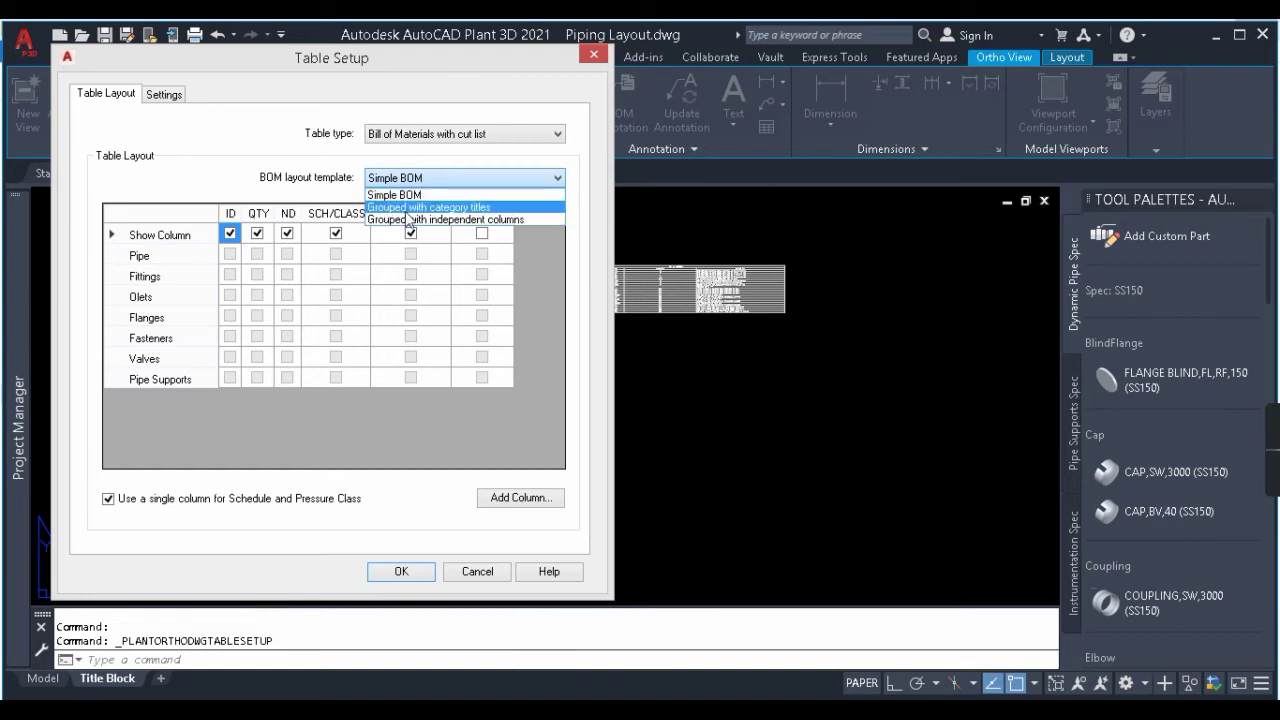
{"action": "left_click", "coordinate": [471, 208]}
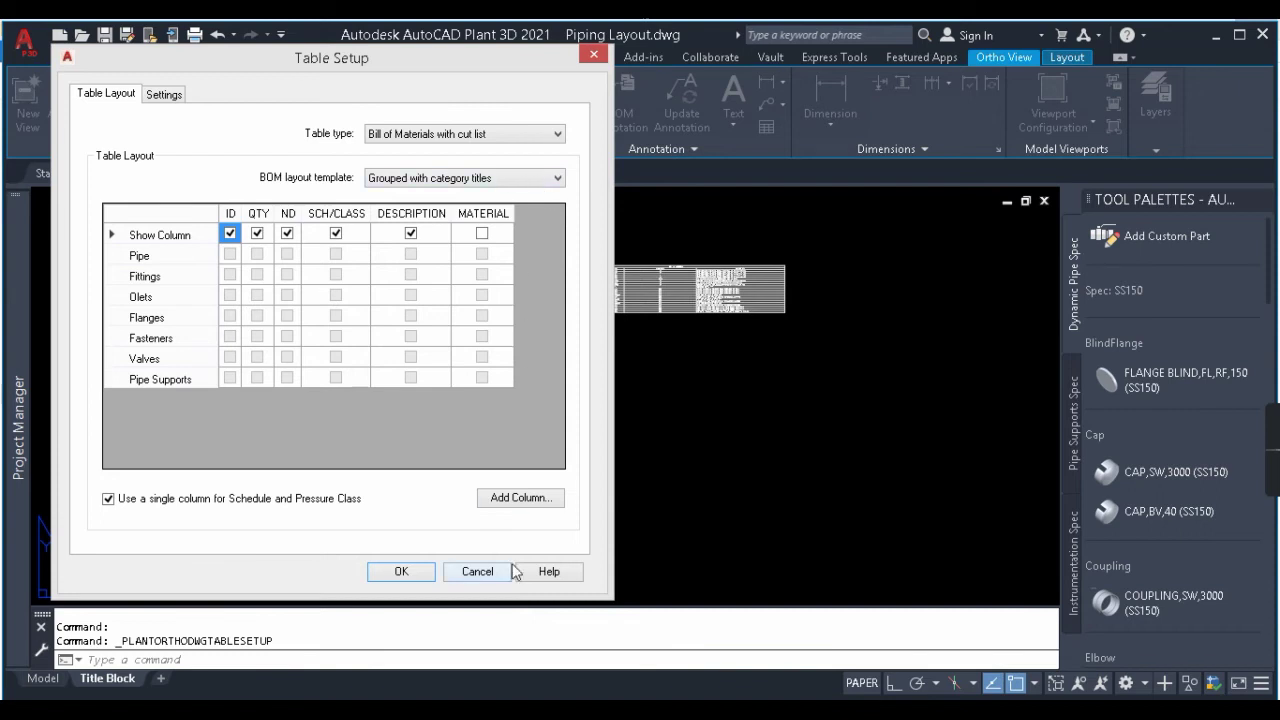
Add a column for the Material Code property of the Piping and Equipment class to the table layout.
{"action": "left_click", "coordinate": [533, 505]}
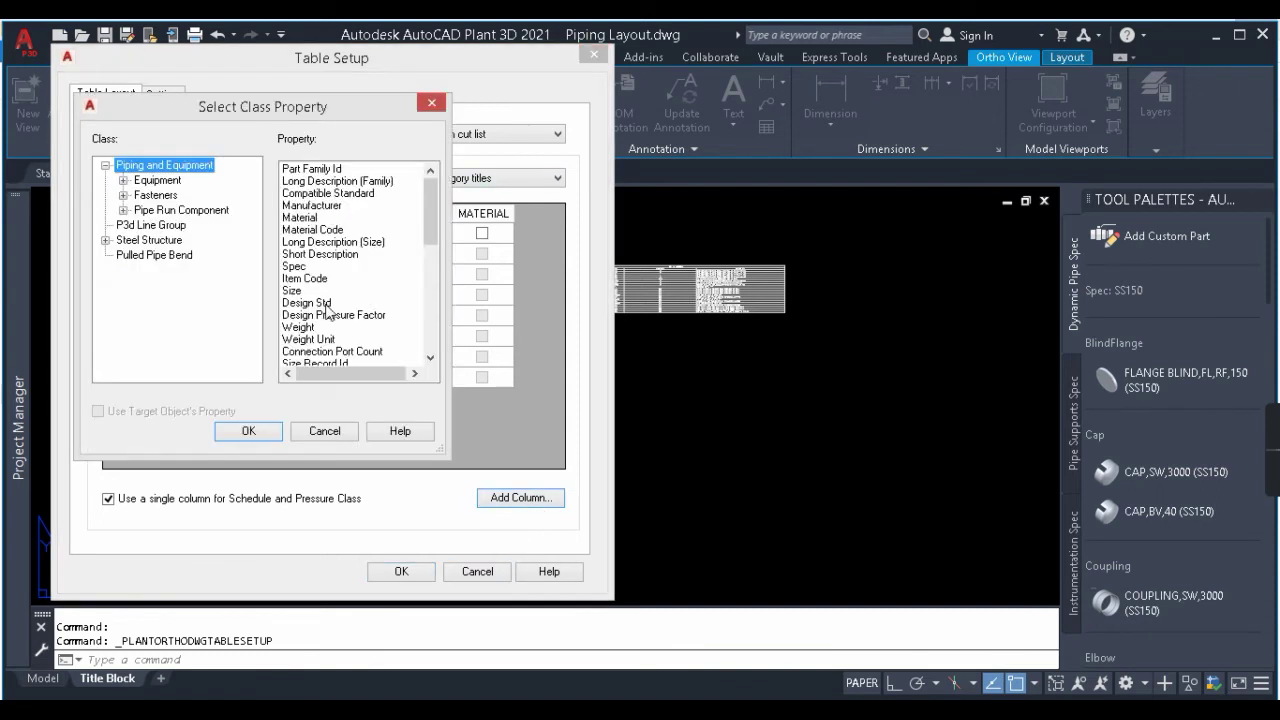
{"action": "left_click", "coordinate": [125, 210]}
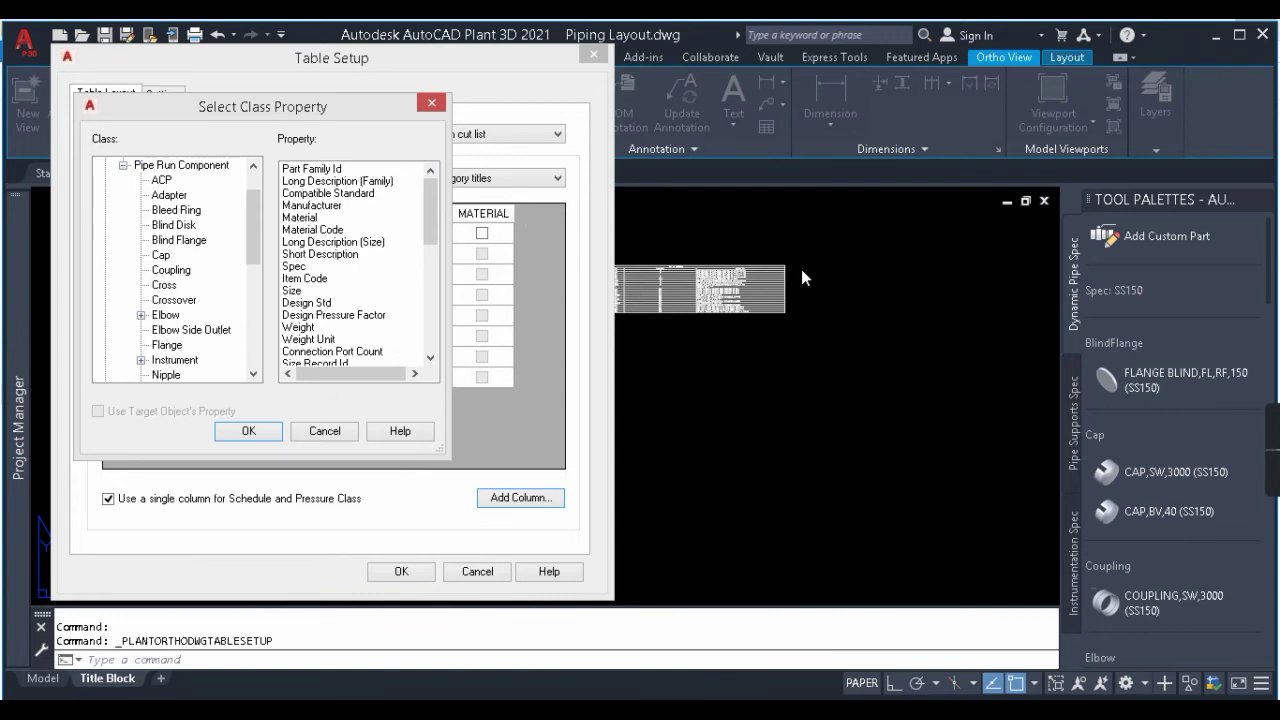
{"action": "scroll", "coordinate": [400, 250], "scroll_direction": "down", "scroll_amount": 5}
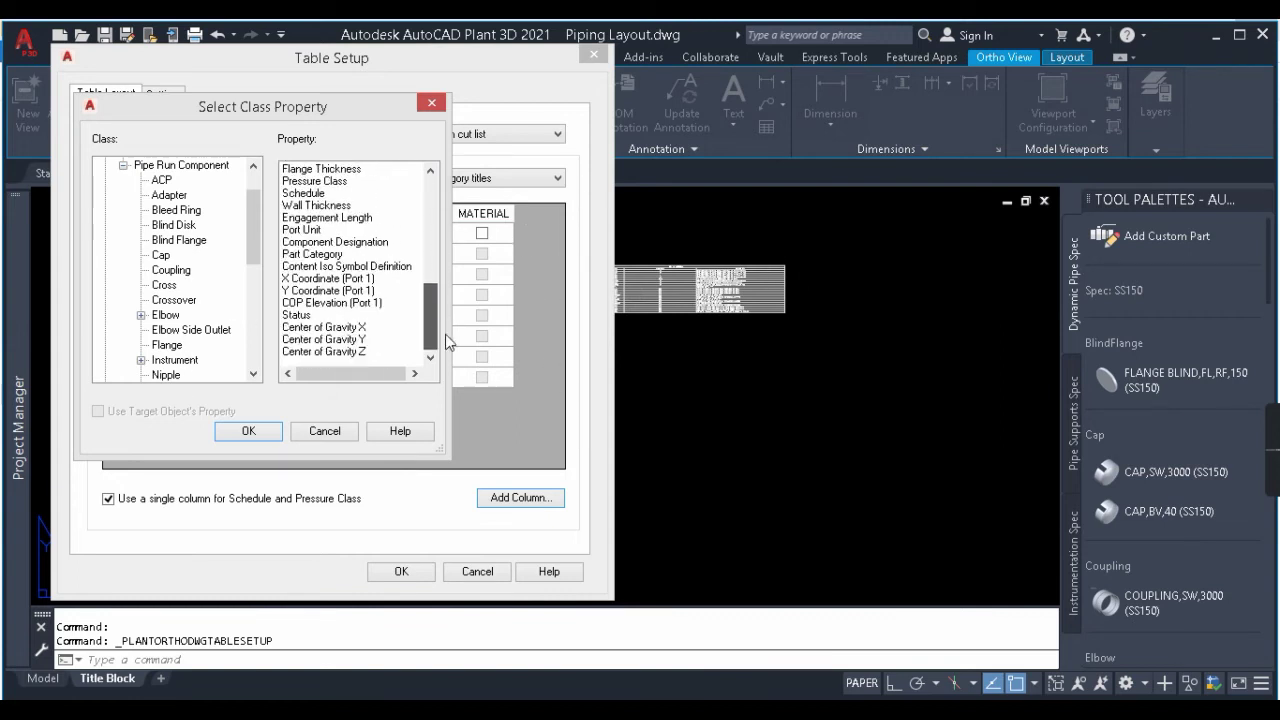
{"action": "scroll", "coordinate": [400, 250], "scroll_direction": "up", "scroll_amount": 5}
{"action": "left_click", "coordinate": [323, 231]}
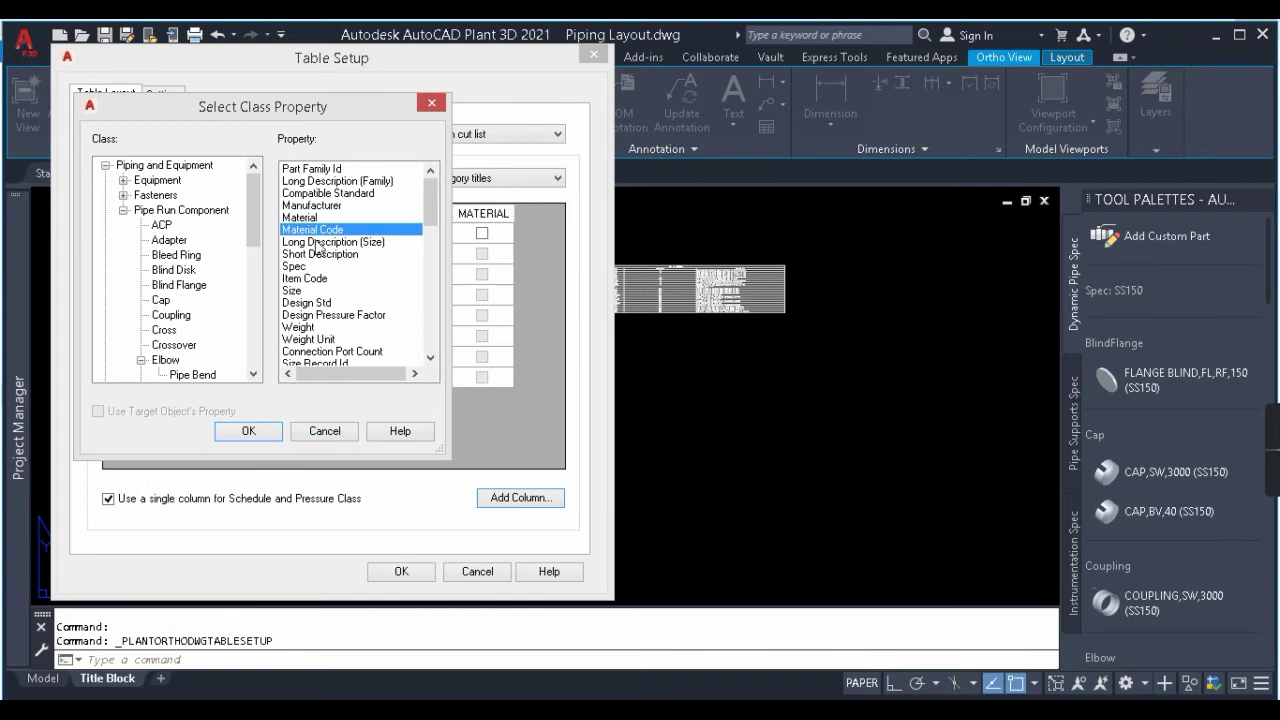
{"action": "left_click", "coordinate": [246, 431]}
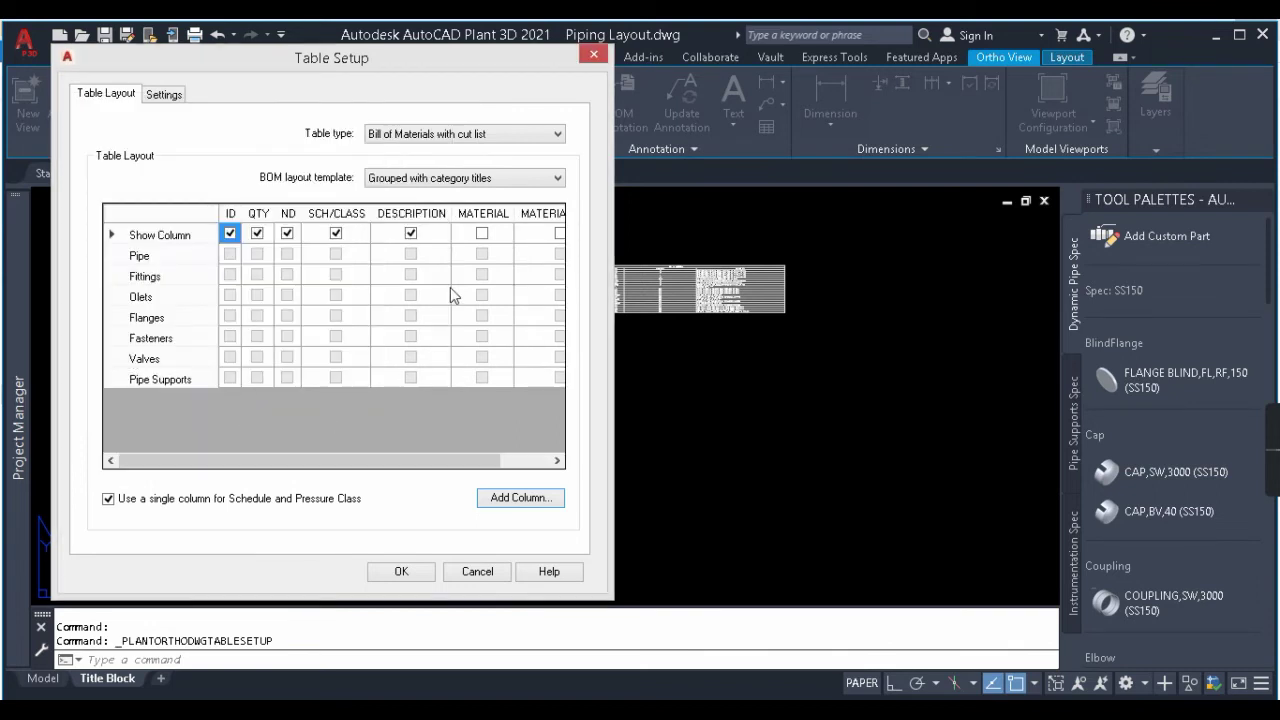
Turn on the Material Code column, accept the table setup and update the bill of materials.
{"action": "left_click", "coordinate": [527, 460]}
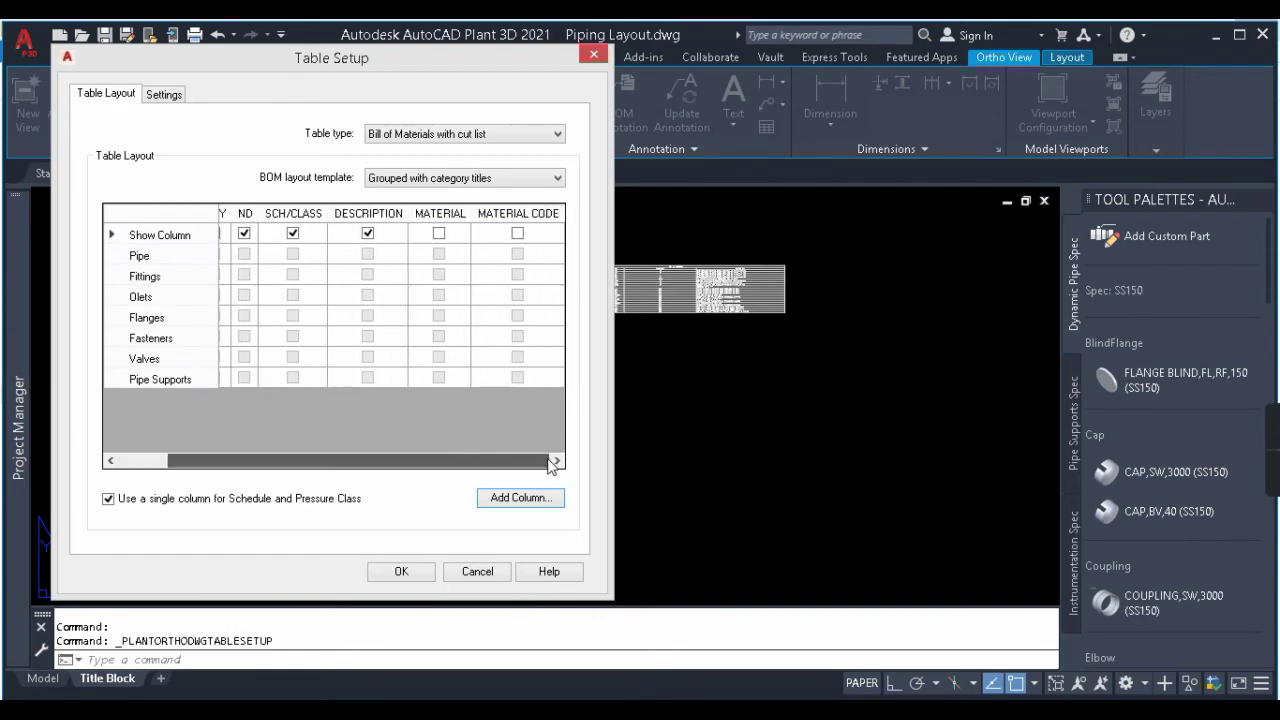
{"action": "left_click", "coordinate": [517, 233]}
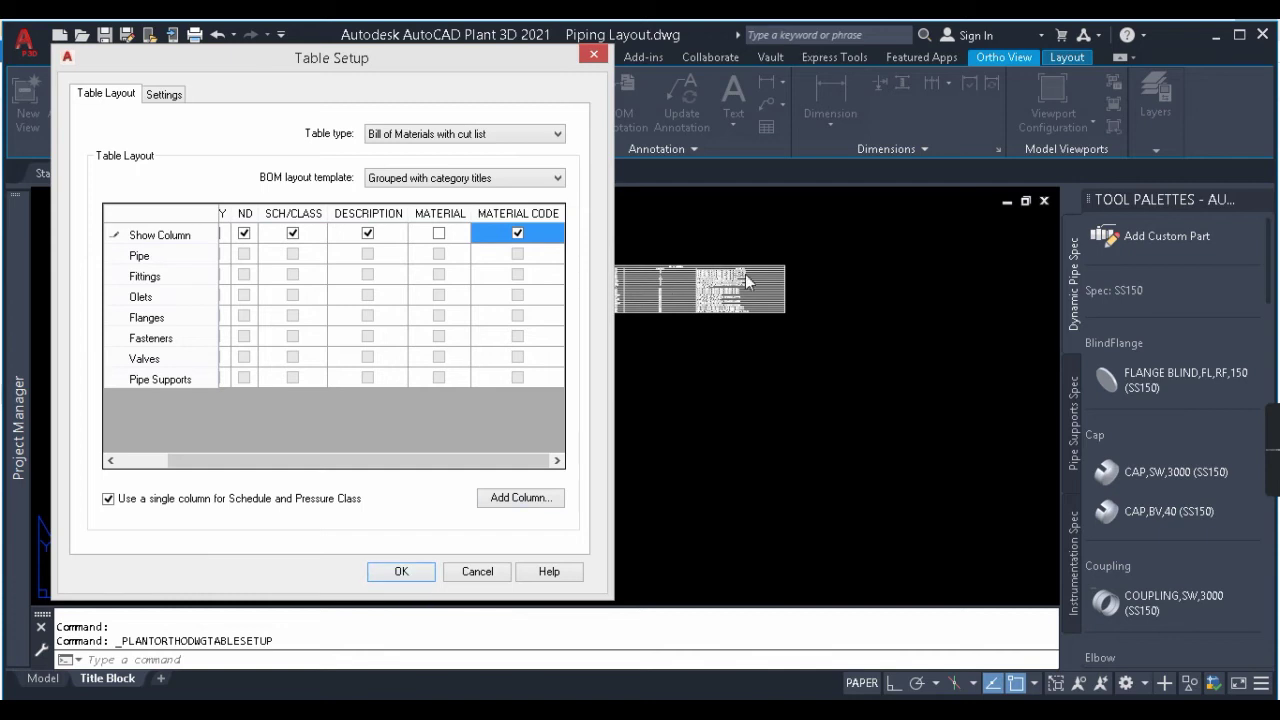
{"action": "left_click", "coordinate": [401, 571]}
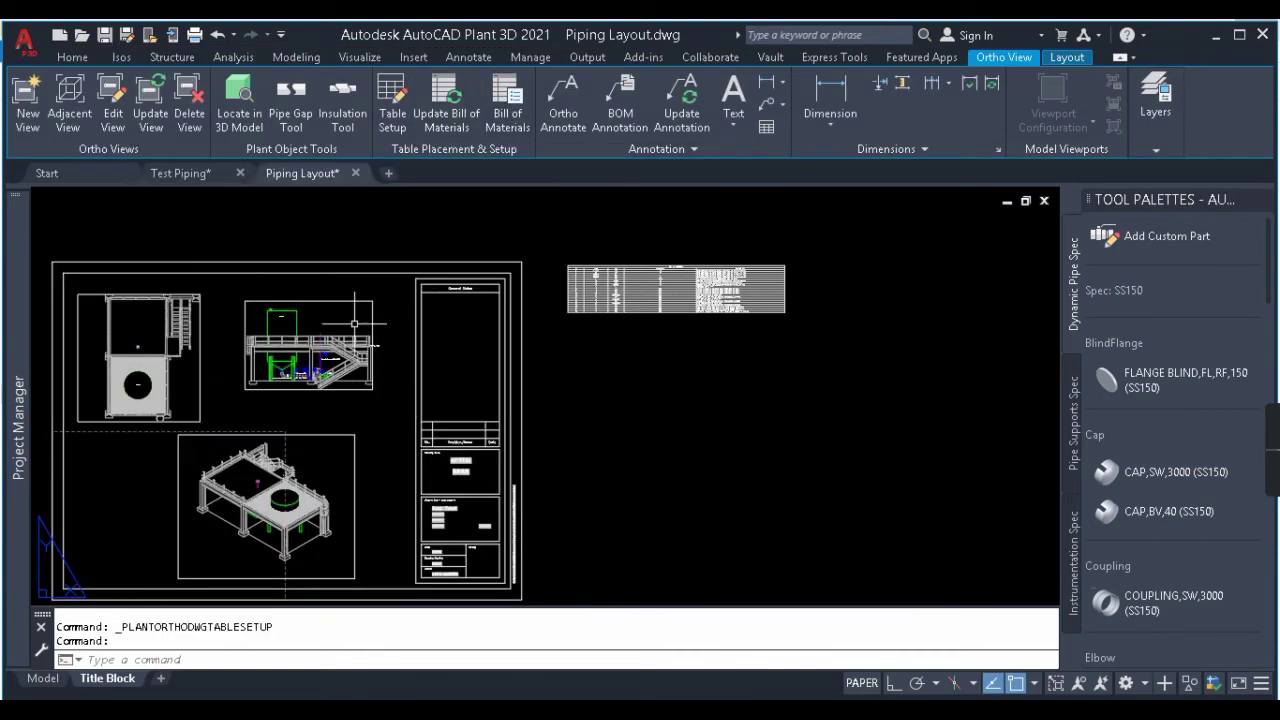
{"action": "key", "text": "ctrl+z"}
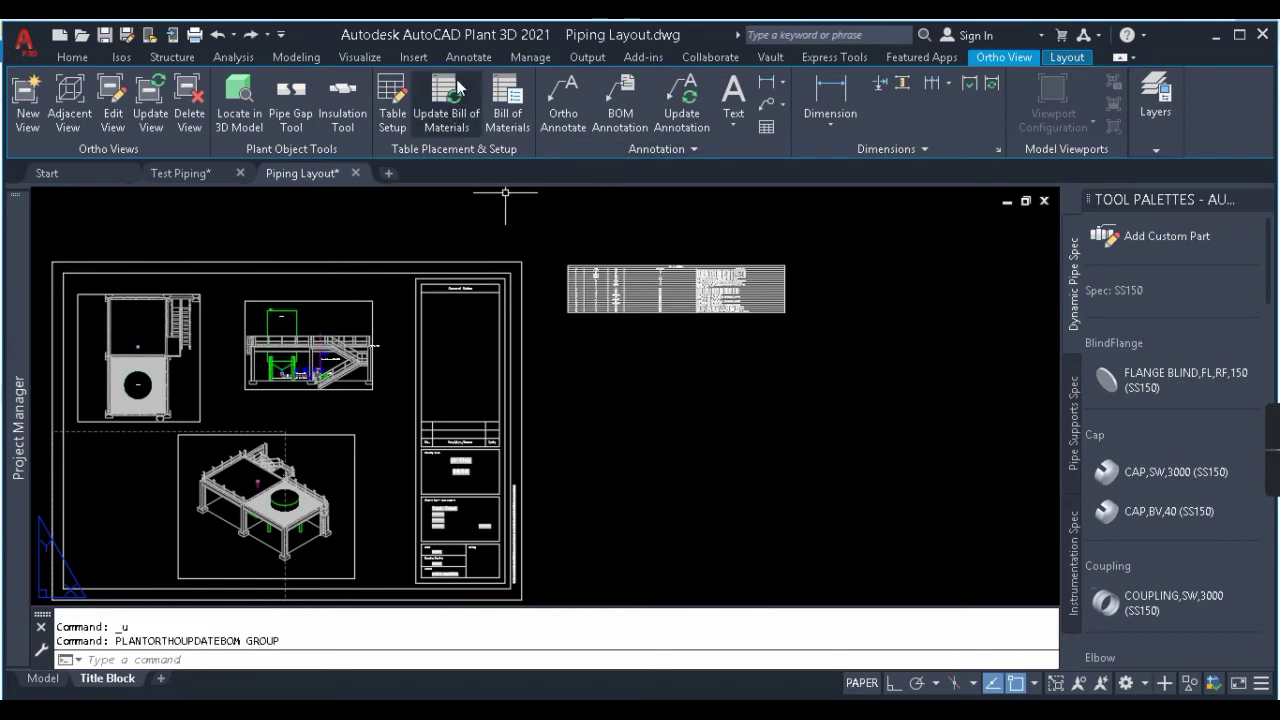
{"action": "left_click", "coordinate": [451, 81]}
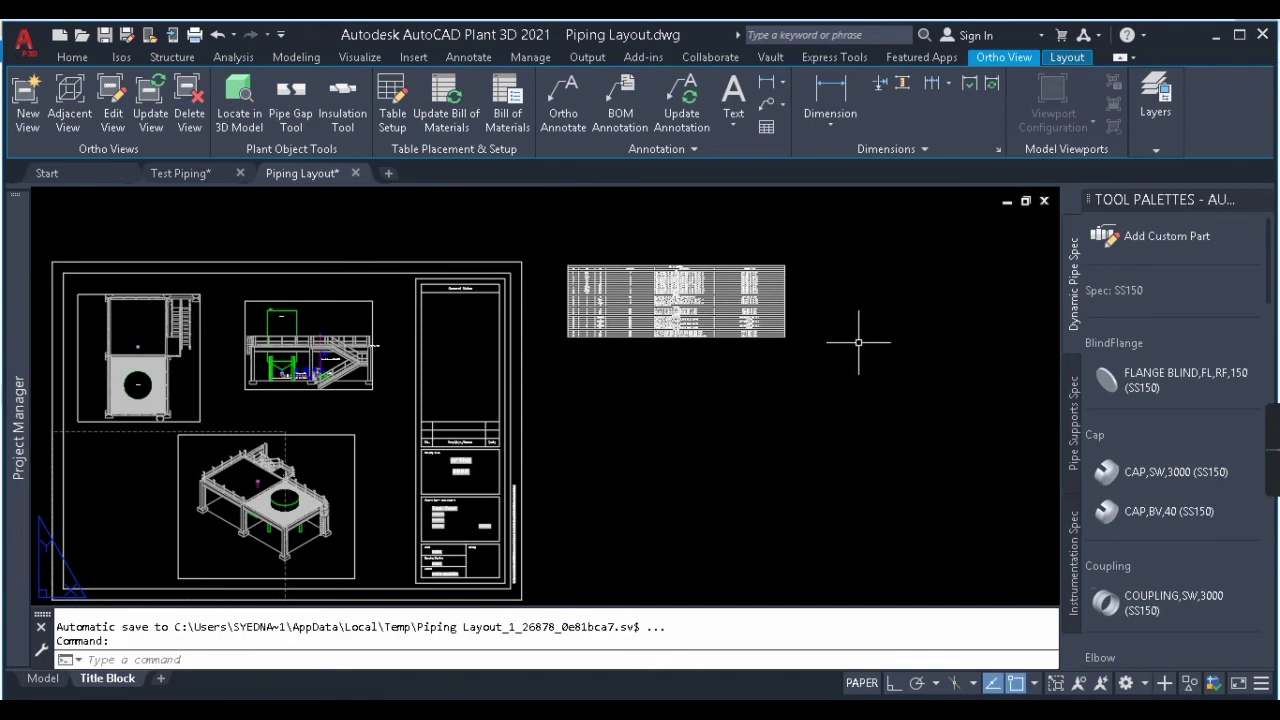
Examine the updated bill of materials, checking the Material Code column and the category titles that group its rows.
{"action": "scroll", "coordinate": [683, 308], "scroll_direction": "up", "scroll_amount": 2}
{"action": "scroll", "coordinate": [671, 236], "scroll_direction": "up", "scroll_amount": 1}
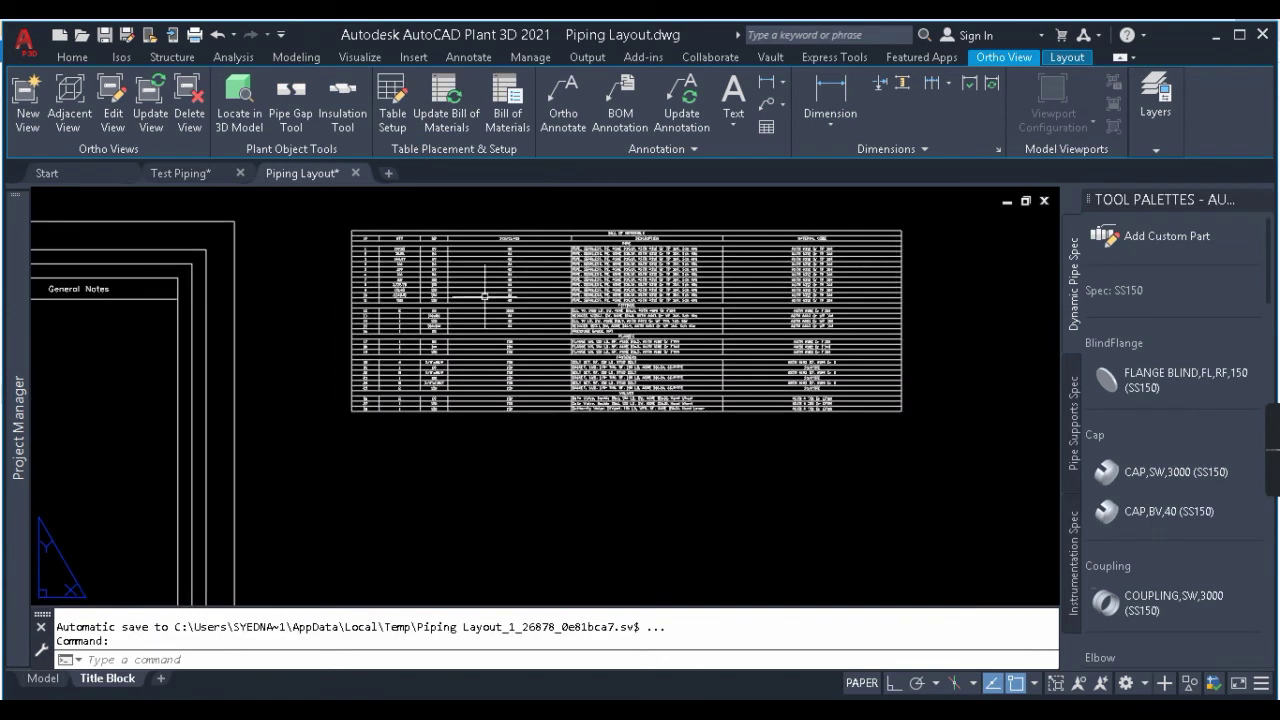
{"action": "scroll", "coordinate": [800, 285], "scroll_direction": "up", "scroll_amount": 1}
{"action": "middle_click_drag", "start_coordinate": [818, 290], "coordinate": [630, 385]}
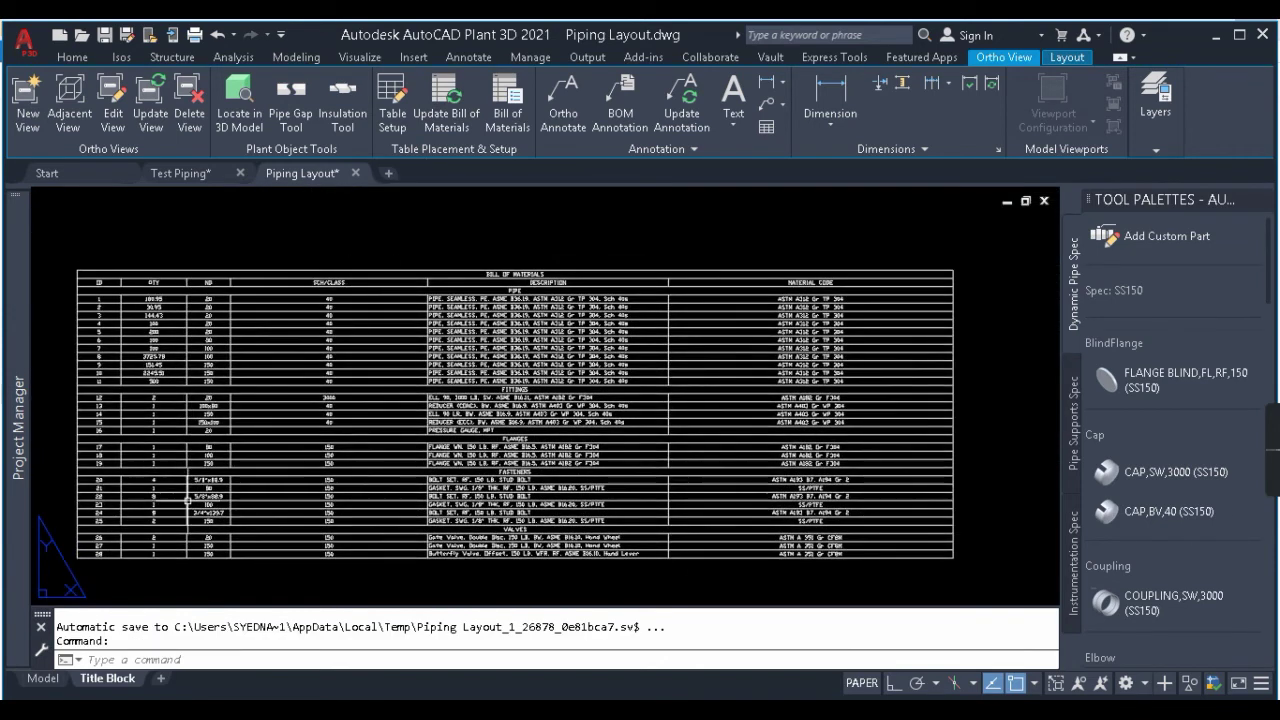
{"action": "scroll", "coordinate": [857, 300], "scroll_direction": "up", "scroll_amount": 3}
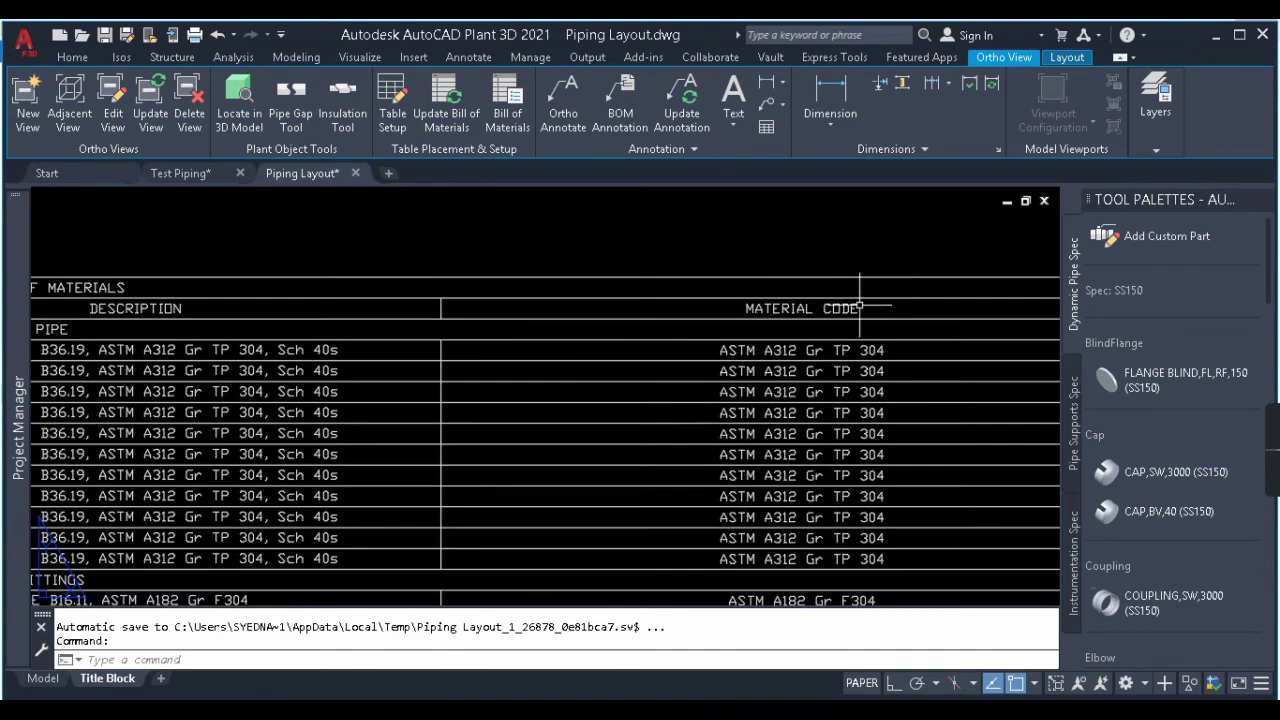
{"action": "scroll", "coordinate": [880, 388], "scroll_direction": "down", "scroll_amount": 3}
{"action": "scroll", "coordinate": [540, 345], "scroll_direction": "up", "scroll_amount": 3}
{"action": "scroll", "coordinate": [746, 331], "scroll_direction": "down", "scroll_amount": 3}
{"action": "scroll", "coordinate": [621, 325], "scroll_direction": "up", "scroll_amount": 4}
{"action": "scroll", "coordinate": [640, 320], "scroll_direction": "up", "scroll_amount": 3}
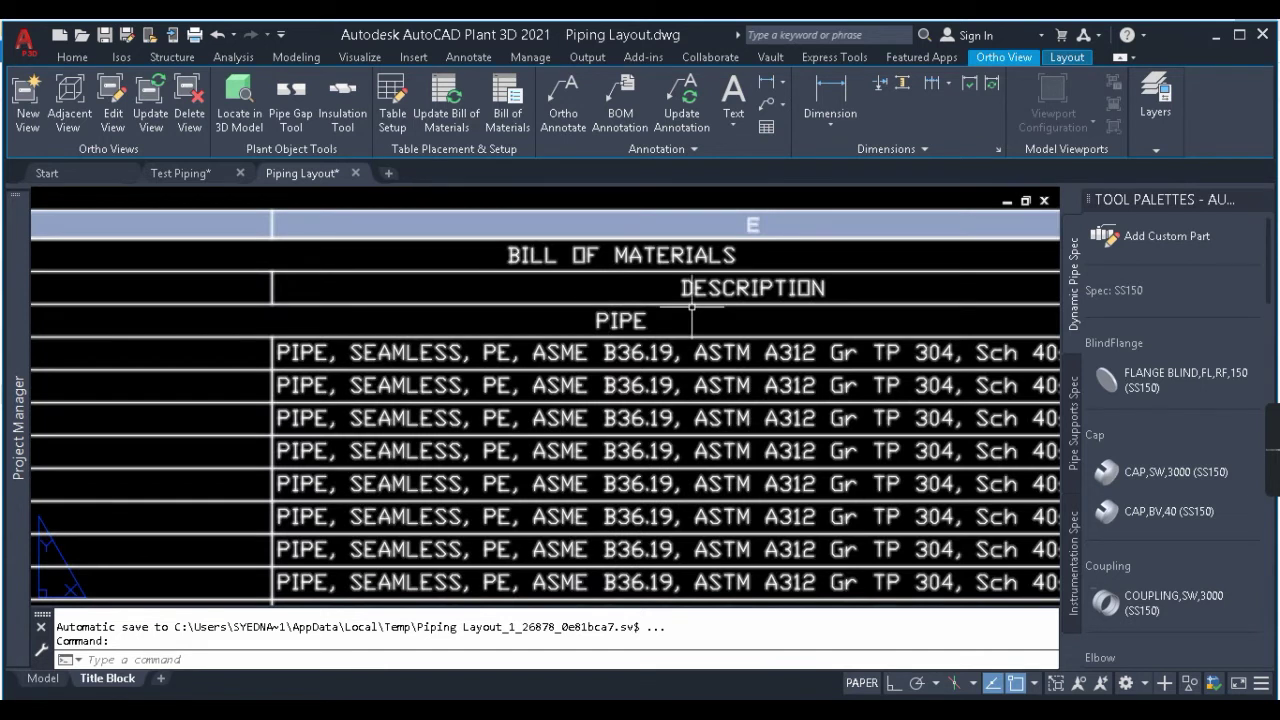
{"action": "scroll", "coordinate": [643, 320], "scroll_direction": "down", "scroll_amount": 5}
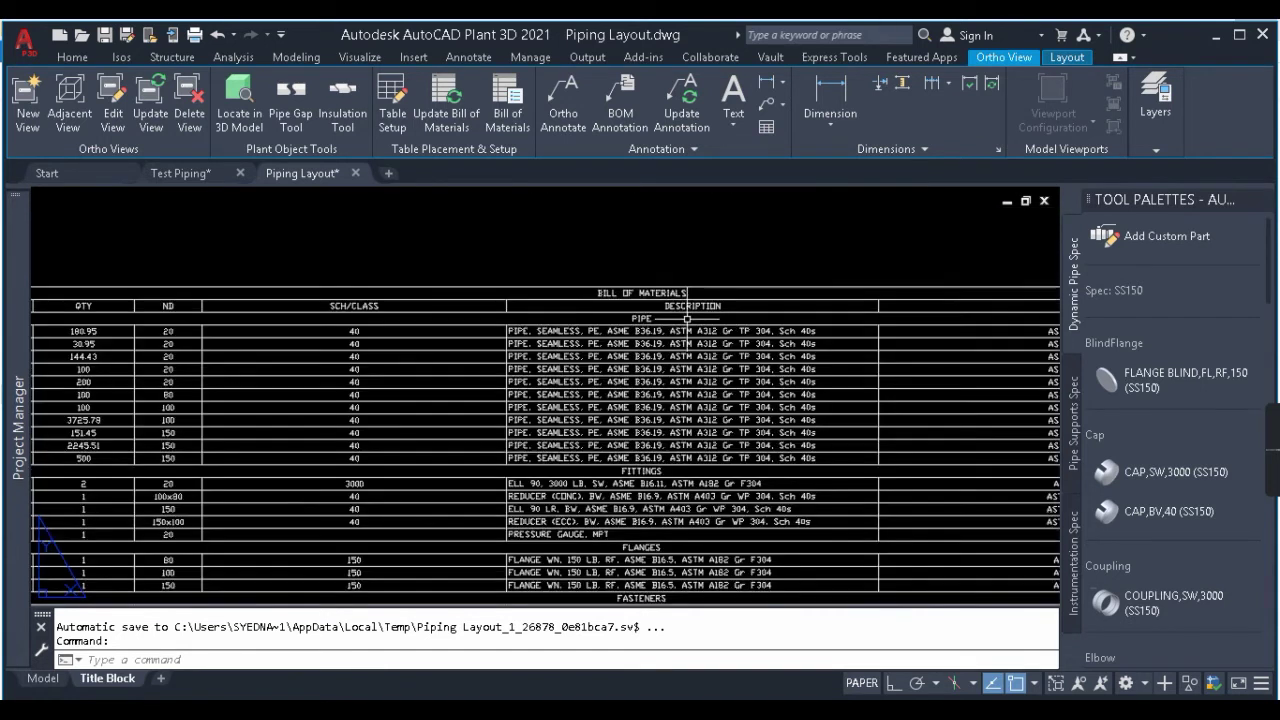
{"action": "middle_click_drag", "start_coordinate": [585, 478], "coordinate": [578, 288]}
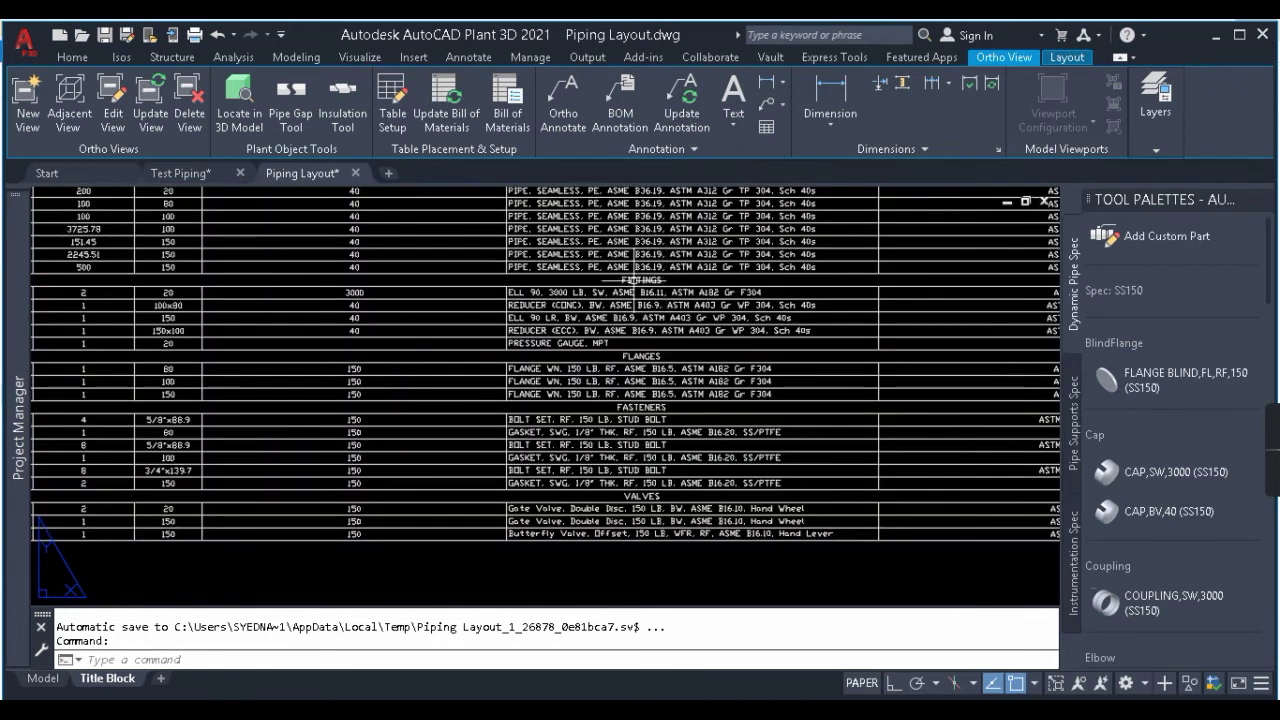
{"action": "scroll", "coordinate": [645, 280], "scroll_direction": "up", "scroll_amount": 3}
{"action": "scroll", "coordinate": [697, 272], "scroll_direction": "down", "scroll_amount": 5}
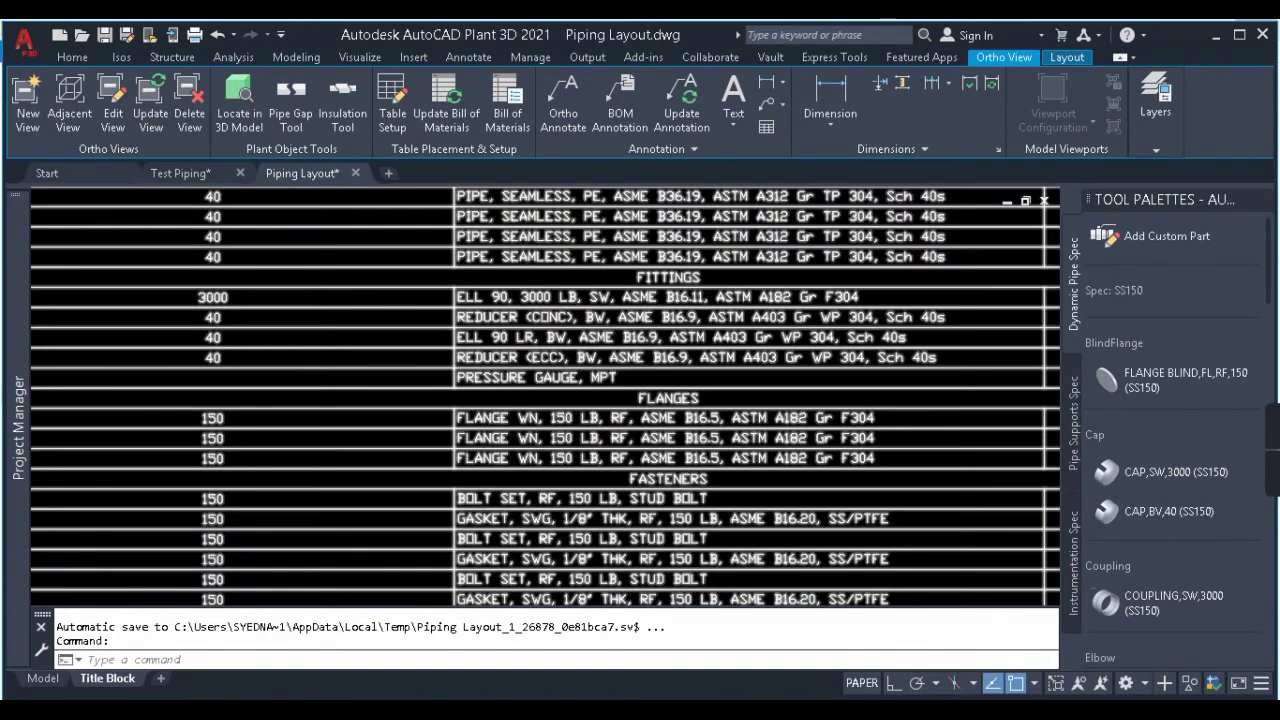
{"action": "scroll", "coordinate": [560, 368], "scroll_direction": "up", "scroll_amount": 5}
{"action": "scroll", "coordinate": [562, 370], "scroll_direction": "down", "scroll_amount": 3}
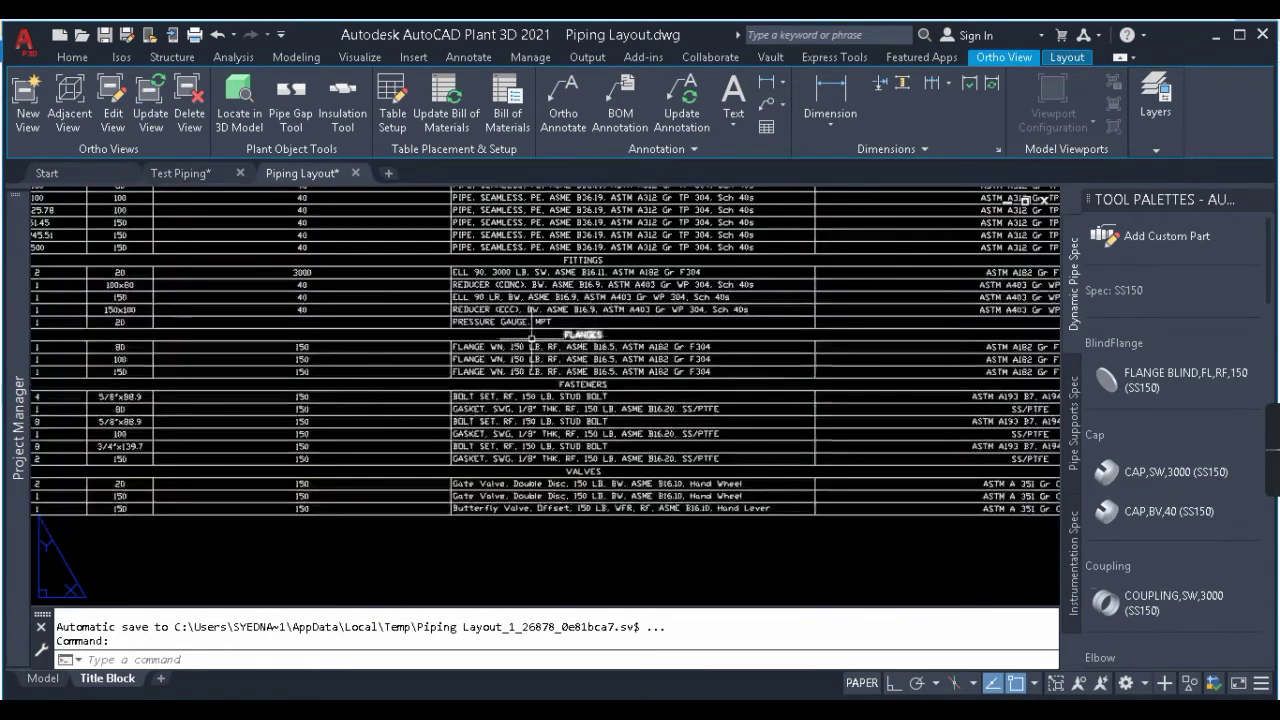
{"action": "scroll", "coordinate": [560, 368], "scroll_direction": "down", "scroll_amount": 3}
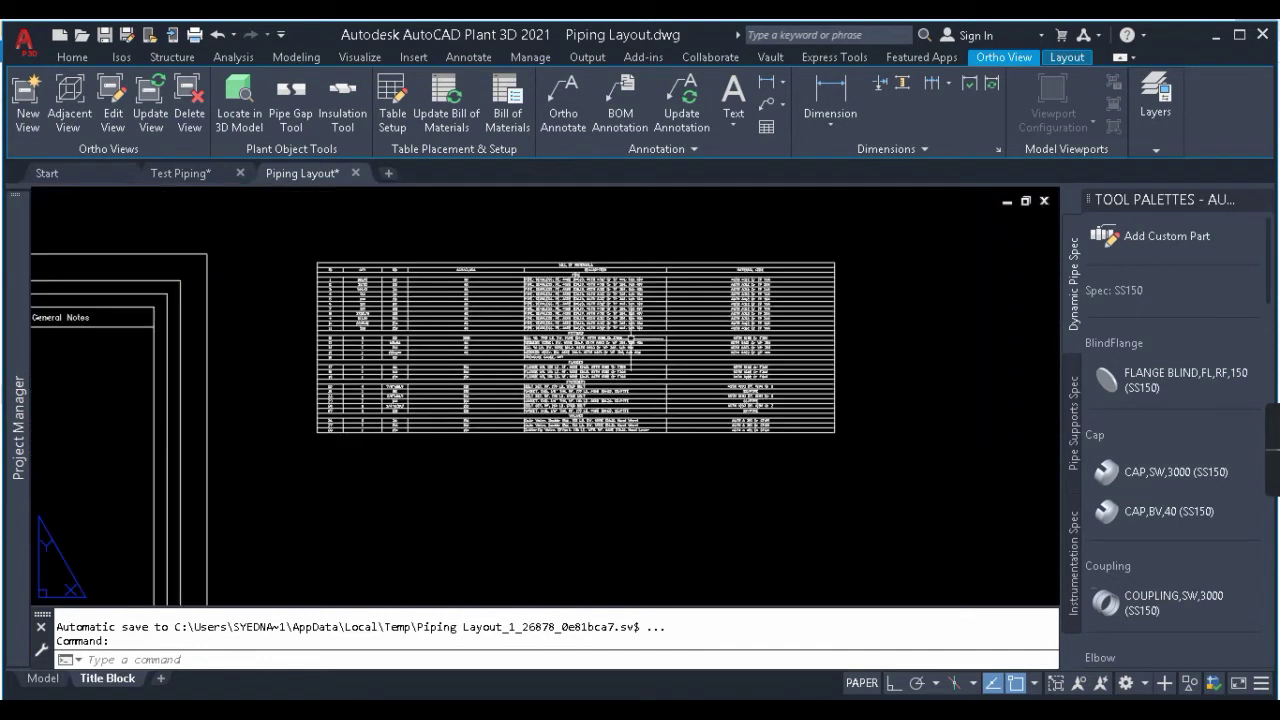
Reopen the table setup, review the available table types and accept the current layout settings.
{"action": "left_click", "coordinate": [394, 108]}
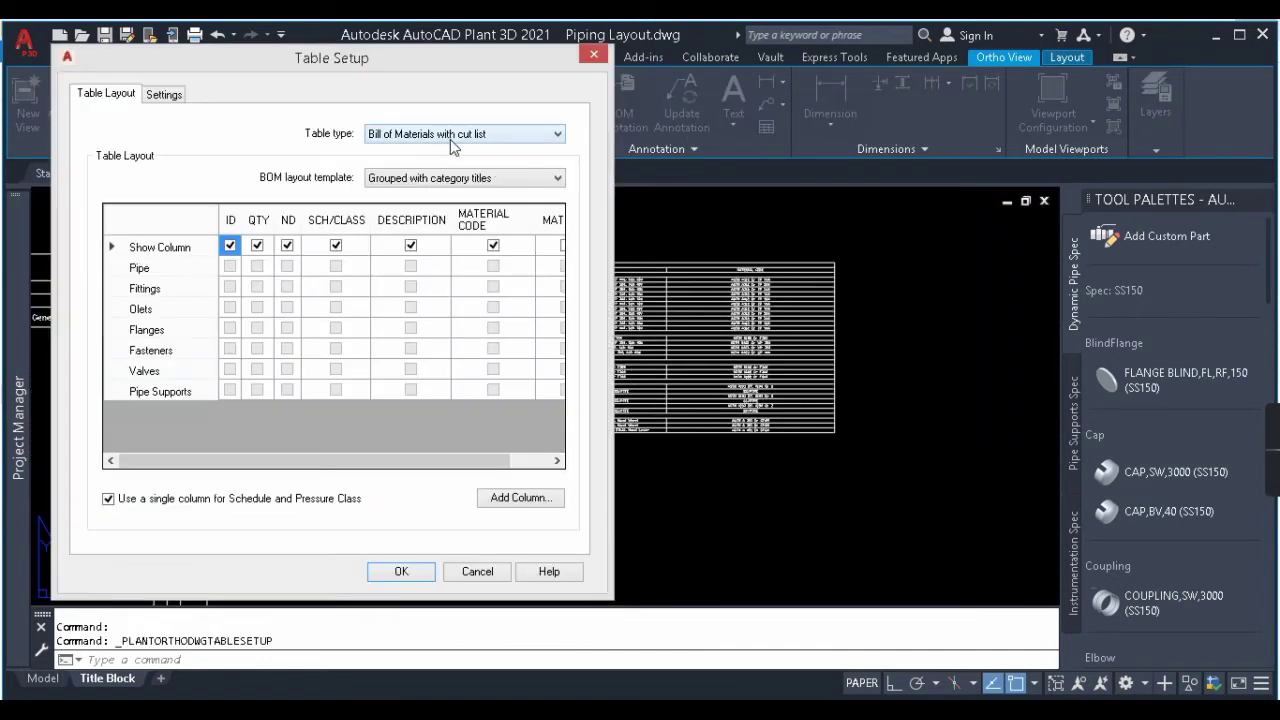
{"action": "left_click", "coordinate": [450, 140]}
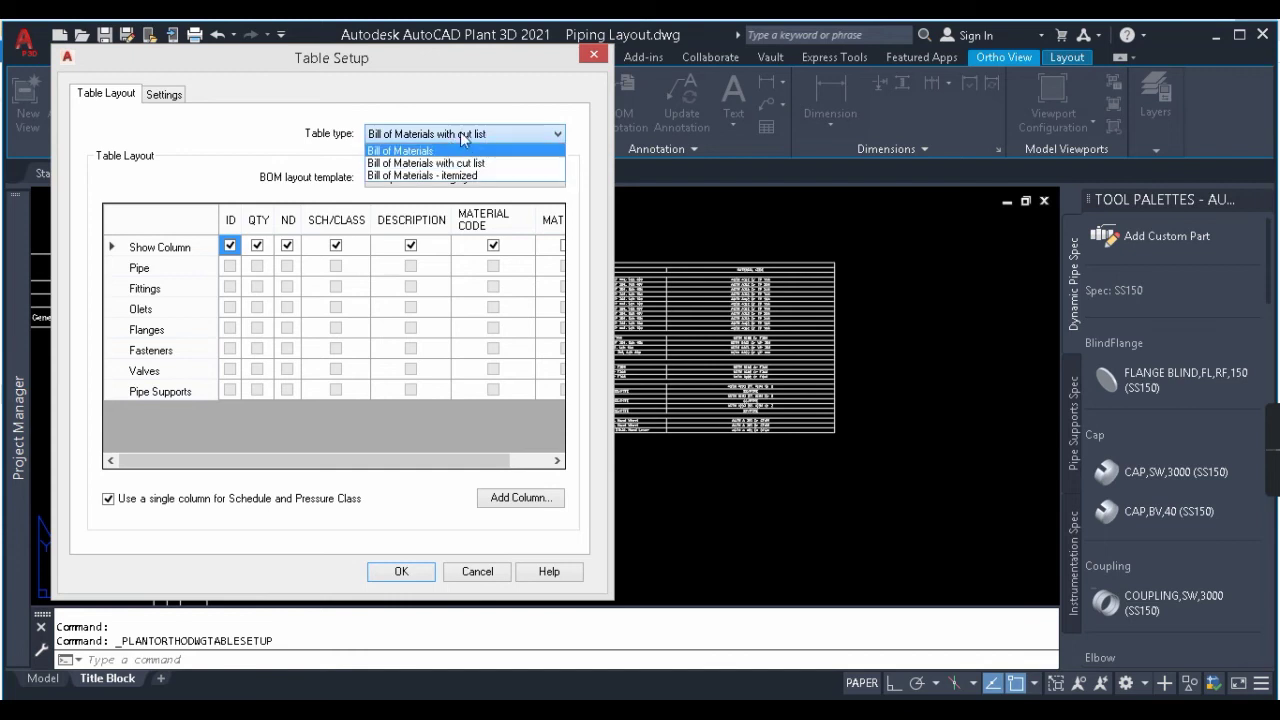
{"action": "left_click", "coordinate": [360, 113]}
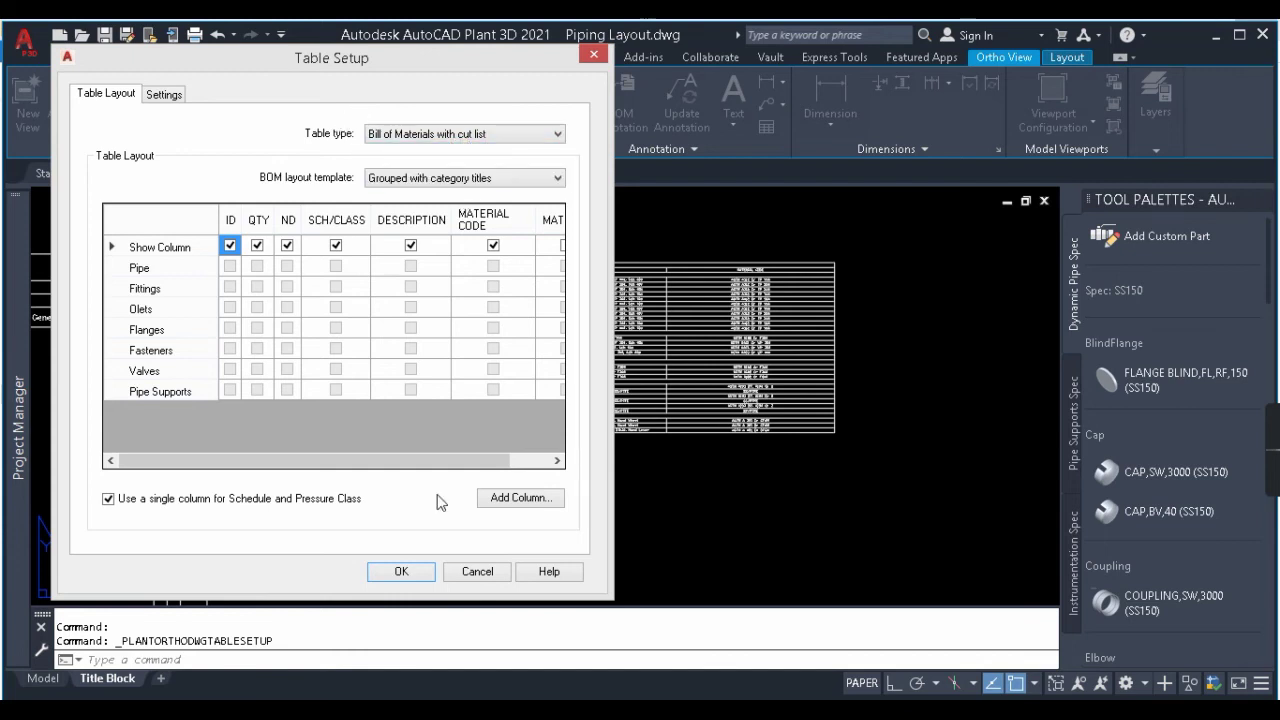
{"action": "left_click", "coordinate": [399, 571]}
{"action": "scroll", "coordinate": [553, 443], "scroll_direction": "down", "scroll_amount": 3}
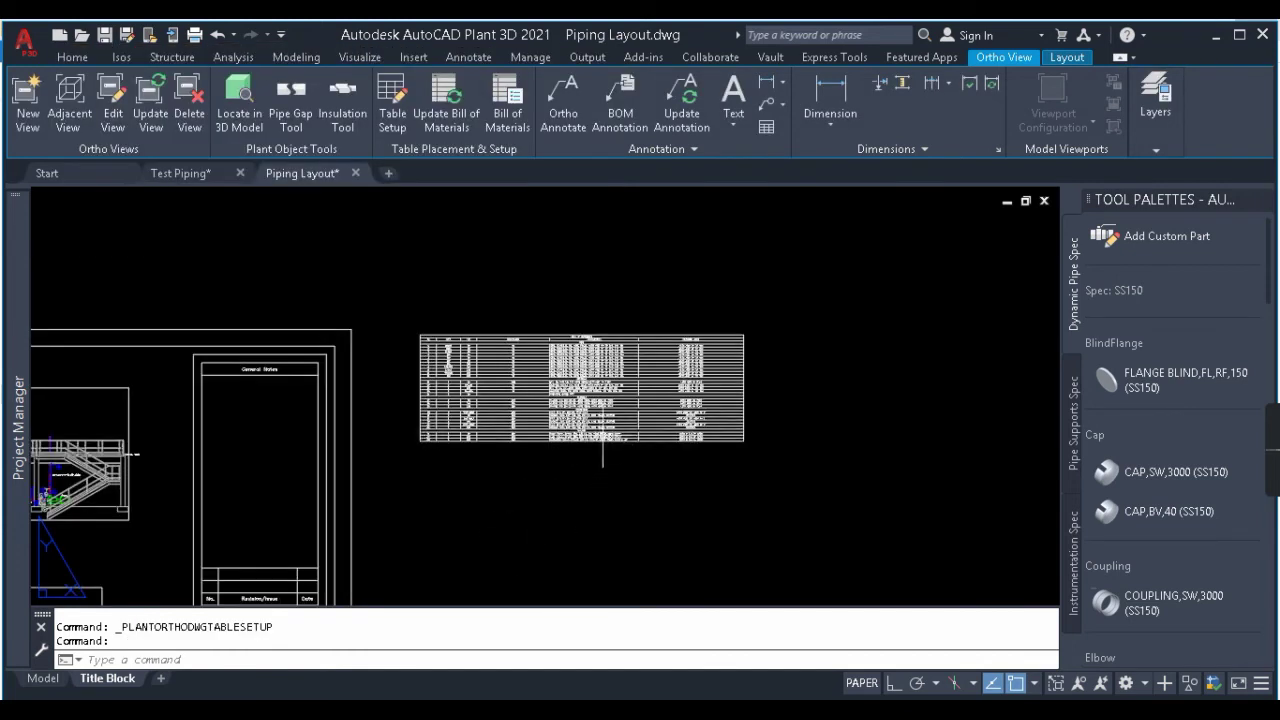
Move the bill of materials table by its upper-left corner into the lower-left part of the sheet, inside the title block border.
{"action": "middle_click_drag", "start_coordinate": [600, 432], "coordinate": [640, 290]}
{"action": "scroll", "coordinate": [662, 275], "scroll_direction": "up", "scroll_amount": 2}
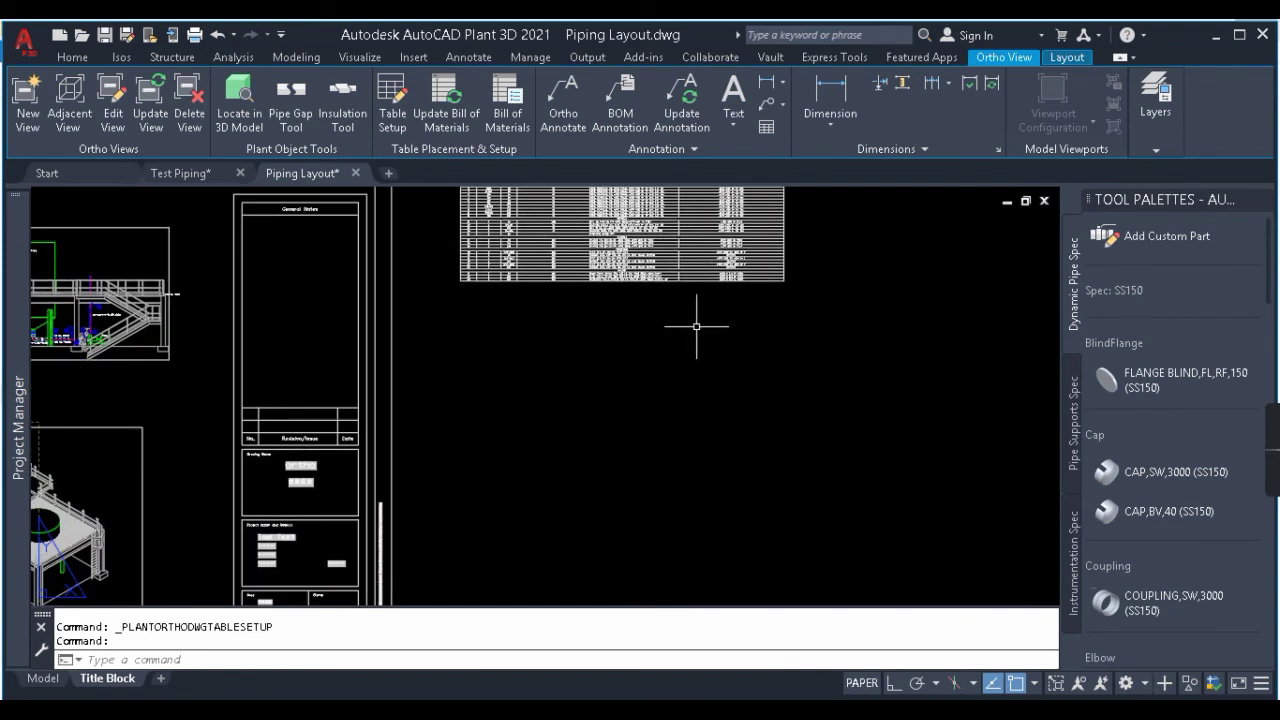
{"action": "middle_click", "coordinate": [706, 335]}
{"action": "middle_click", "coordinate": [706, 335]}
{"action": "left_click", "coordinate": [318, 222]}
{"action": "left_click", "coordinate": [1040, 509]}
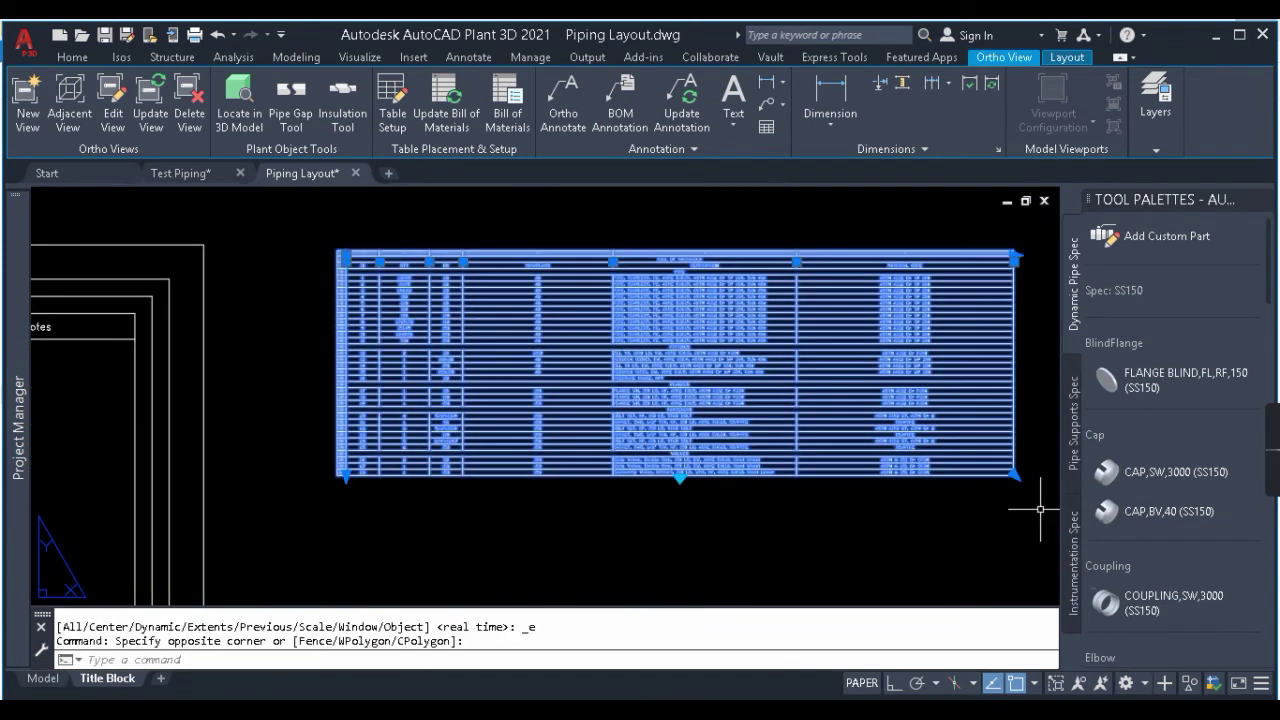
{"action": "type", "text": "m"}
{"action": "key", "text": "Return"}
{"action": "scroll", "coordinate": [345, 250], "scroll_direction": "up", "scroll_amount": 5}
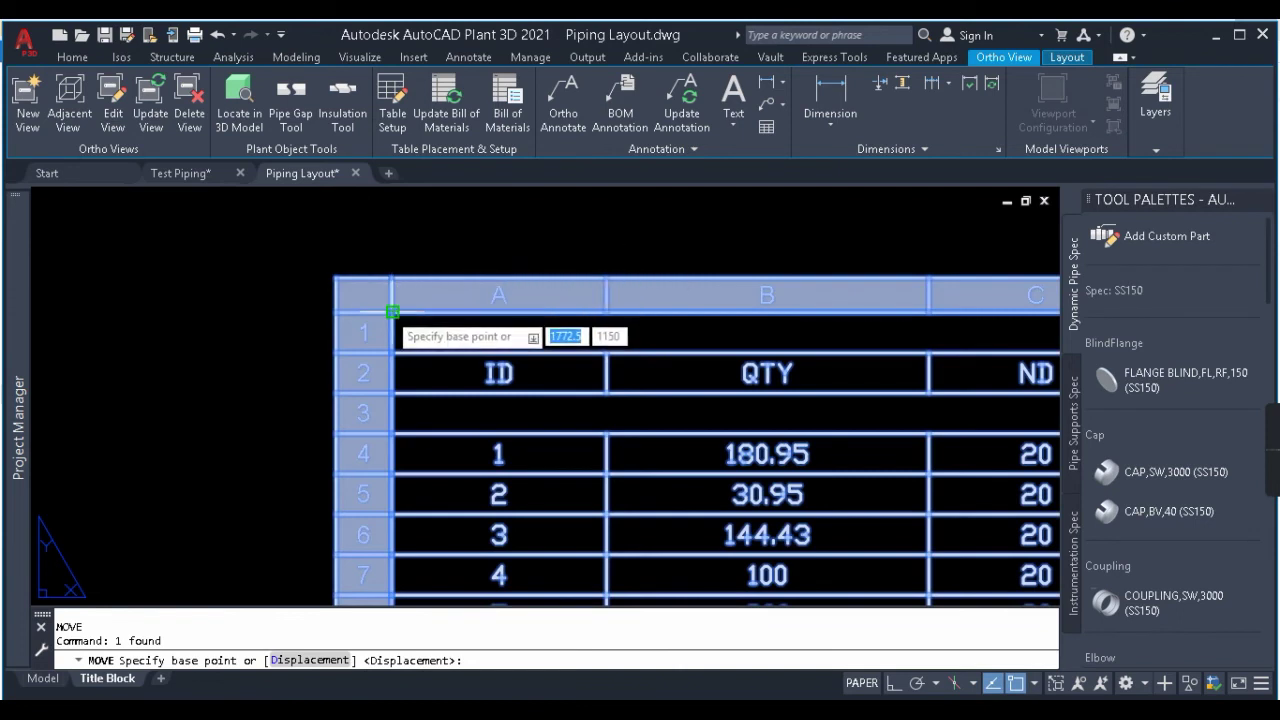
{"action": "left_click", "coordinate": [390, 316]}
{"action": "scroll", "coordinate": [539, 247], "scroll_direction": "down", "scroll_amount": 5}
{"action": "scroll", "coordinate": [590, 230], "scroll_direction": "down", "scroll_amount": 3}
{"action": "scroll", "coordinate": [343, 366], "scroll_direction": "up", "scroll_amount": 5}
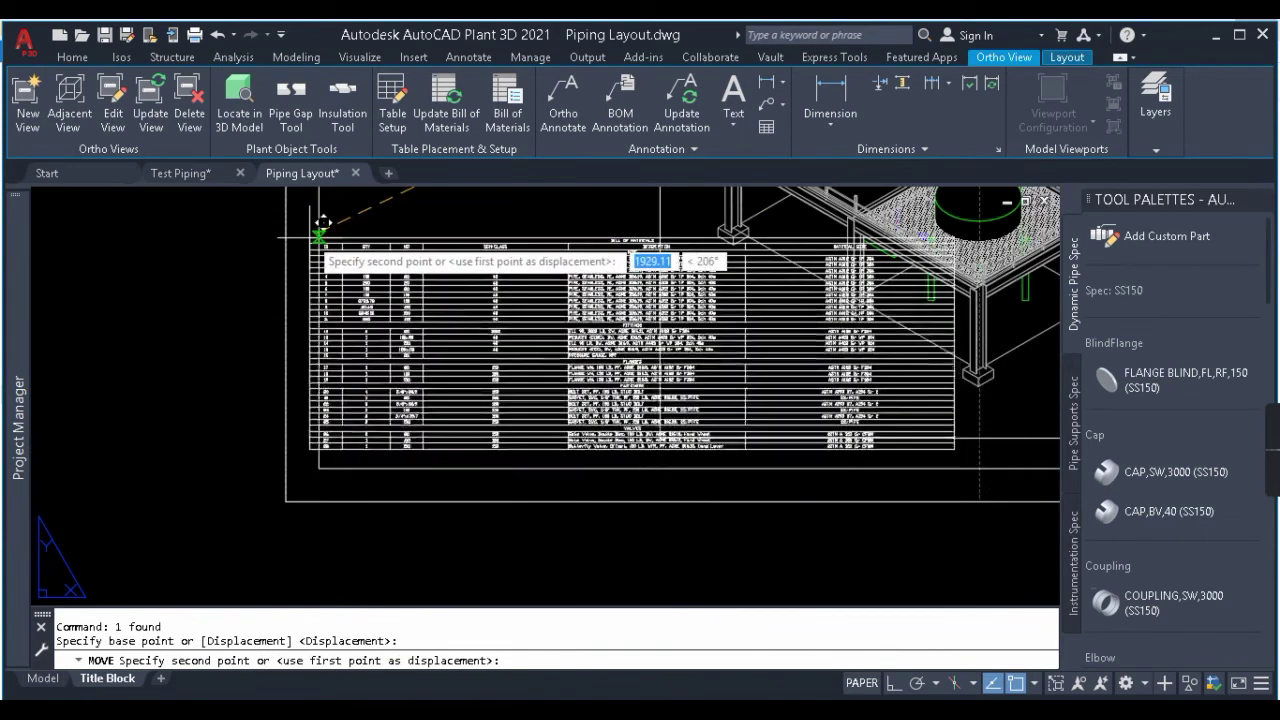
{"action": "left_click", "coordinate": [322, 240]}
{"action": "scroll", "coordinate": [383, 273], "scroll_direction": "down", "scroll_amount": 5}
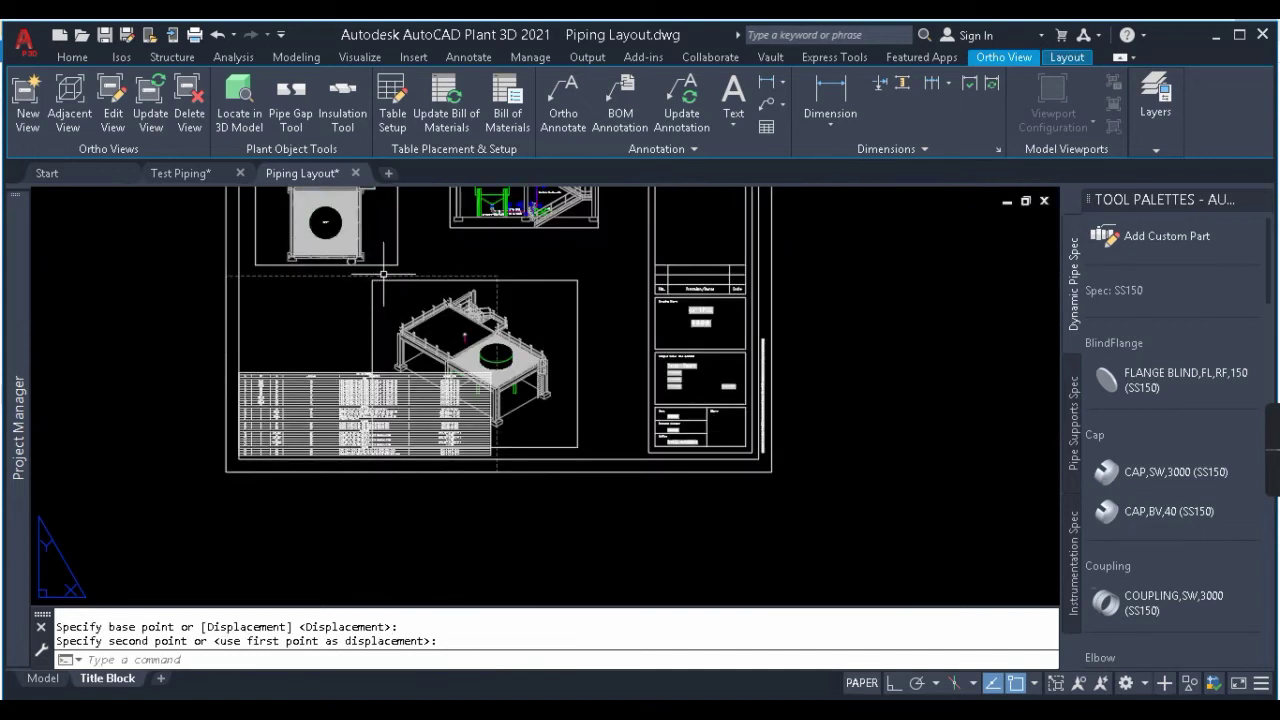
Move the isometric view's viewport to the right, close to the title block, to make room for the bill of materials table.
{"action": "left_click", "coordinate": [523, 448]}
{"action": "scroll", "coordinate": [523, 455], "scroll_direction": "up", "scroll_amount": 2}
{"action": "key", "text": "Return"}
{"action": "left_click", "coordinate": [437, 521]}
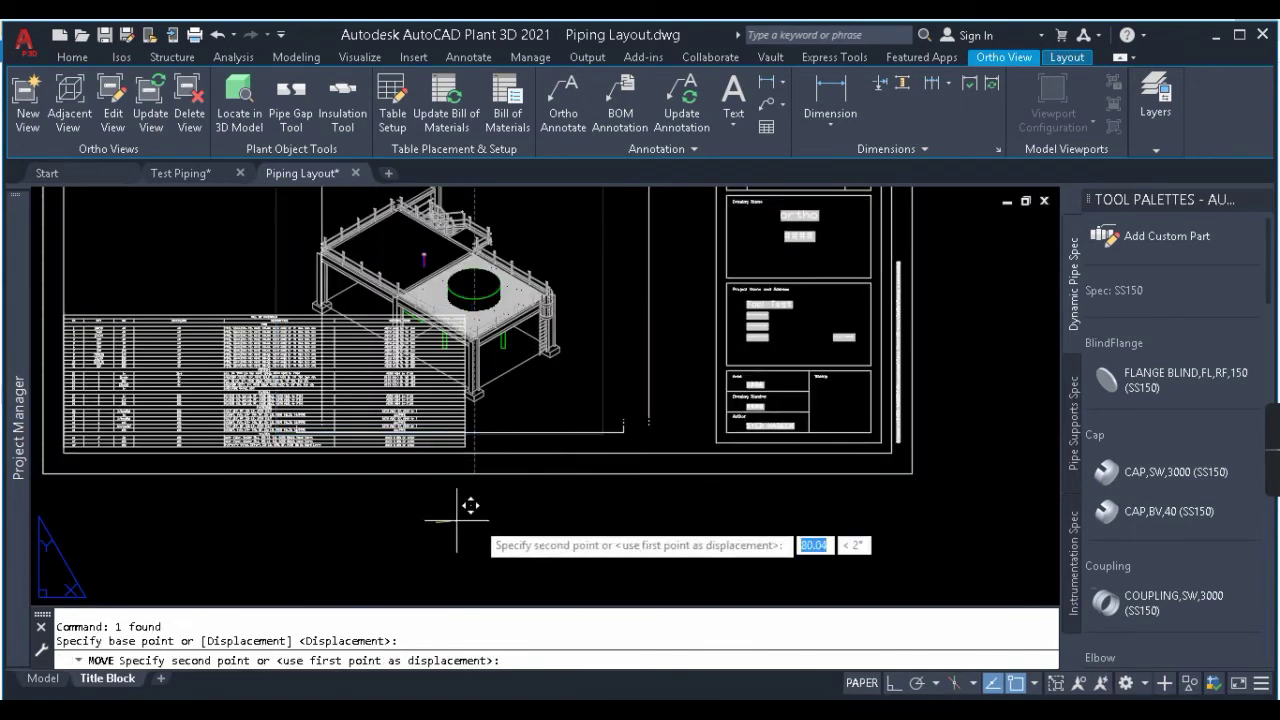
{"action": "left_click", "coordinate": [538, 512]}
{"action": "scroll", "coordinate": [305, 295], "scroll_direction": "up", "scroll_amount": 2}
Narrow the SCH/CLASS and DESCRIPTION columns of the bill of materials table by shifting their right borders to the left.
{"action": "left_click", "coordinate": [545, 525]}
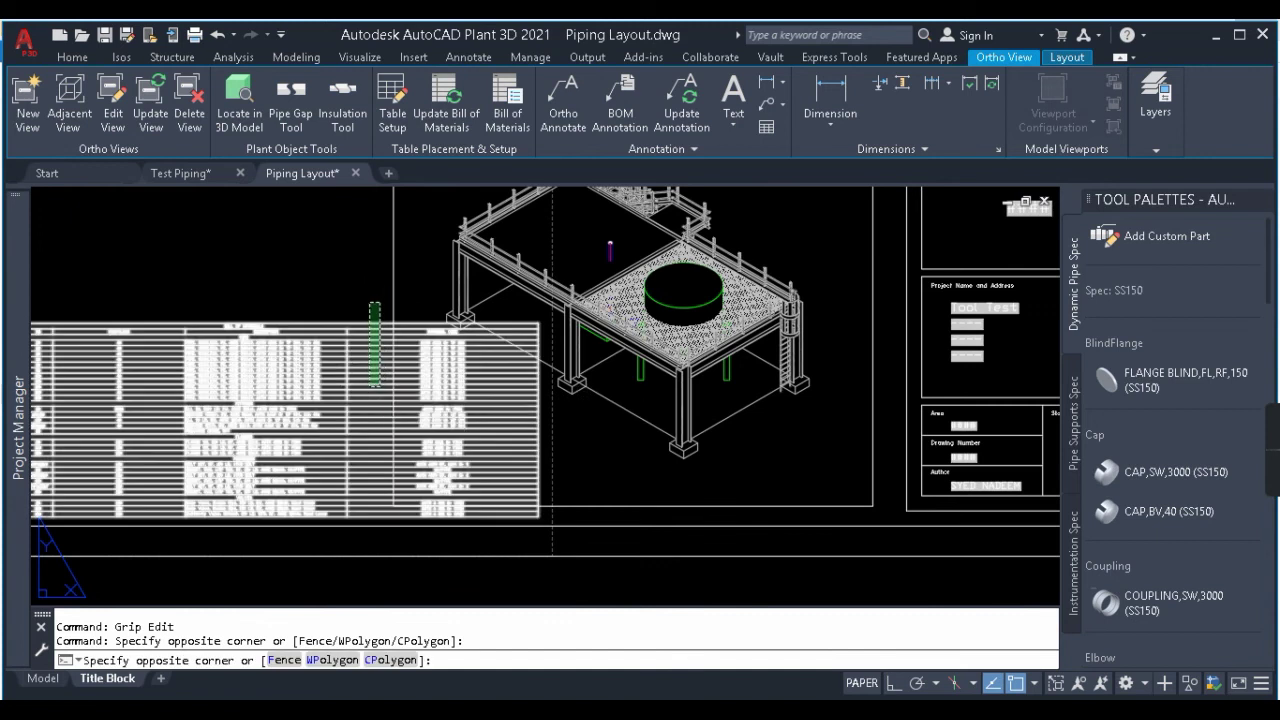
{"action": "left_click", "coordinate": [35, 318]}
{"action": "scroll", "coordinate": [190, 326], "scroll_direction": "up", "scroll_amount": 3}
{"action": "left_click", "coordinate": [518, 328]}
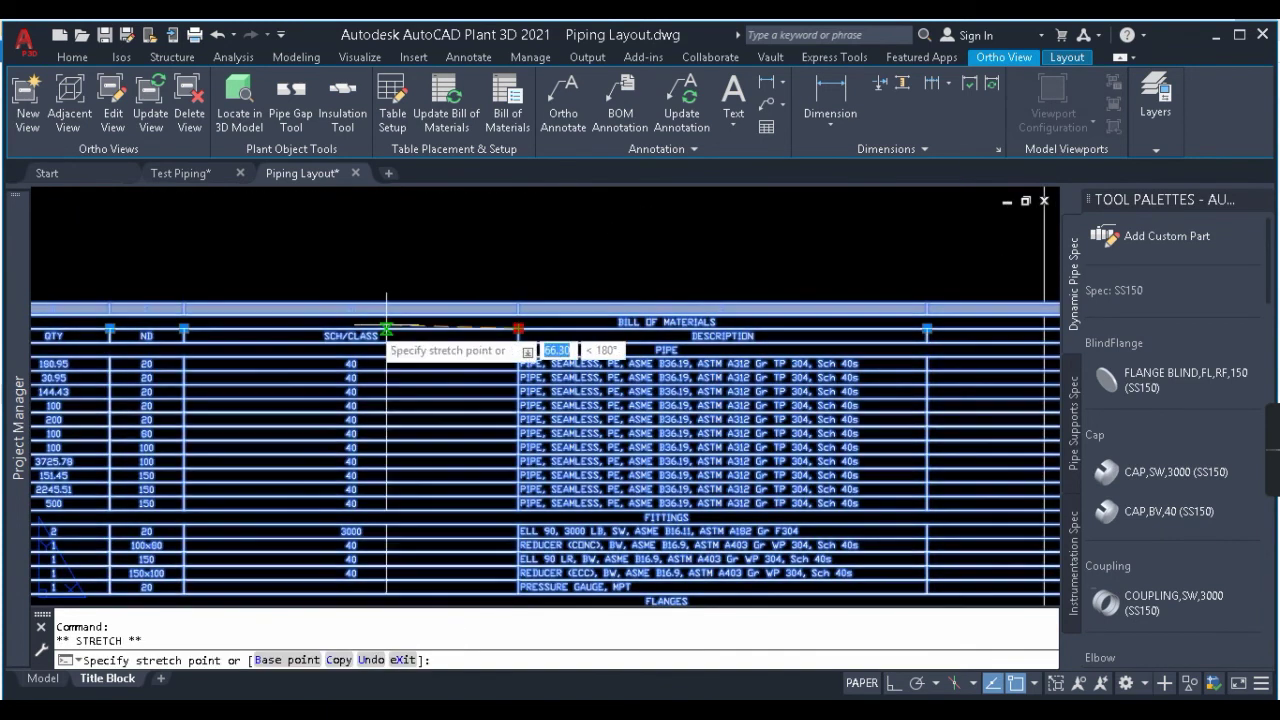
{"action": "left_click", "coordinate": [361, 328]}
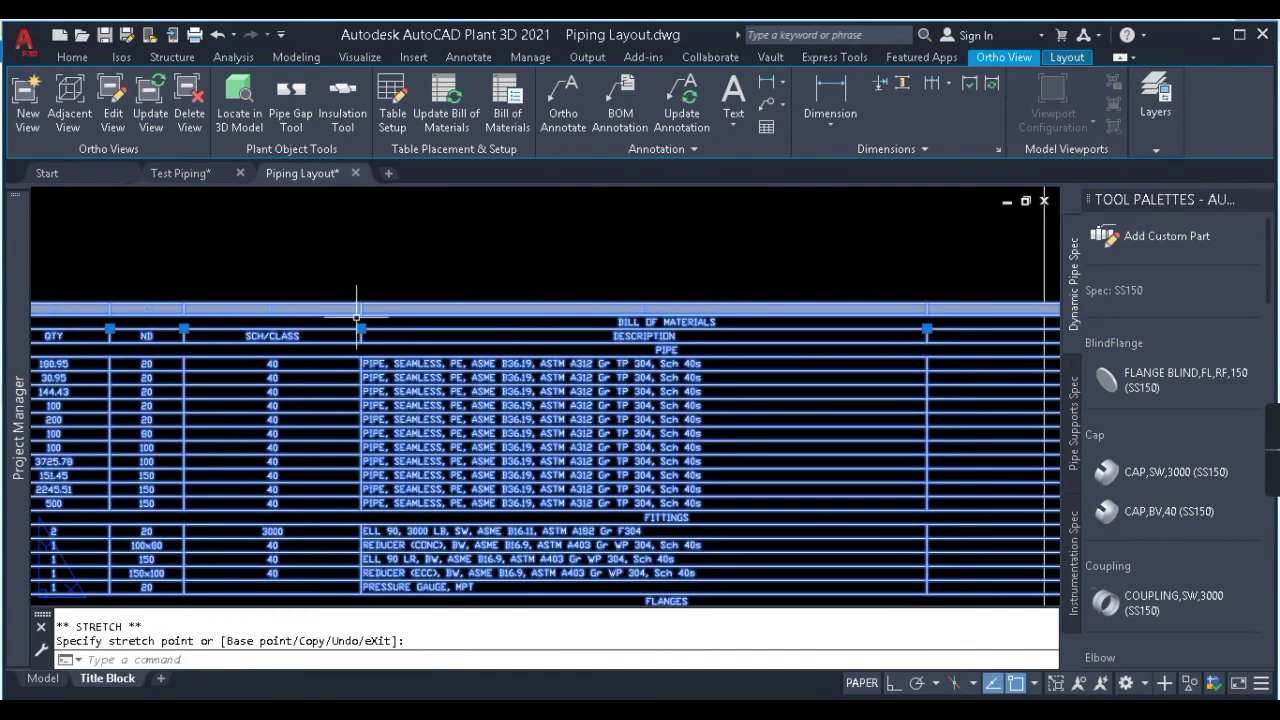
{"action": "left_click", "coordinate": [927, 328]}
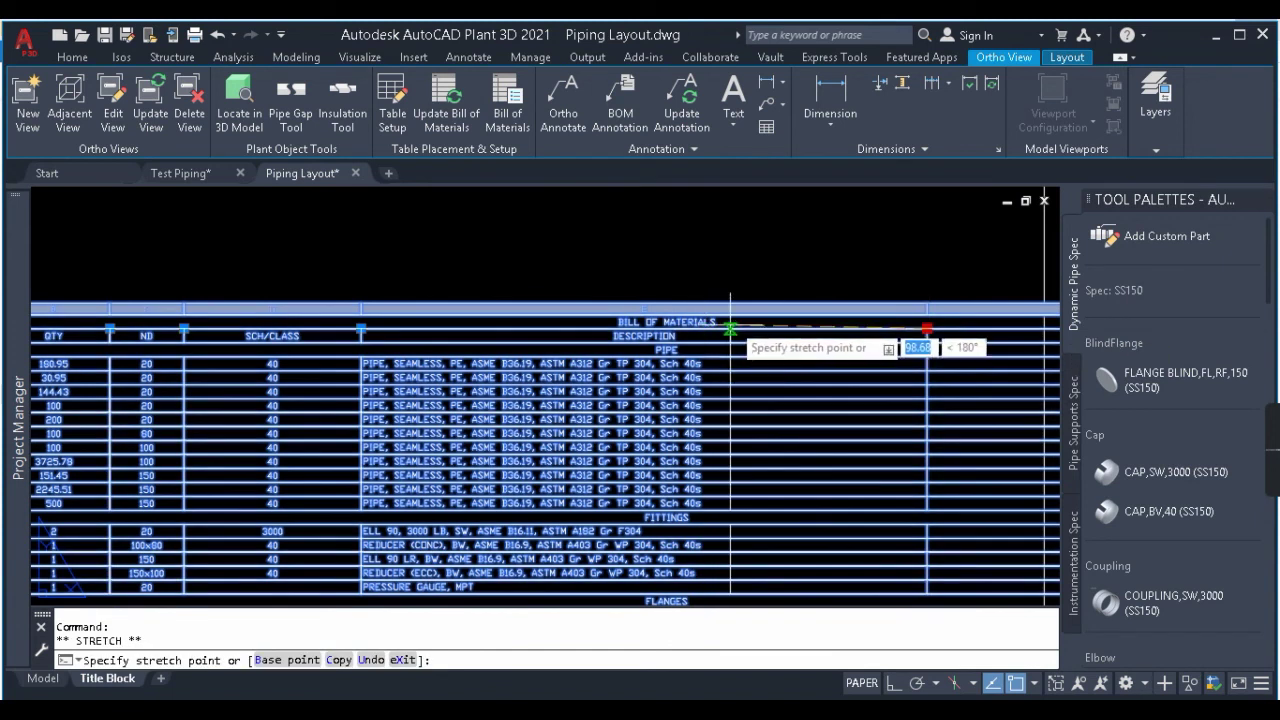
{"action": "left_click", "coordinate": [740, 328]}
Narrow the Material Code column by pulling in the table's right edge, and save the drawing with the whole sheet in view.
{"action": "scroll", "coordinate": [640, 311], "scroll_direction": "down", "scroll_amount": 4}
{"action": "scroll", "coordinate": [727, 309], "scroll_direction": "up", "scroll_amount": 2}
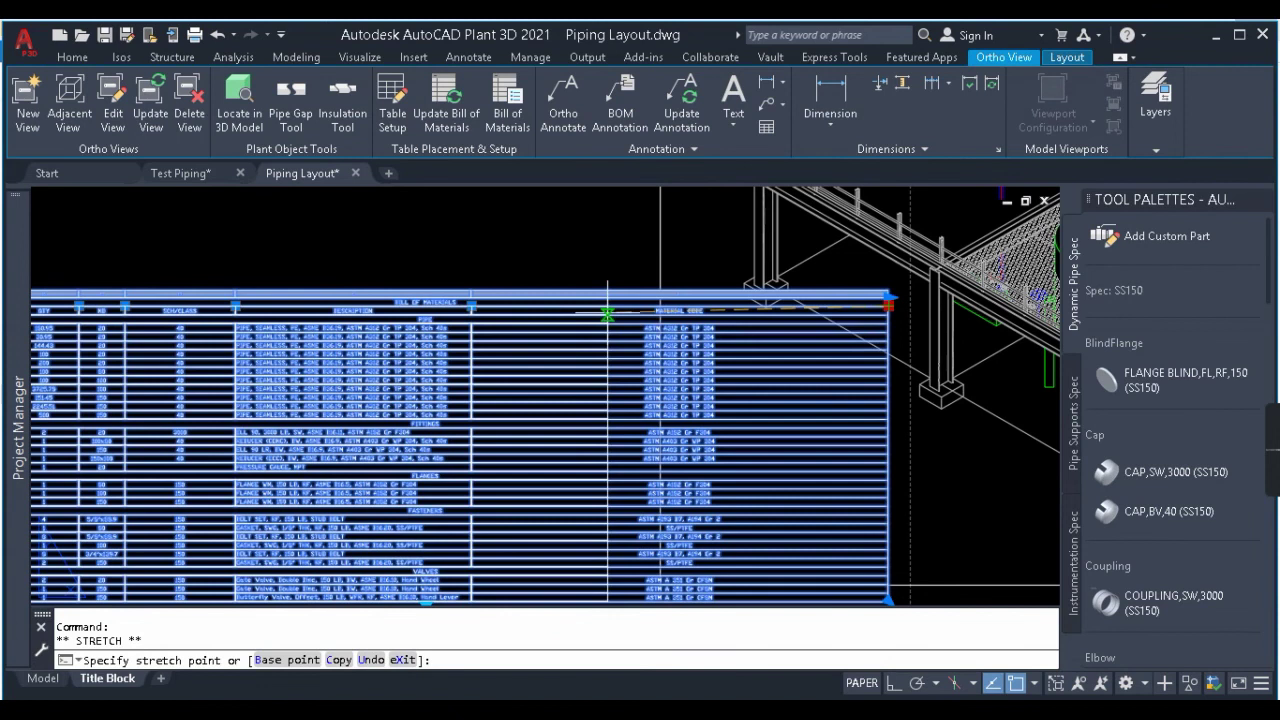
{"action": "key", "text": "Escape"}
{"action": "scroll", "coordinate": [507, 380], "scroll_direction": "down", "scroll_amount": 3}
{"action": "scroll", "coordinate": [507, 380], "scroll_direction": "down", "scroll_amount": 3}
{"action": "middle_click", "coordinate": [543, 397]}
{"action": "middle_click", "coordinate": [543, 397]}
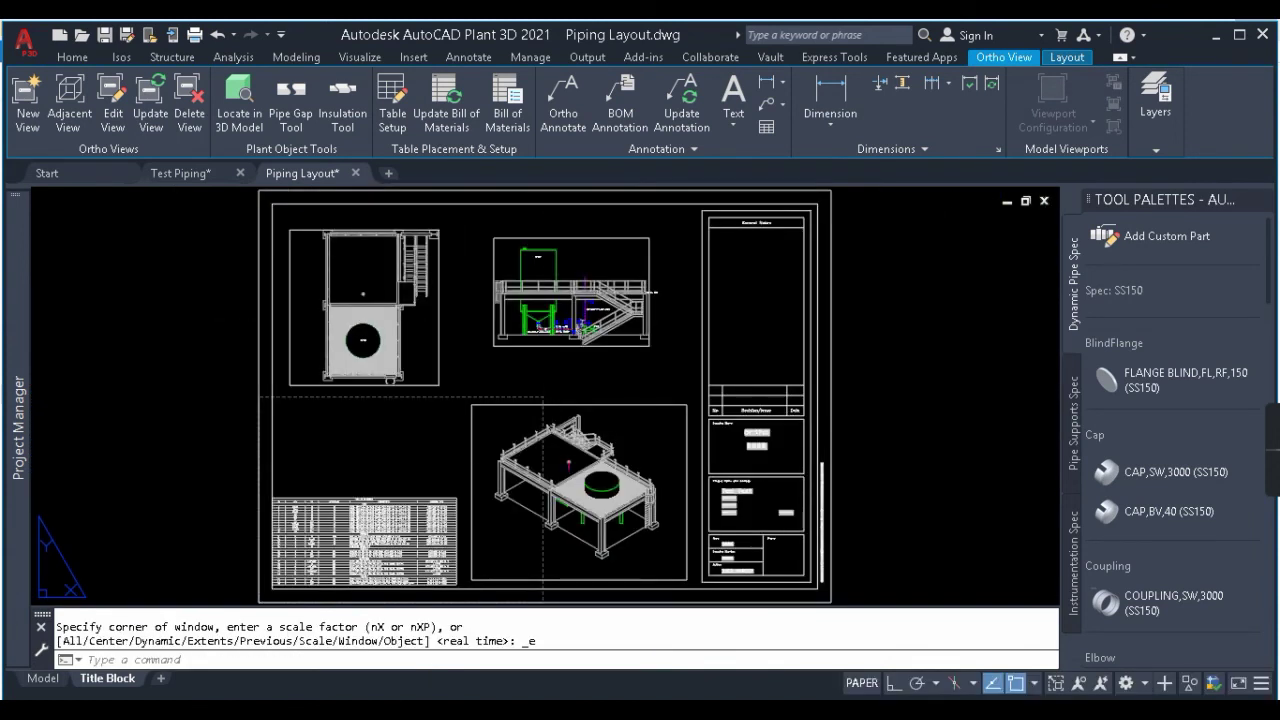
{"action": "key", "text": "ctrl+s"}
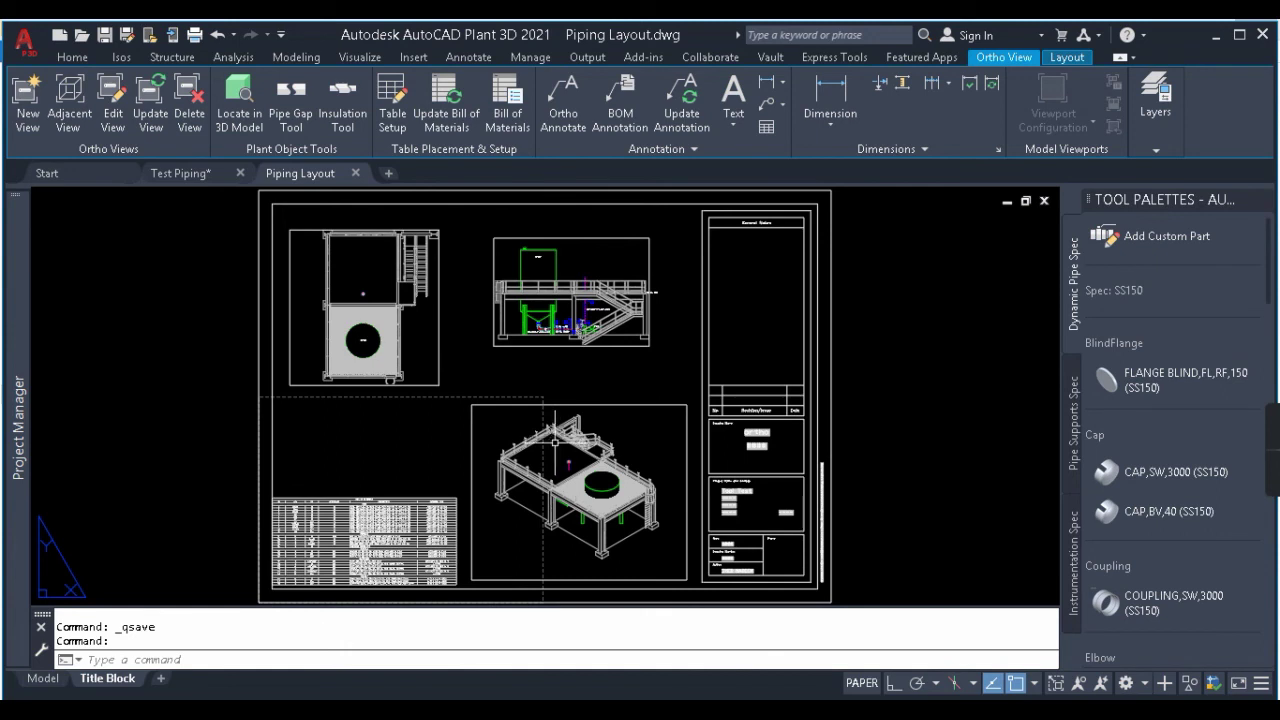
{"action": "middle_click", "coordinate": [516, 443]}
{"action": "middle_click", "coordinate": [516, 443]}
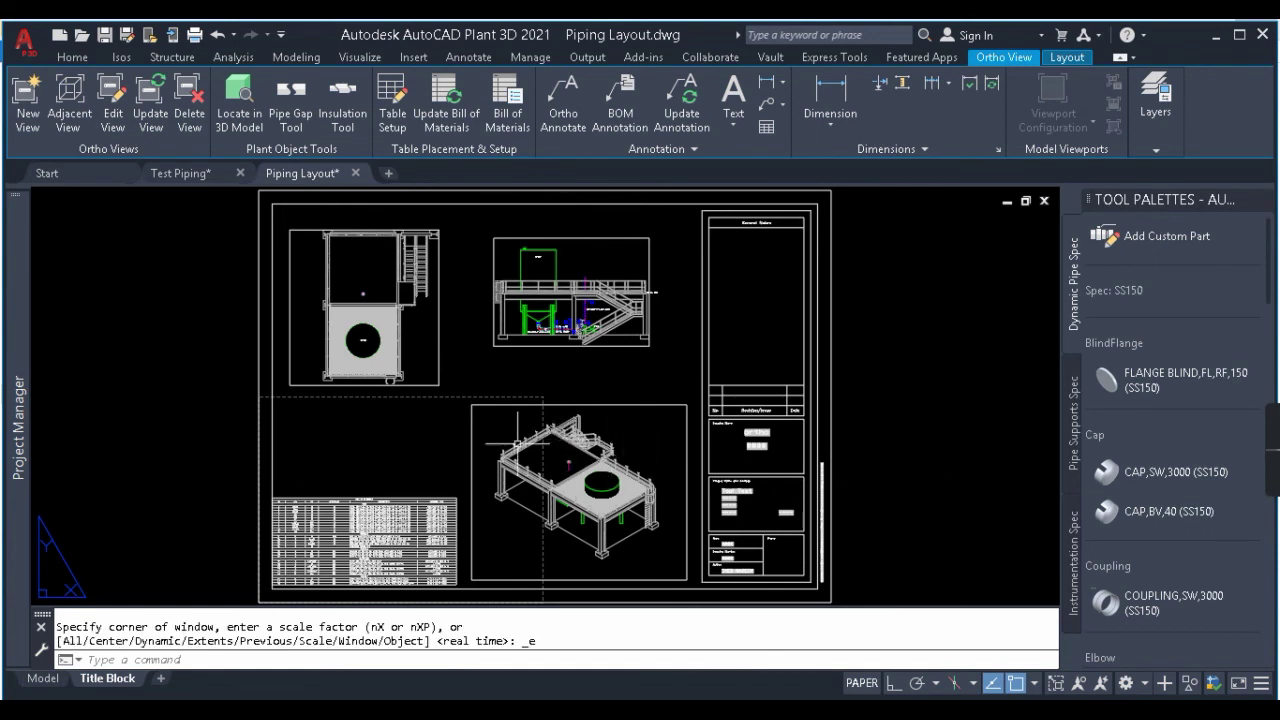
{"action": "key", "text": "ctrl+s"}
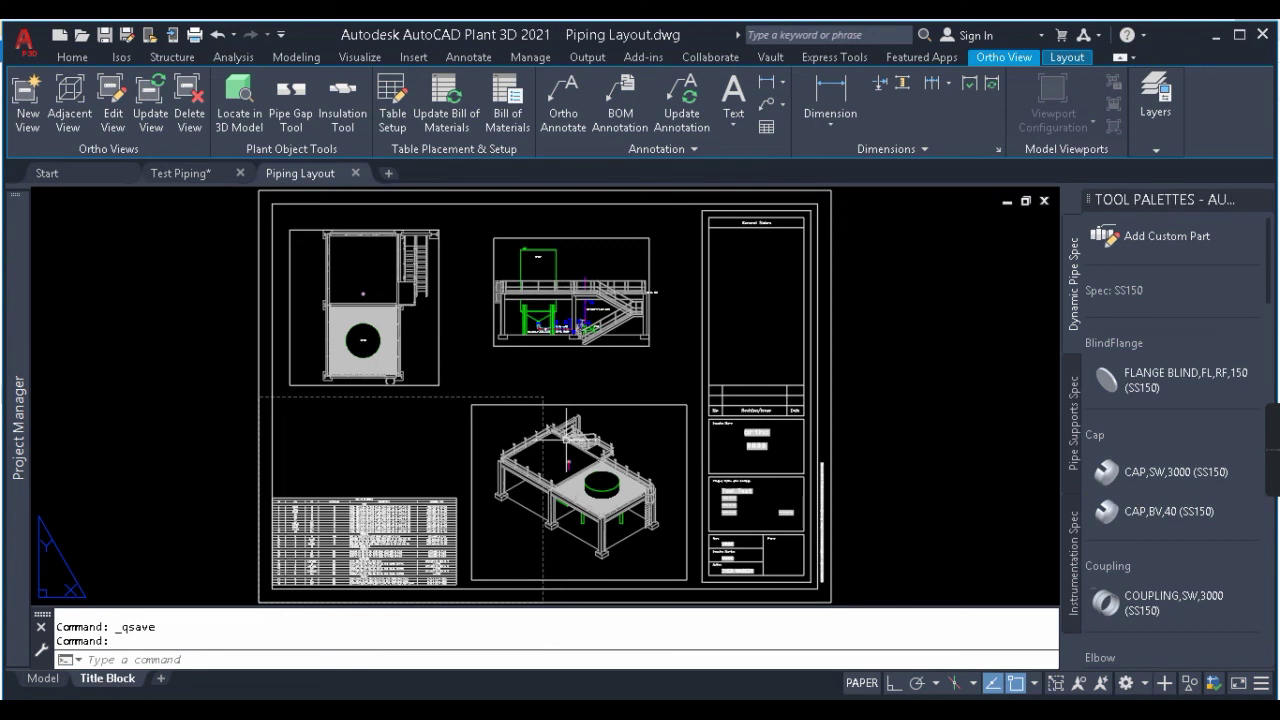
{"action": "middle_click", "coordinate": [780, 491]}
{"action": "middle_click", "coordinate": [780, 491]}
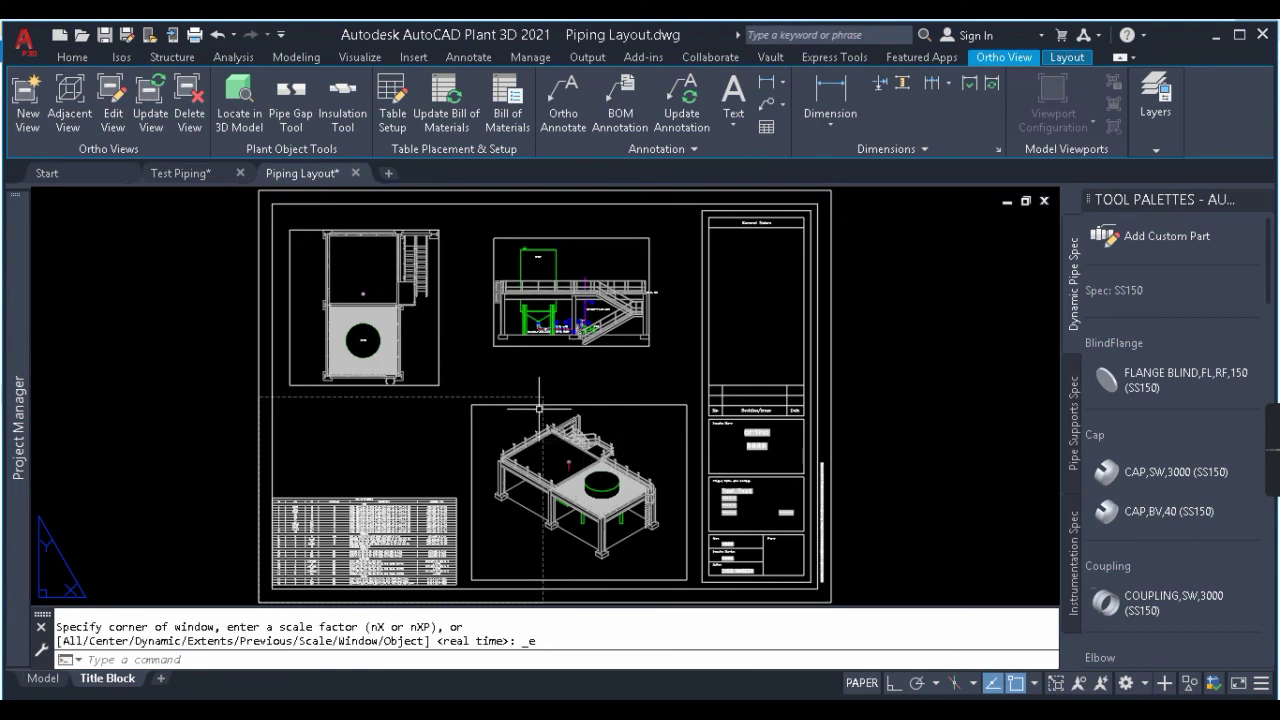
{"action": "key", "text": "ctrl+s"}
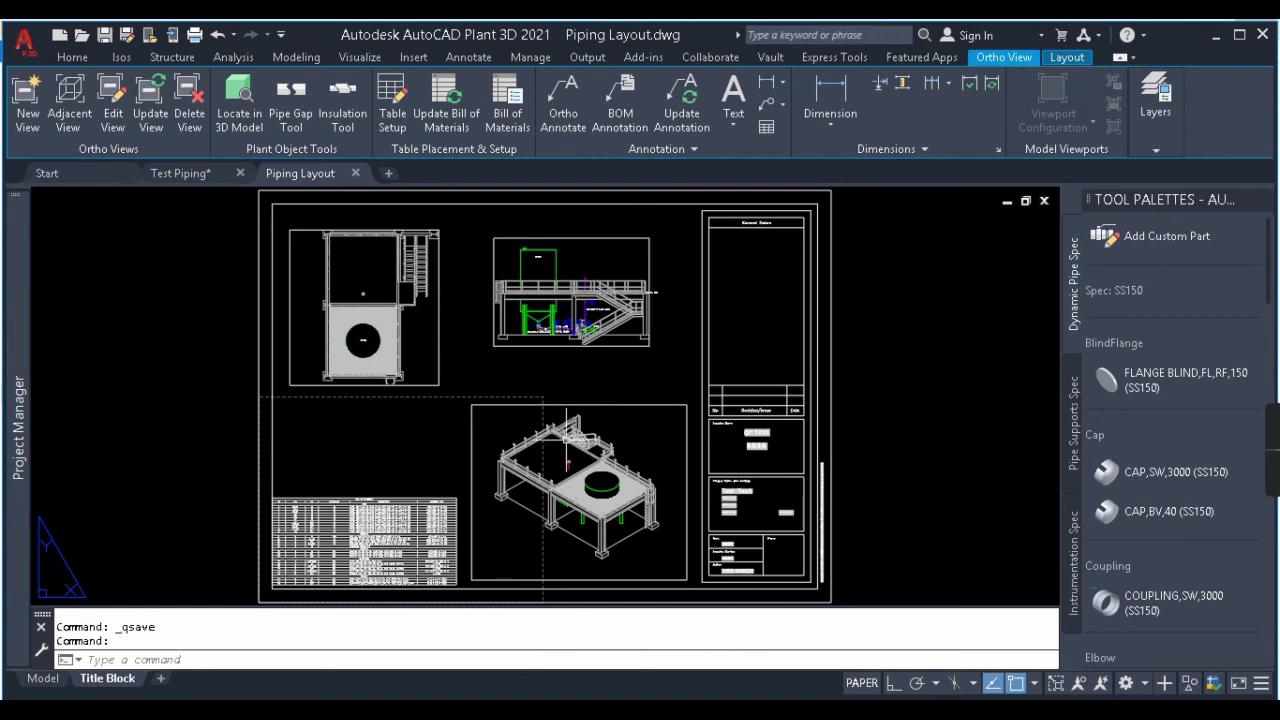
{"action": "middle_click", "coordinate": [804, 490]}
{"action": "middle_click", "coordinate": [804, 490]}
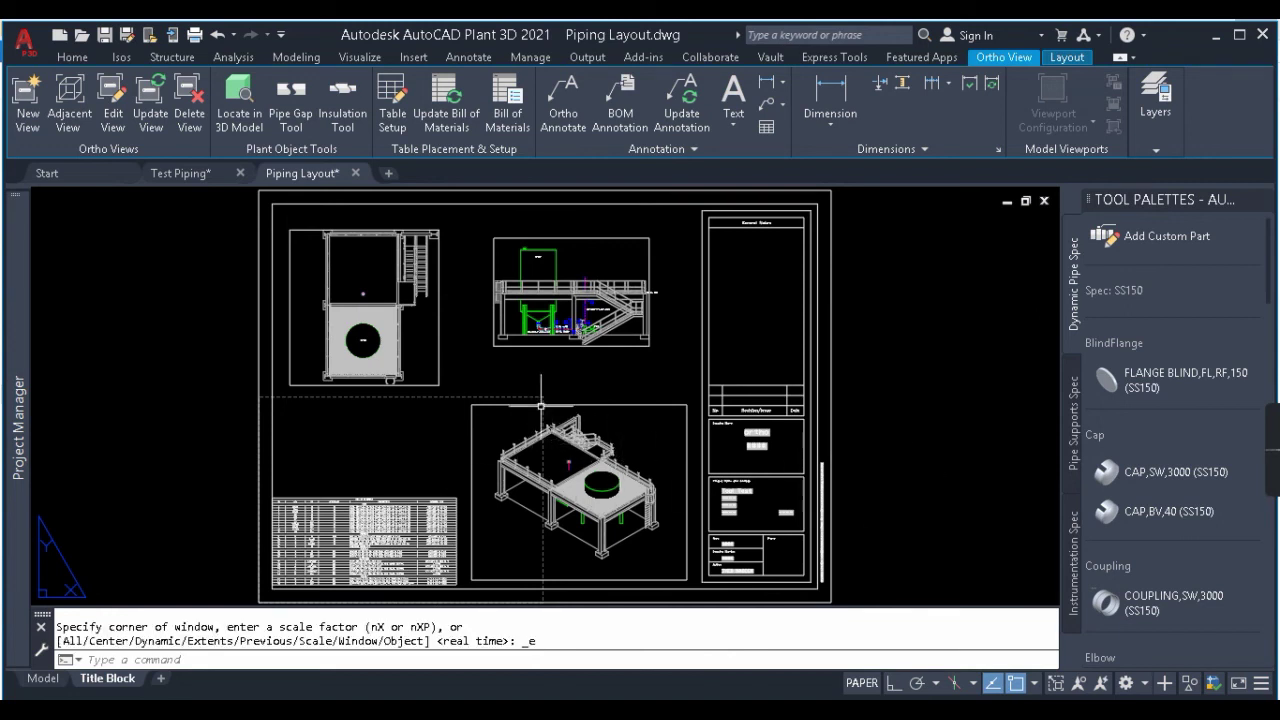
{"action": "key", "text": "ctrl+s"}
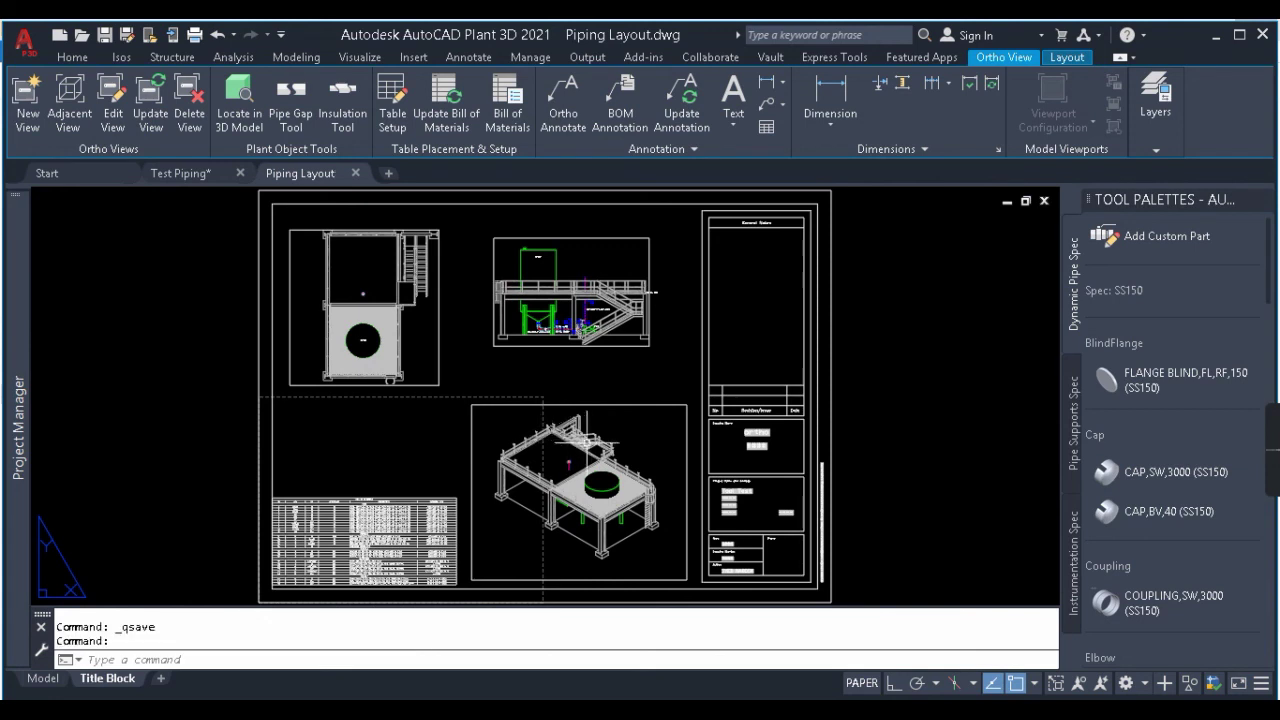
{"action": "middle_click", "coordinate": [869, 483]}
{"action": "middle_click", "coordinate": [869, 483]}
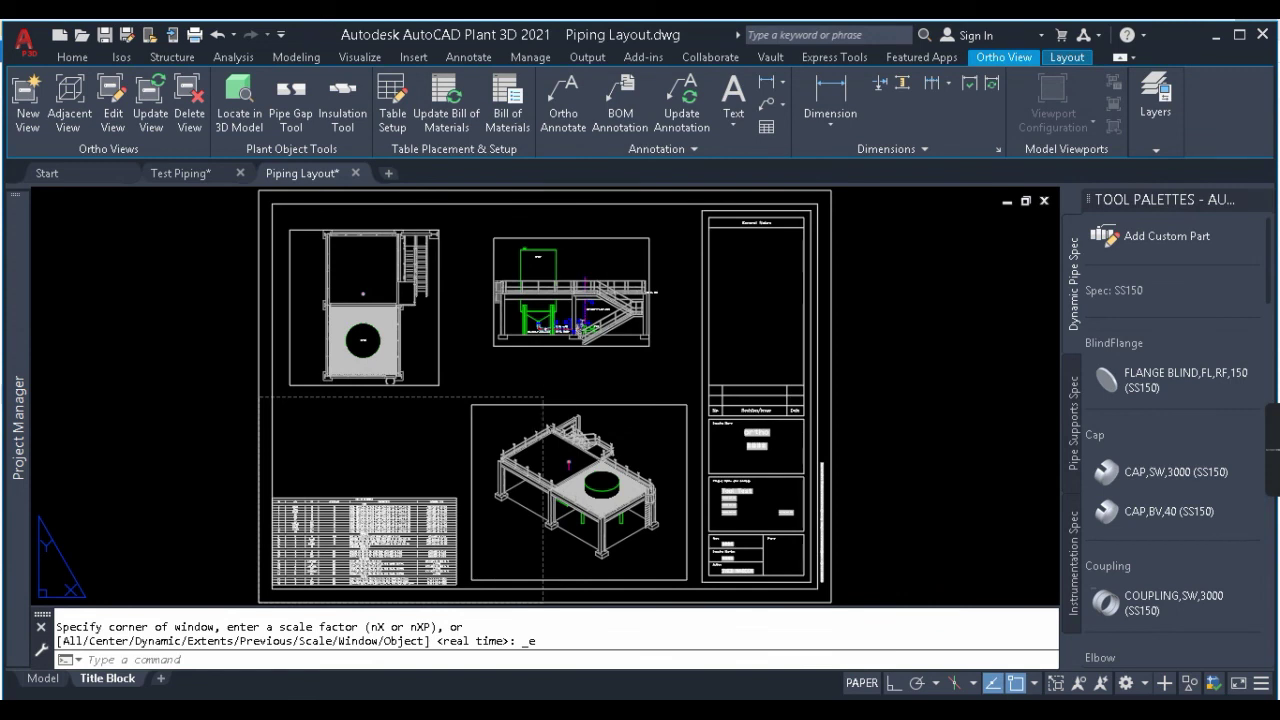
{"action": "key", "text": "ctrl+s"}
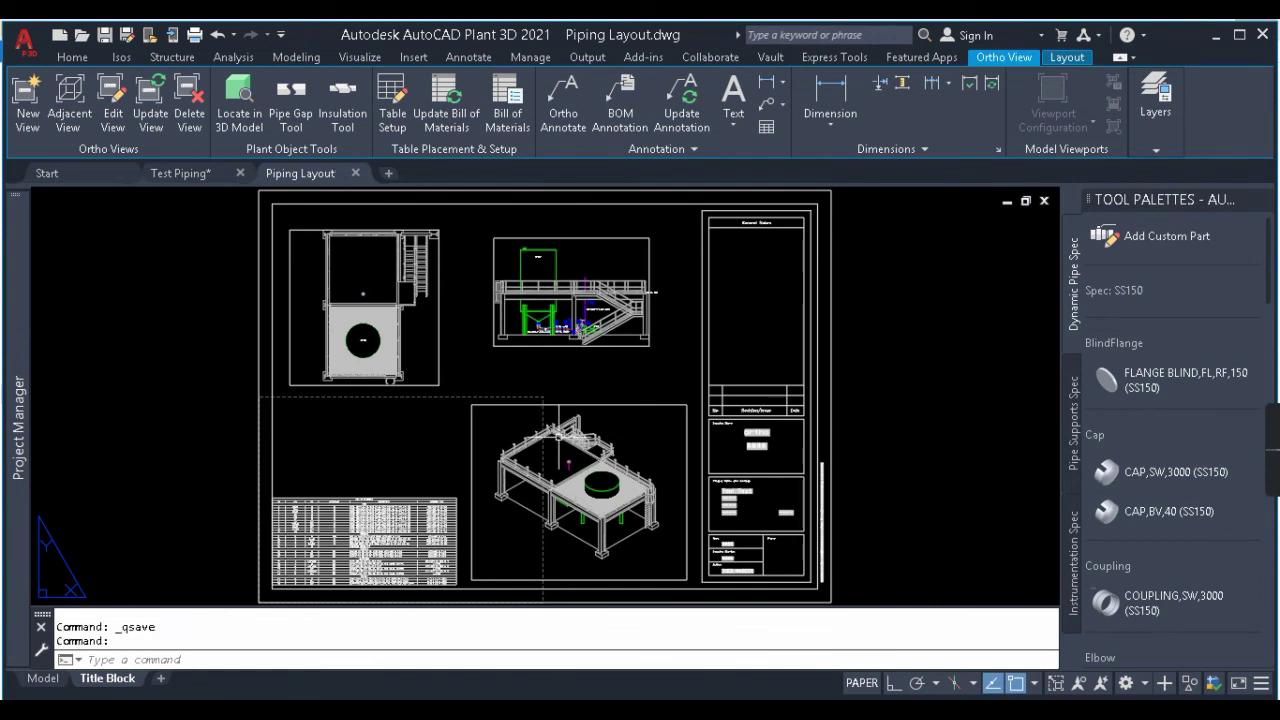